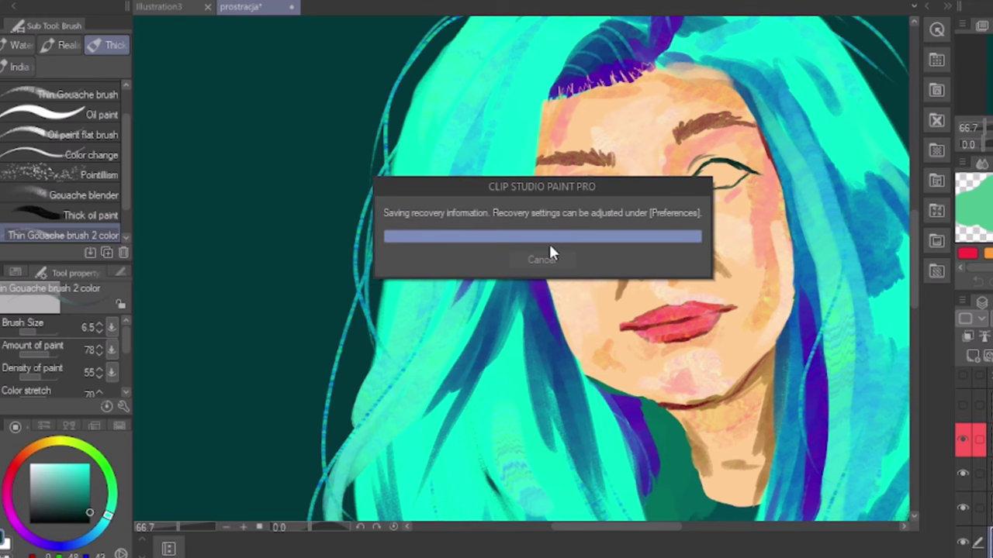
# Step: Search the material library for "eye" and place the "lena eye 1" image on the canvas over the face
pyautogui.click(937, 271)
pyautogui.click(790, 145)
pyautogui.moveTo(807, 87)
pyautogui.mouseDown()
pyautogui.moveTo(806, 105)
pyautogui.moveTo(806, 83)
pyautogui.mouseUp()
pyautogui.write('eye')
pyautogui.press('Return')
pyautogui.click(756, 78)
pyautogui.moveTo(914, 200); pyautogui.dragTo(894, 186)
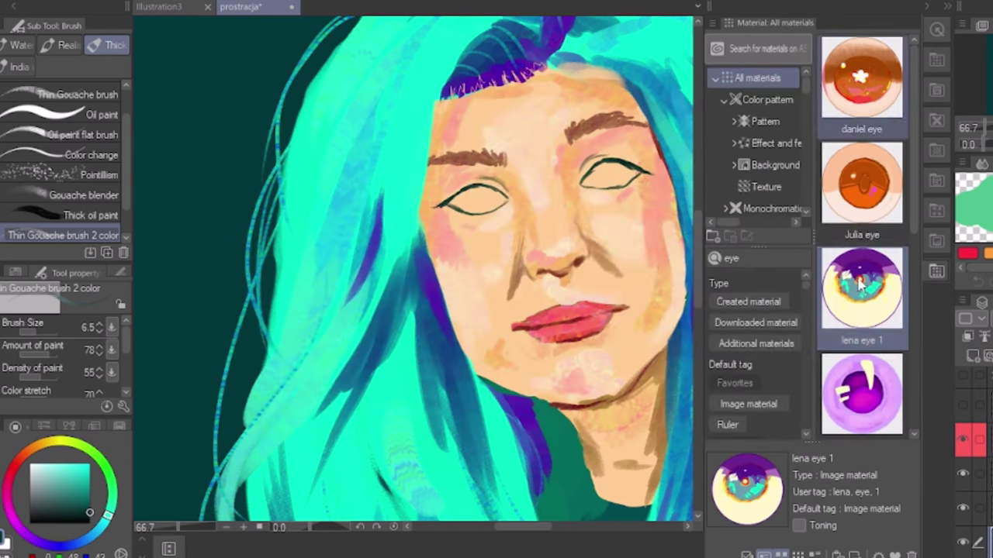
pyautogui.moveTo(860, 284); pyautogui.dragTo(552, 297)
pyautogui.moveTo(627, 262); pyautogui.dragTo(623, 191)
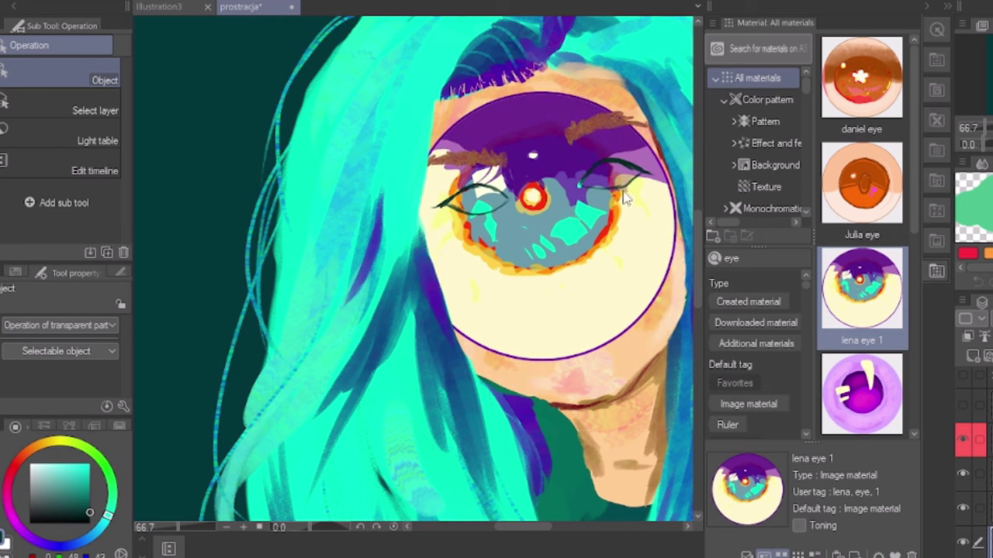
# Step: Show the sketch layer, scale the placed eye image down and fit it over the iris of the left-hand eye
pyautogui.hotkey('ctrl', 't')
pyautogui.moveTo(676, 94); pyautogui.dragTo(503, 267)
pyautogui.moveTo(456, 314)
pyautogui.mouseDown()
pyautogui.moveTo(491, 245)
pyautogui.moveTo(486, 196)
pyautogui.mouseUp()
pyautogui.click(966, 375)
pyautogui.click(600, 202)
pyautogui.click(964, 375)
pyautogui.press('Return')
pyautogui.hotkey('ctrl', 't')
pyautogui.moveTo(531, 143); pyautogui.dragTo(487, 199)
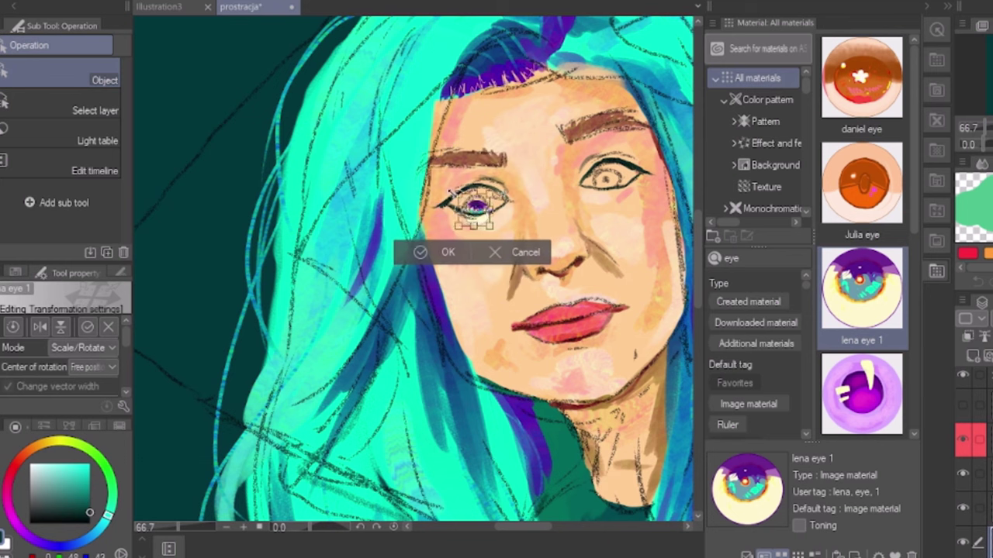
pyautogui.click(424, 257)
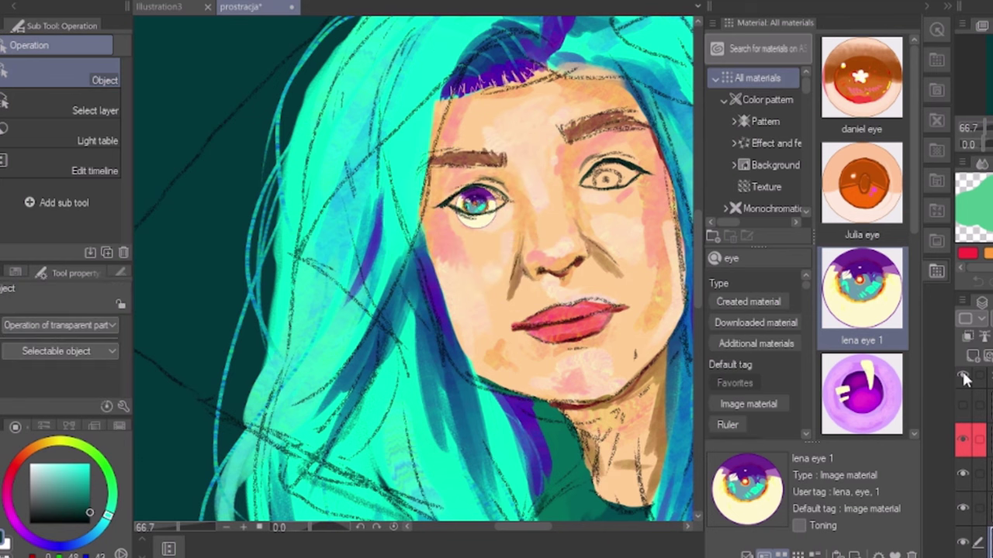
# Step: Check the iris against the sketch, close the material library and put a matching second iris in the other eye
pyautogui.hotkey('ctrl', '+')
pyautogui.hotkey('ctrl', '+')
pyautogui.click(965, 376)
pyautogui.click(965, 377)
pyautogui.click(965, 376)
pyautogui.click(965, 377)
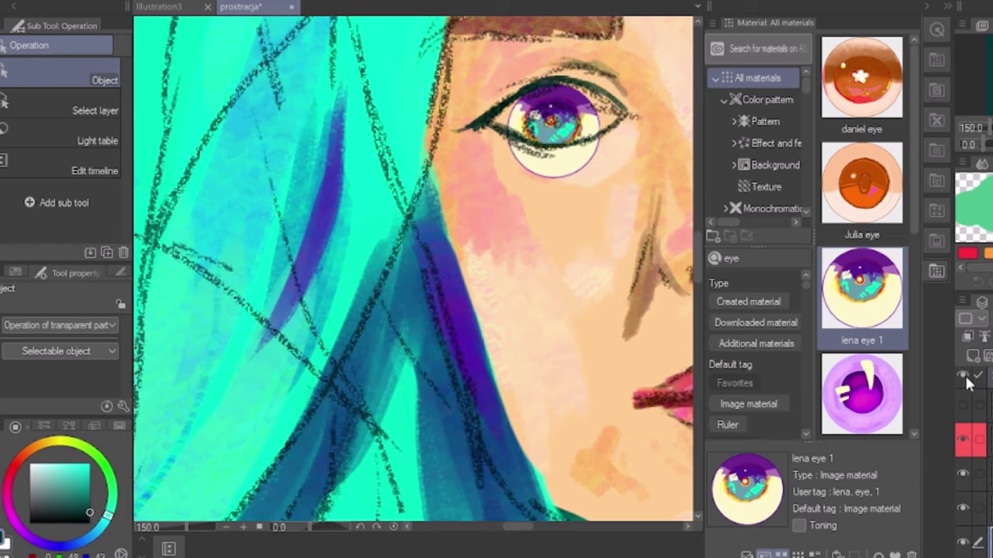
pyautogui.click(927, 6)
pyautogui.moveTo(601, 527); pyautogui.dragTo(632, 528)
pyautogui.moveTo(913, 237); pyautogui.dragTo(914, 229)
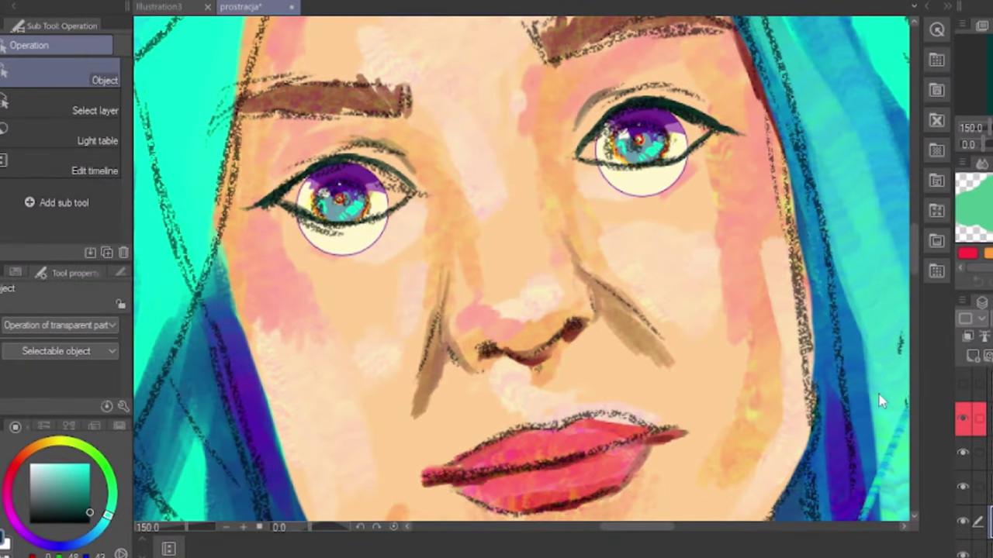
# Step: Hide the sketch and trim the iris images to the eye outlines with the Hard eraser
pyautogui.rightClick(981, 486)
pyautogui.click(962, 129)
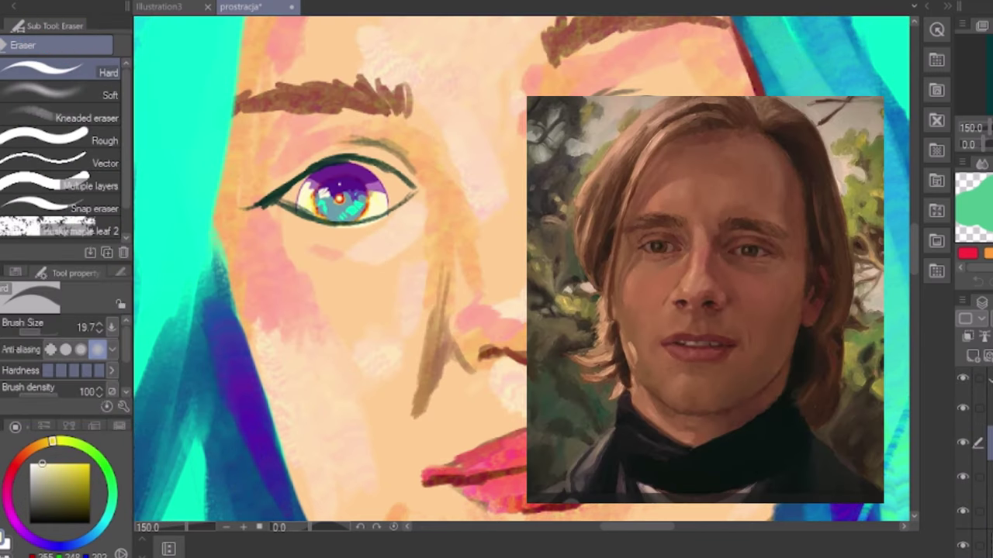
pyautogui.press('p')
# Step: Add a layer for the eyes and paint purple shading on the eyeballs beneath the upper lids
pyautogui.press('b')
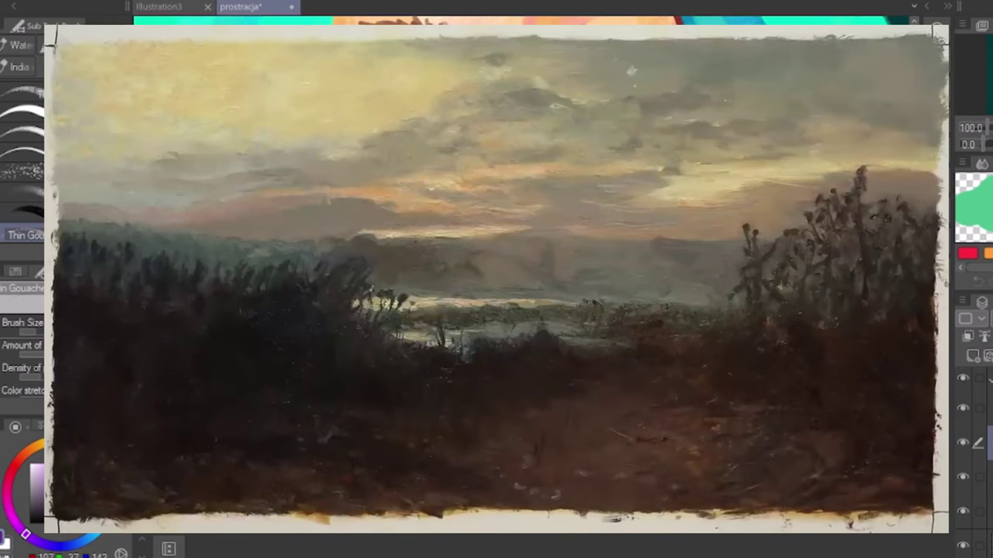
pyautogui.rightClick(987, 443)
pyautogui.moveTo(989, 33)
pyautogui.click(822, 33)
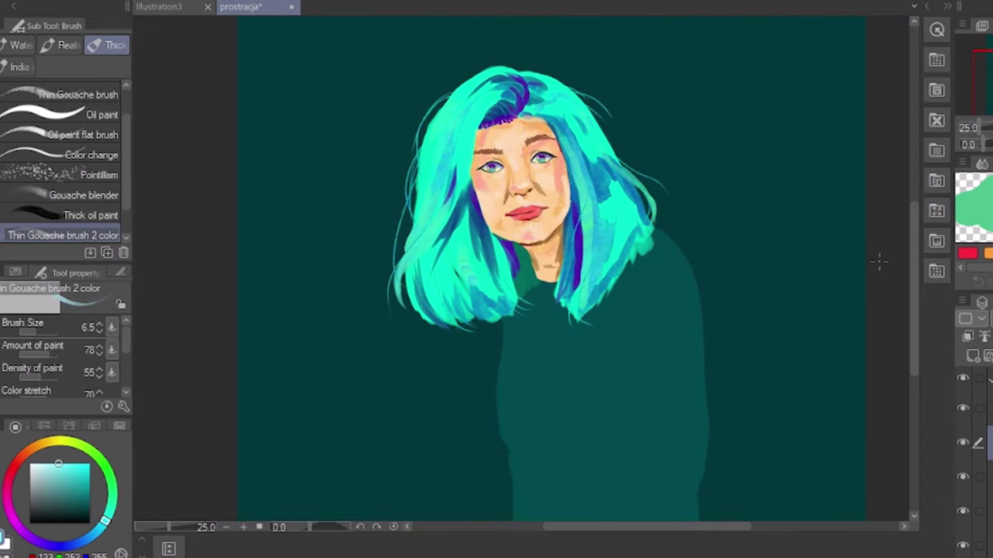
# Step: Create a layer clipped to the layer below and paint red blush on the cheeks, temples and nose at brush size 47.4
pyautogui.hotkey('ctrl', '+')
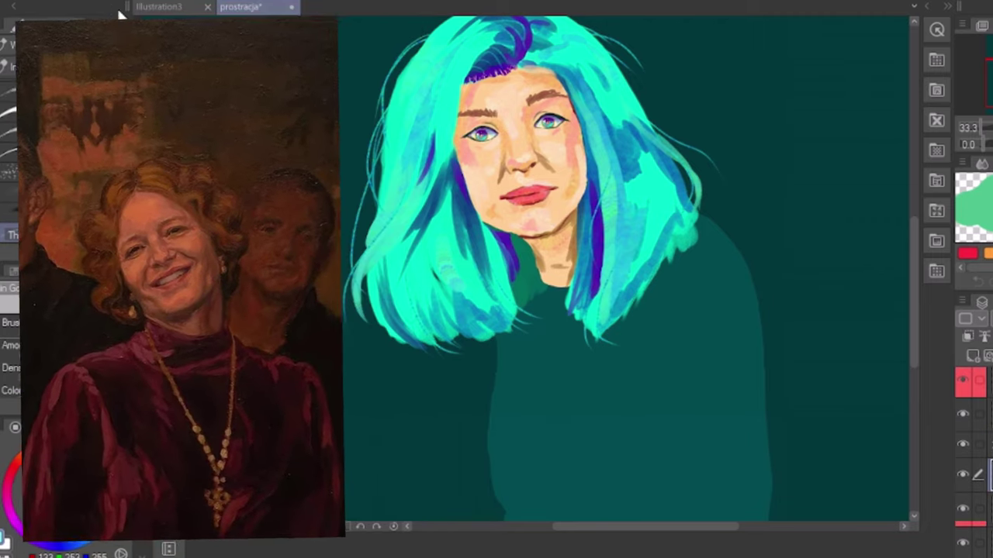
pyautogui.click(973, 356)
pyautogui.click(970, 336)
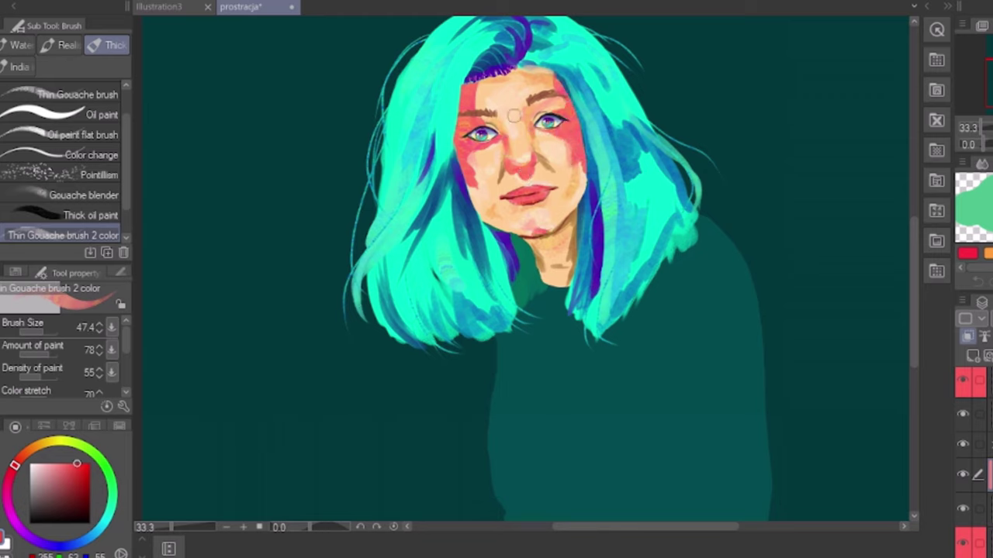
# Step: Paint green eyeshadow strokes around the inner corners of both eyes with the Thin Gouache brush 2 color
pyautogui.click(987, 127)
pyautogui.moveTo(987, 97); pyautogui.dragTo(983, 86)
pyautogui.moveTo(729, 88); pyautogui.dragTo(602, 343)
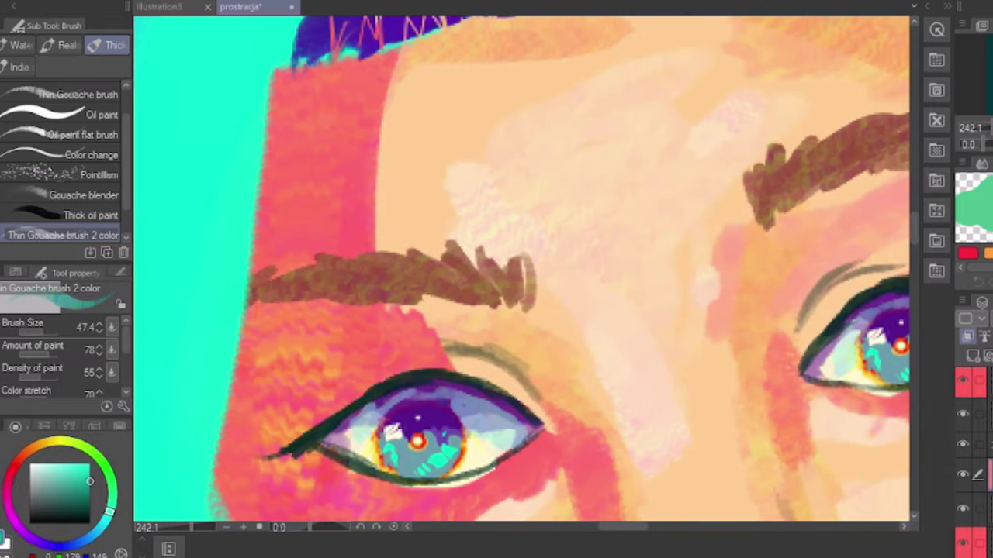
pyautogui.hotkey('ctrl', '-')
pyautogui.hotkey('ctrl', '-')
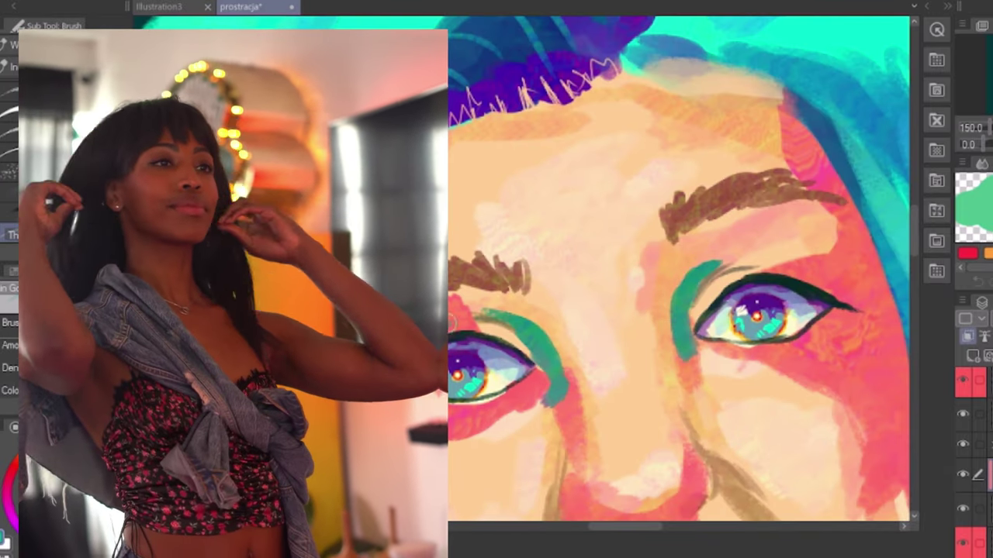
# Step: Draw fine dark eyelashes along the outer upper and lower lids of the right-hand eye
pyautogui.moveTo(789, 276); pyautogui.dragTo(839, 297)
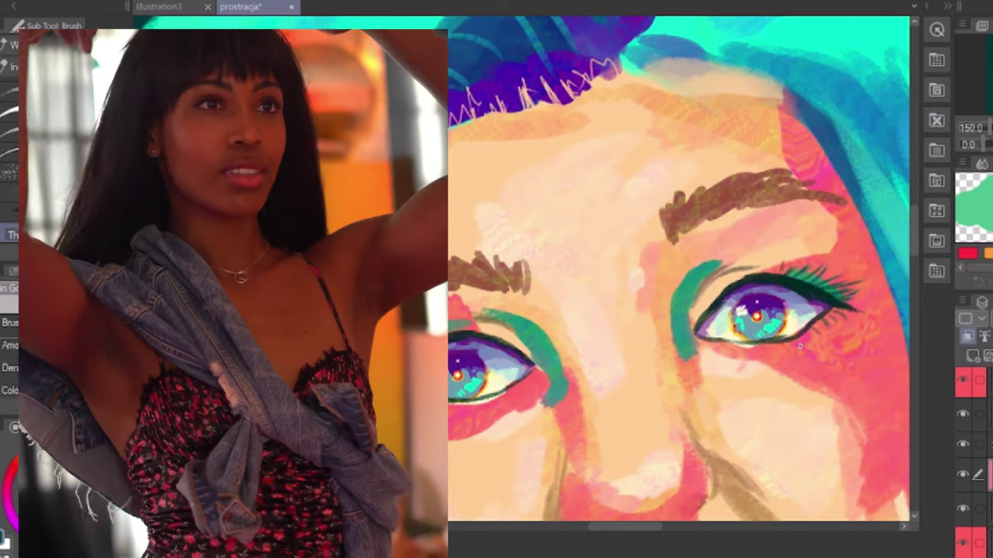
pyautogui.hotkey('ctrl', '-')
pyautogui.hotkey('ctrl', '-')
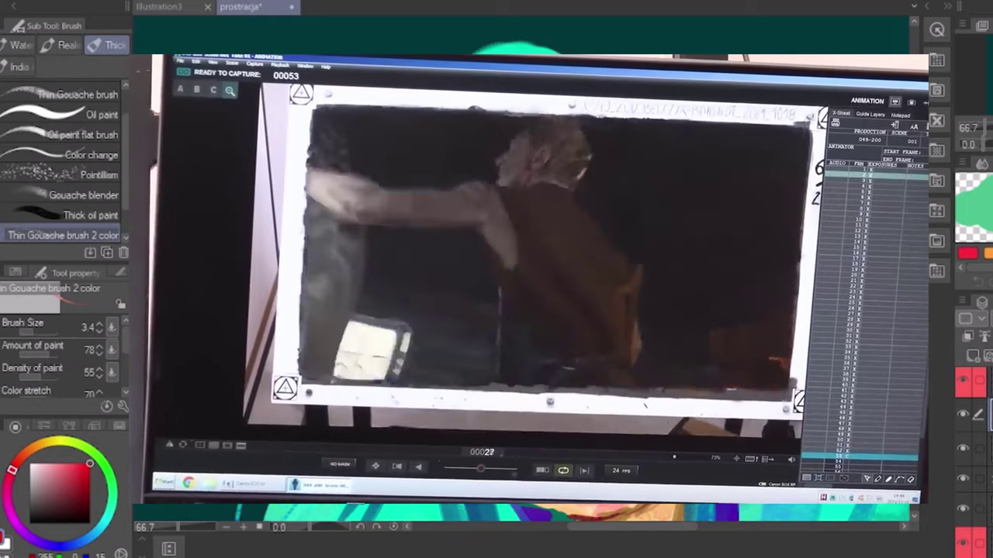
# Step: Paint the lips bright red at brush size 12.7 and tidy the strokes with the Hard eraser
pyautogui.click(40, 332)
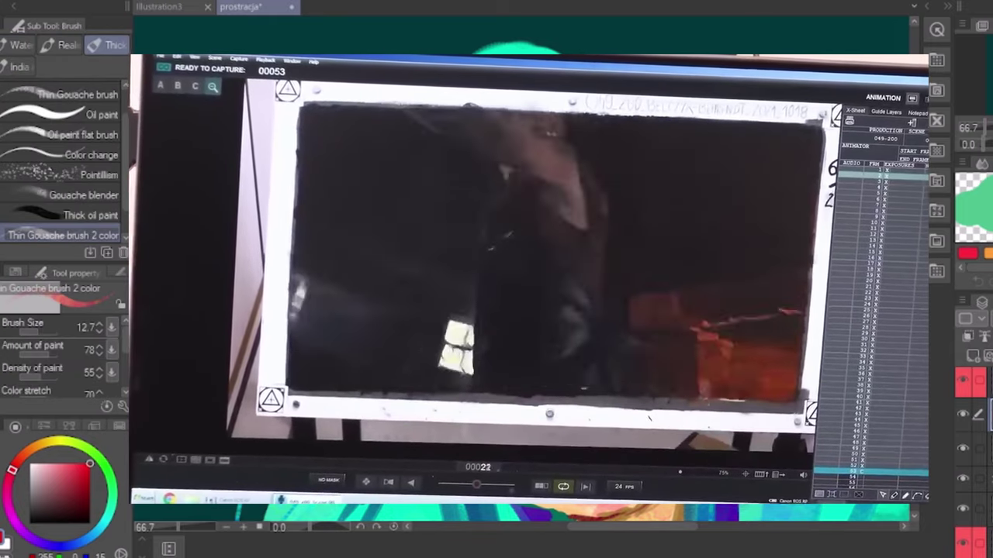
pyautogui.press('e')
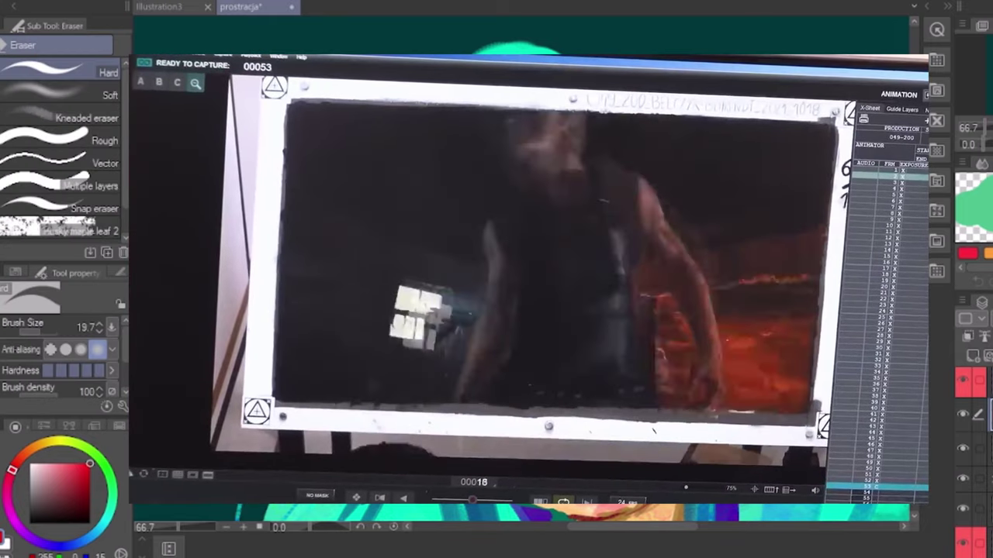
pyautogui.click(980, 131)
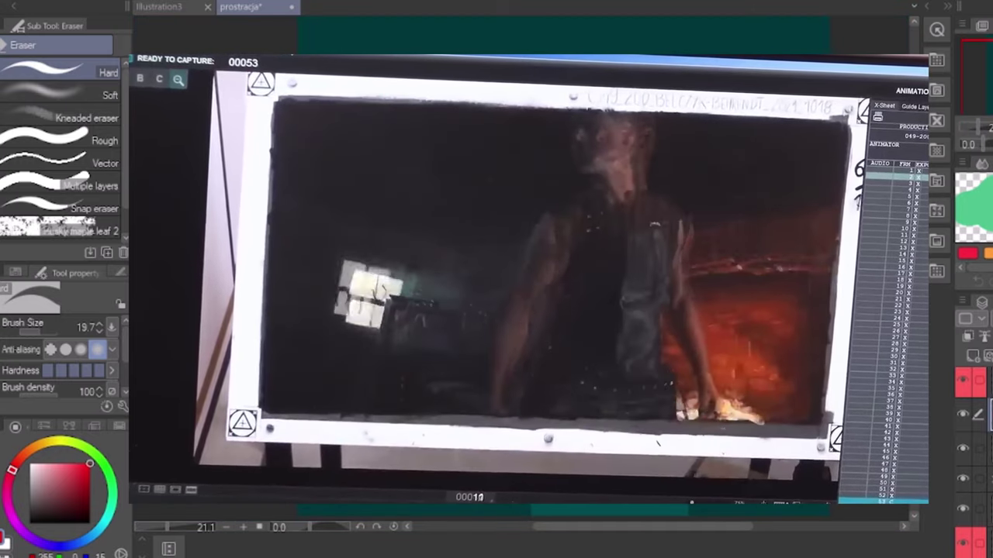
pyautogui.scroll(4, 516, 268)
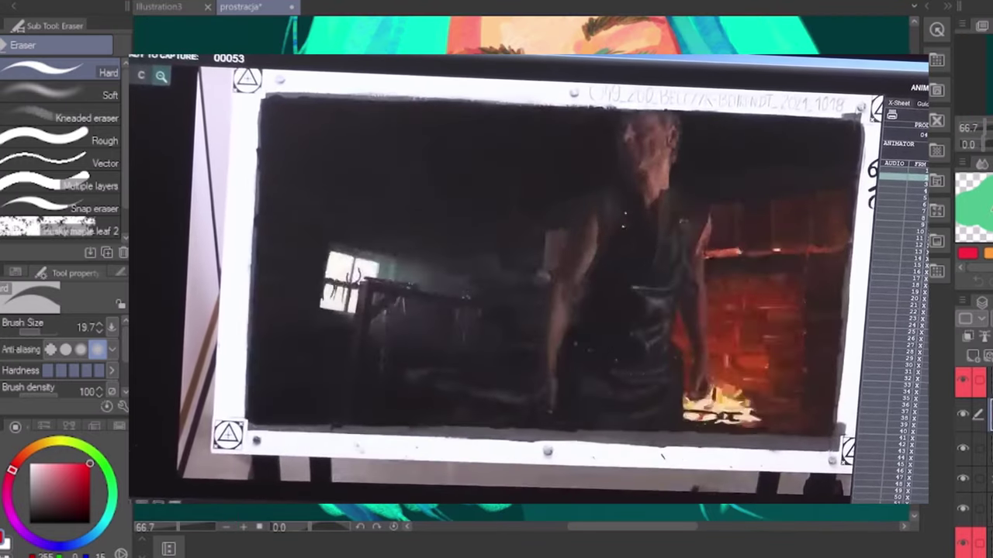
# Step: Define the eyebrows with fine dark red strokes at brush size 4.2, and switch to a cyan hue on another layer
pyautogui.press('p')
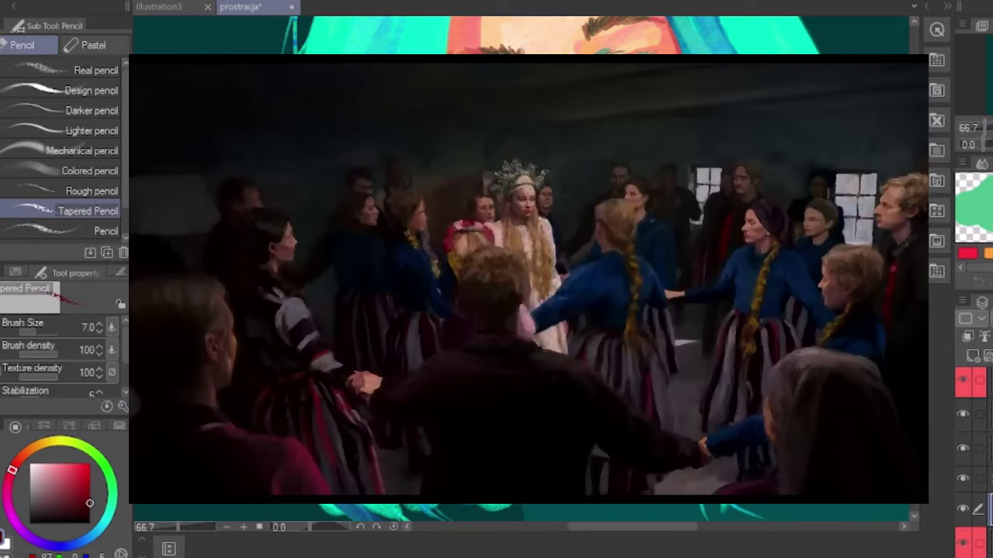
pyautogui.press('b')
pyautogui.click(33, 332)
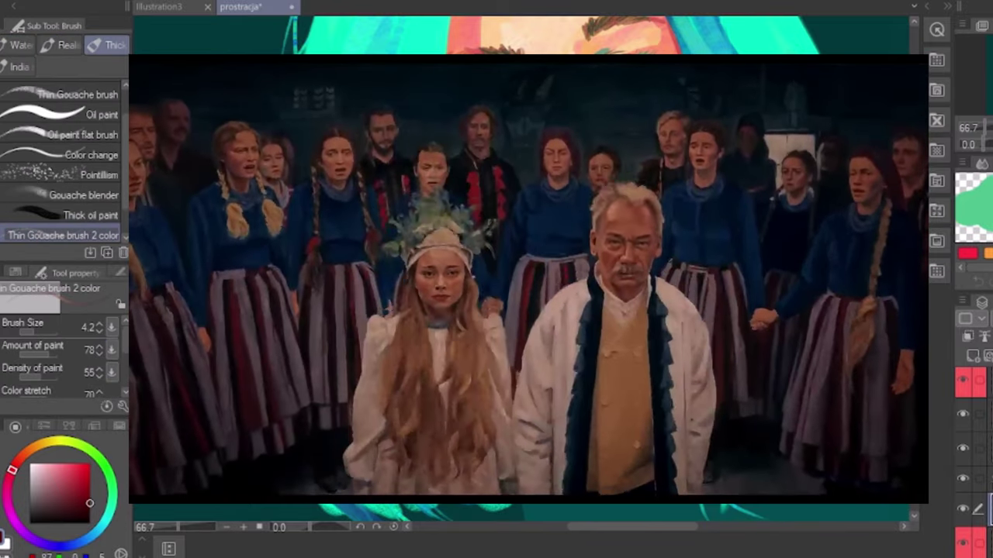
pyautogui.scroll(-2, 968, 548)
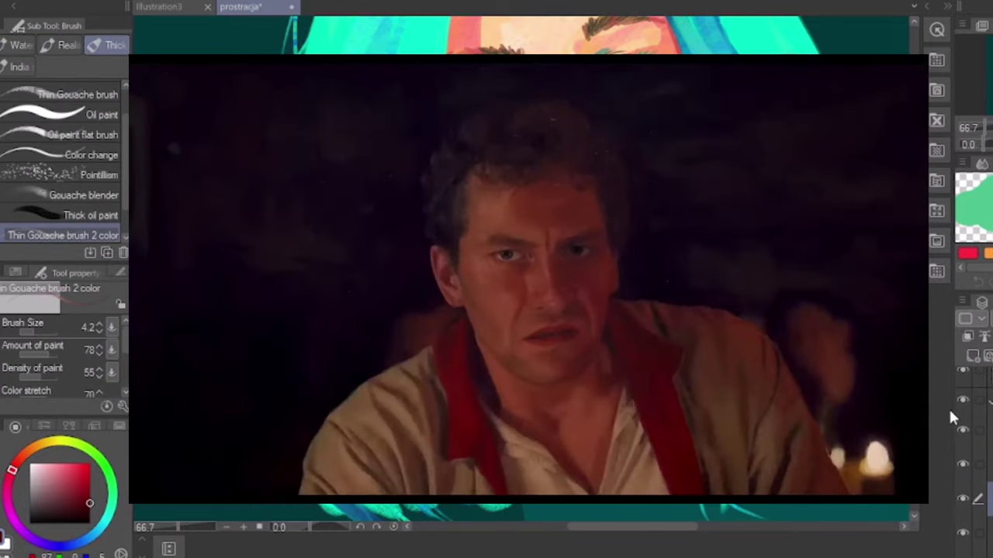
pyautogui.click(108, 516)
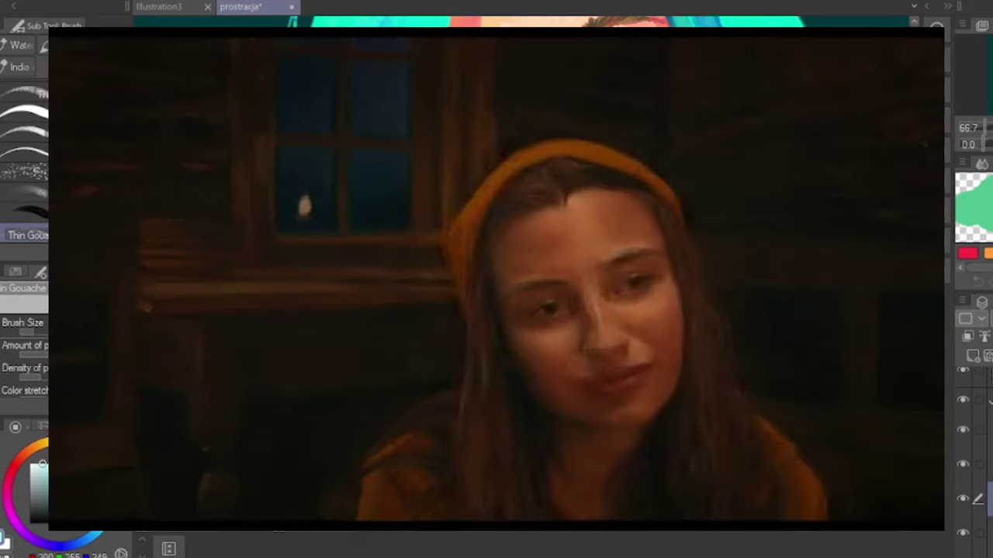
# Step: Add a Mask Selection layer mask to the arm layer and adjust it with the 221.4 Hard eraser where arm and hair overlap
pyautogui.scroll(-1, 497, 280)
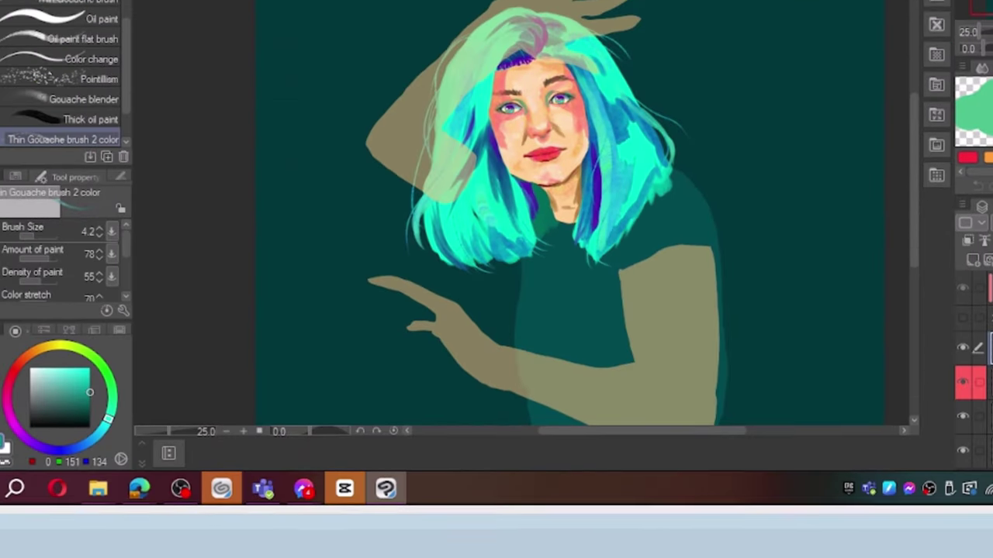
pyautogui.rightClick(990, 348)
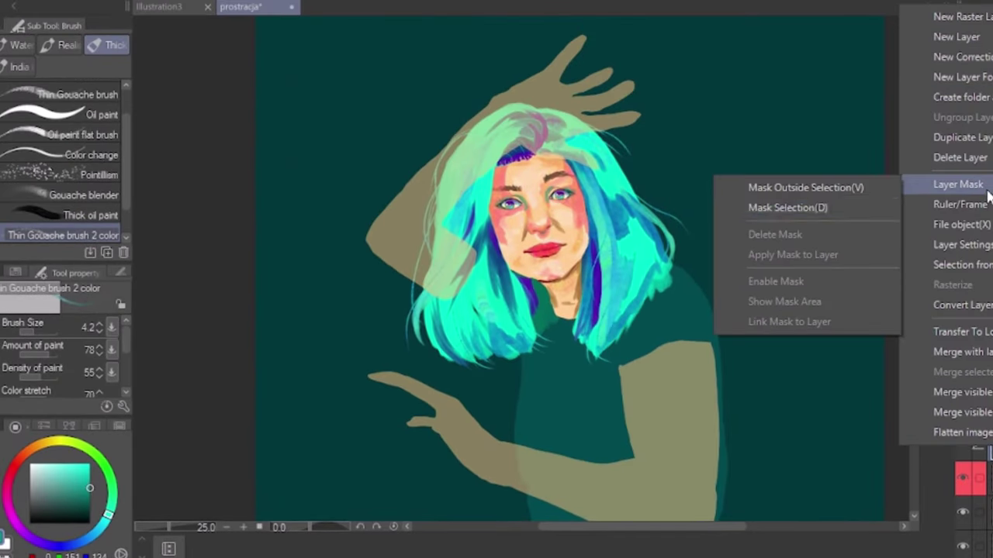
pyautogui.click(842, 211)
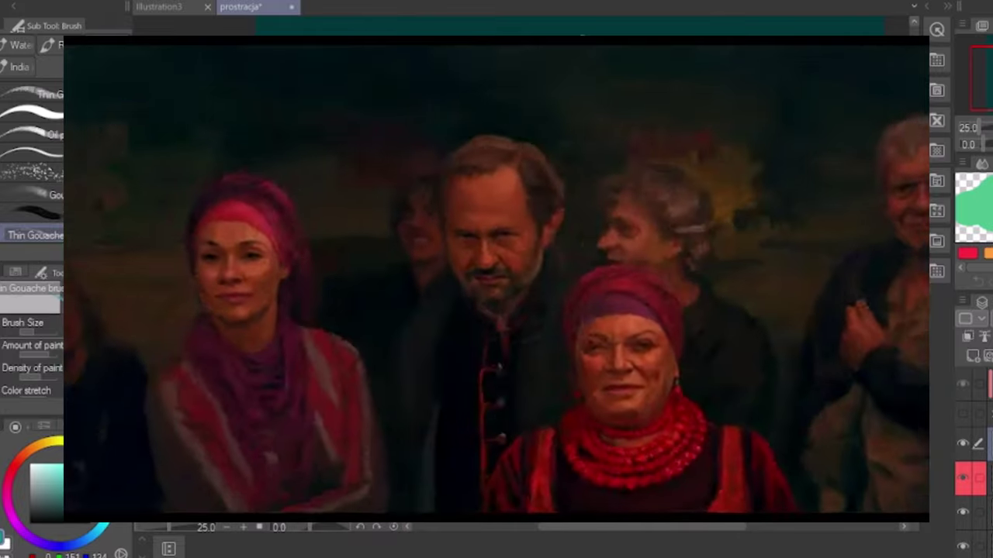
pyautogui.press('e')
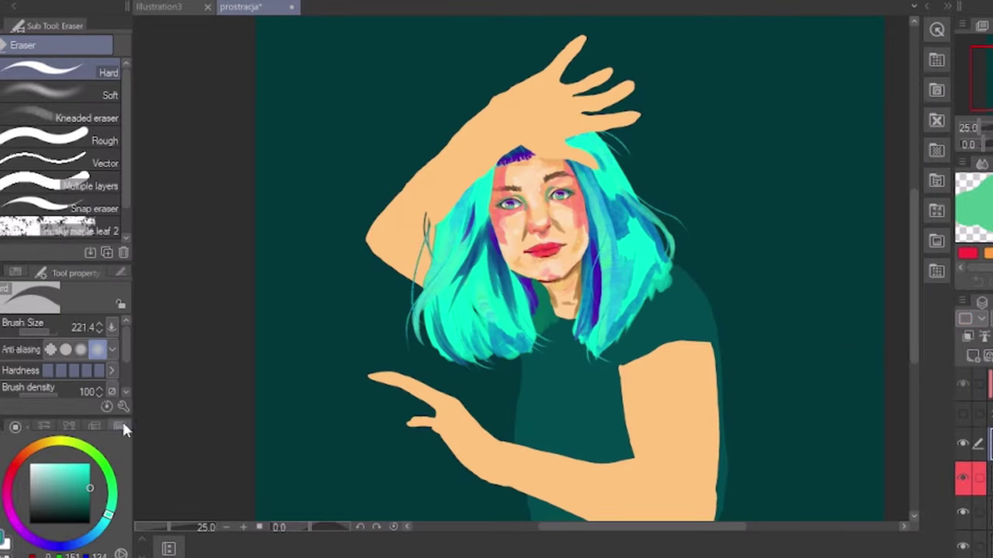
# Step: Shade both arms and the raised hand with salmon-red and brown tones, and paint teal folds on the shirt
pyautogui.press('b')
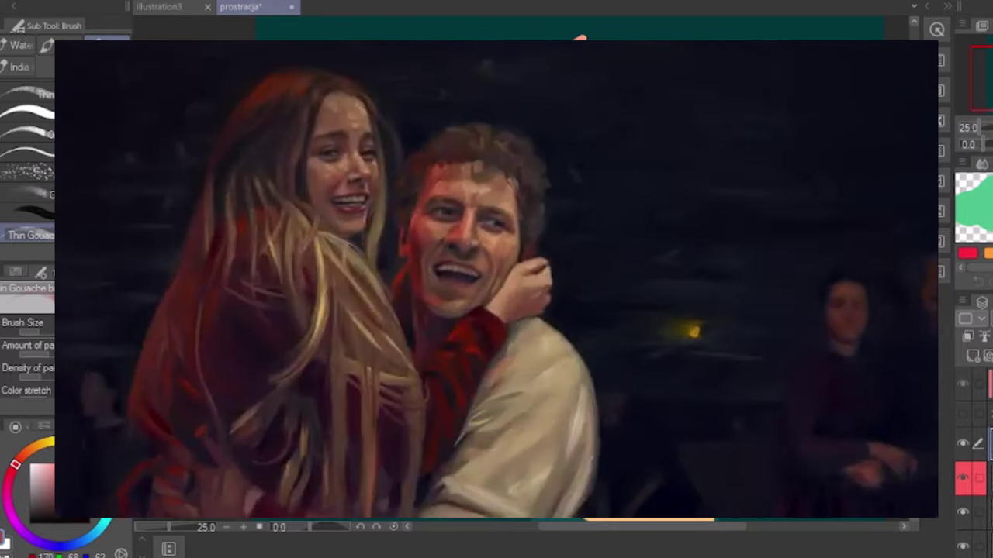
pyautogui.moveTo(915, 232); pyautogui.dragTo(917, 236)
pyautogui.hotkey('ctrl', '-')
pyautogui.hotkey('ctrl', '-')
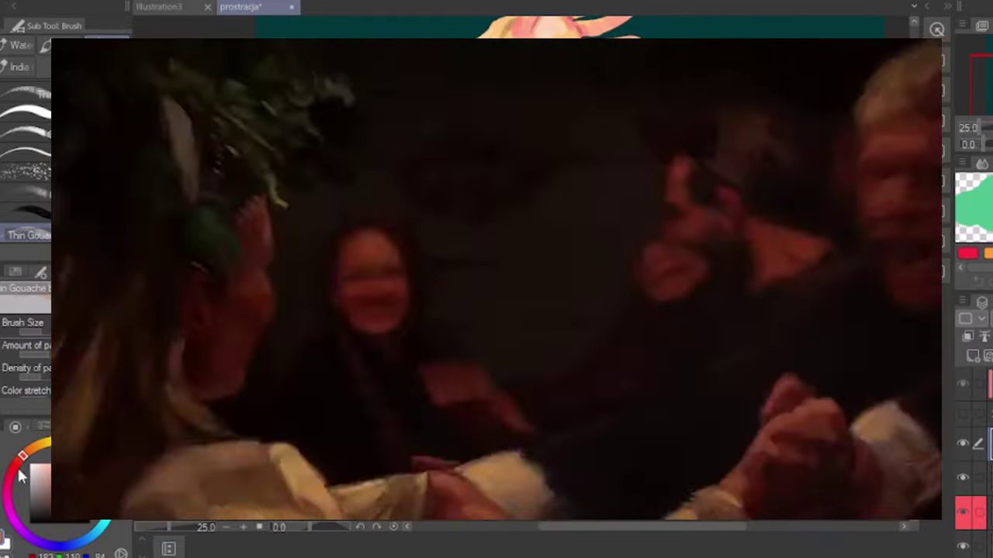
pyautogui.click(16, 469)
pyautogui.scroll(-1, 31, 210)
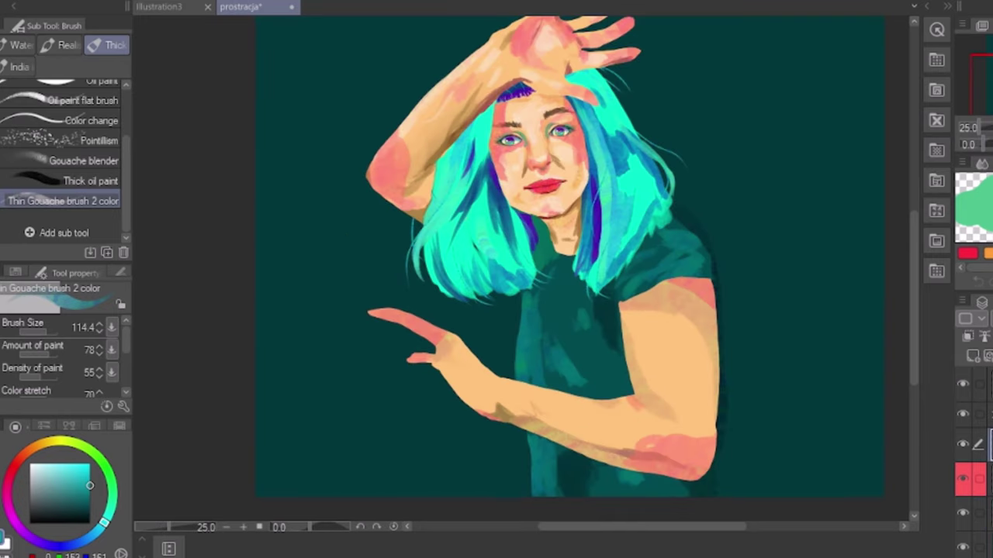
# Step: Paint a dark purple cast shadow on the forehead beneath the raised hand at brush size 114.4
pyautogui.scroll(2, 974, 463)
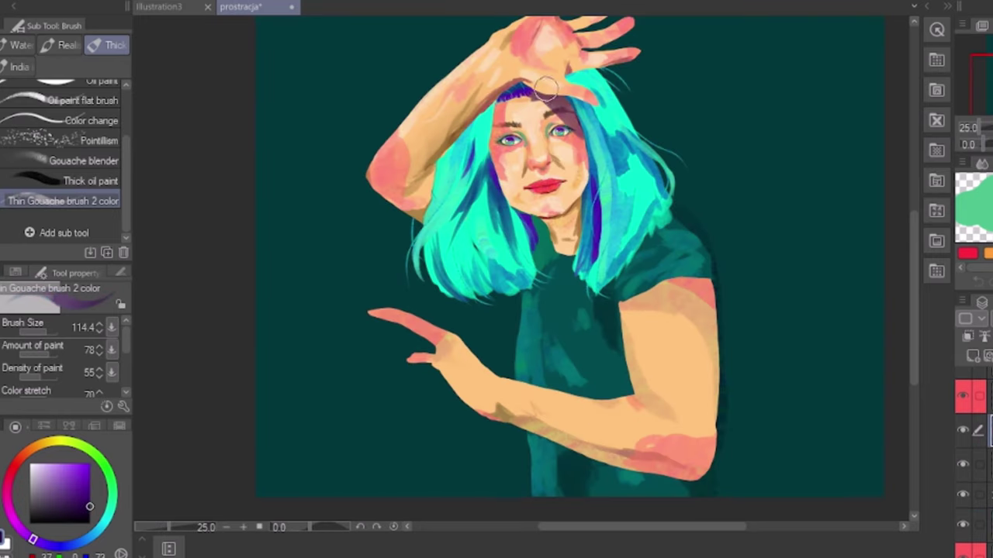
pyautogui.moveTo(916, 217); pyautogui.dragTo(920, 205)
pyautogui.click(992, 128)
pyautogui.click(992, 127)
pyautogui.click(991, 128)
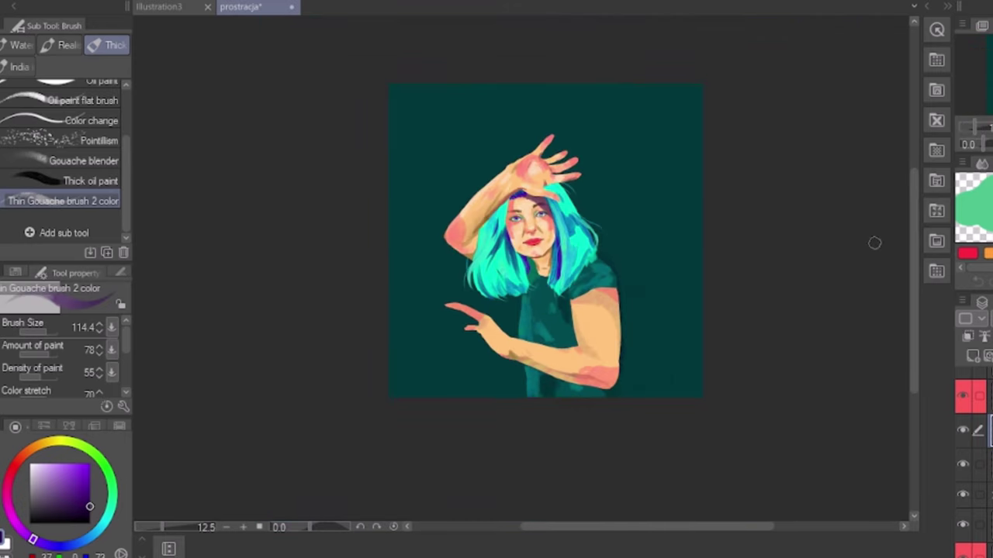
# Step: Delete the leftover figure sketch and turn the dragon tattoo line art on the upper arm magenta
pyautogui.click(964, 413)
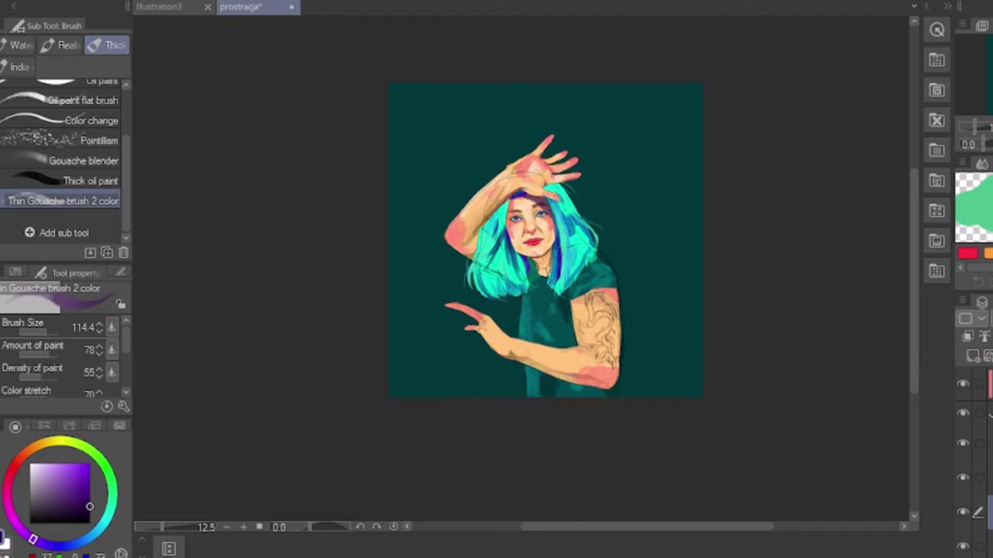
pyautogui.press('Delete')
pyautogui.press('Return')
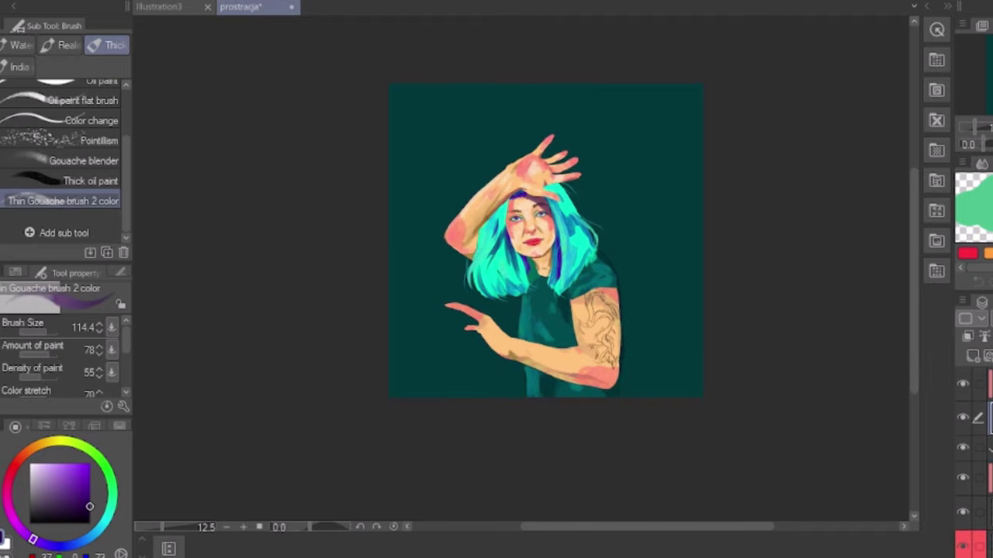
pyautogui.press('Delete')
pyautogui.press('Return')
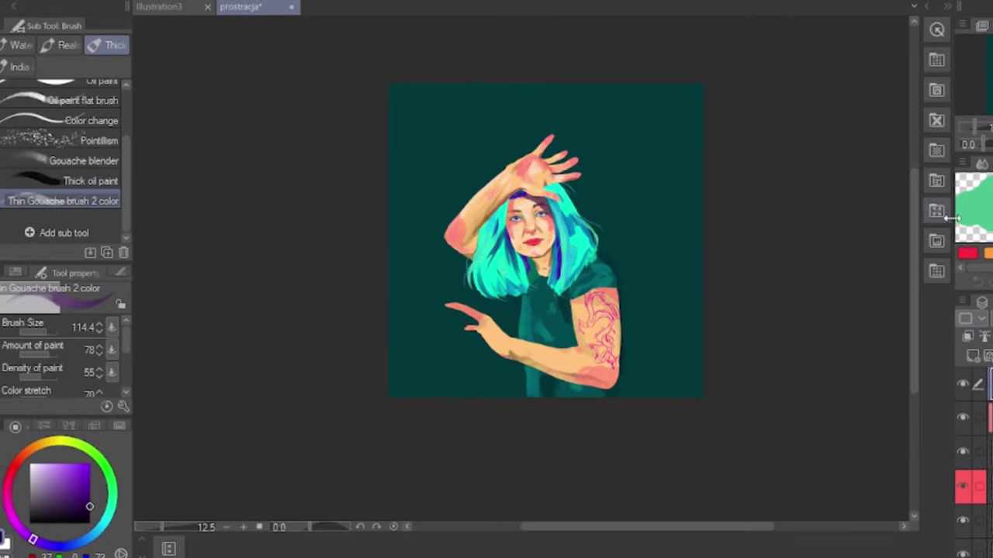
# Step: Recolour the dragon tattoo line art on the upper arm dark teal (RGB 0, 49, 52)
pyautogui.moveTo(974, 127); pyautogui.dragTo(981, 127)
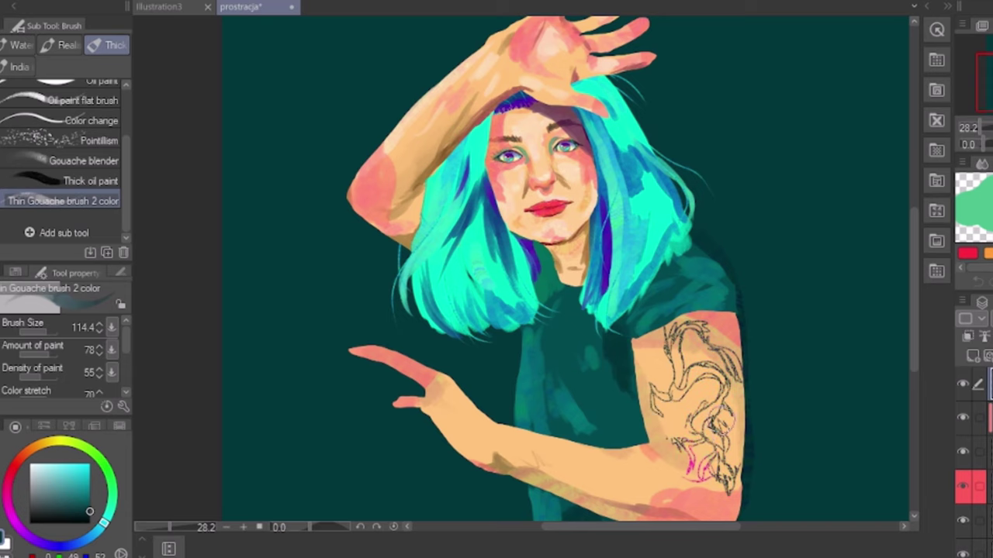
pyautogui.click(992, 128)
pyautogui.click(991, 127)
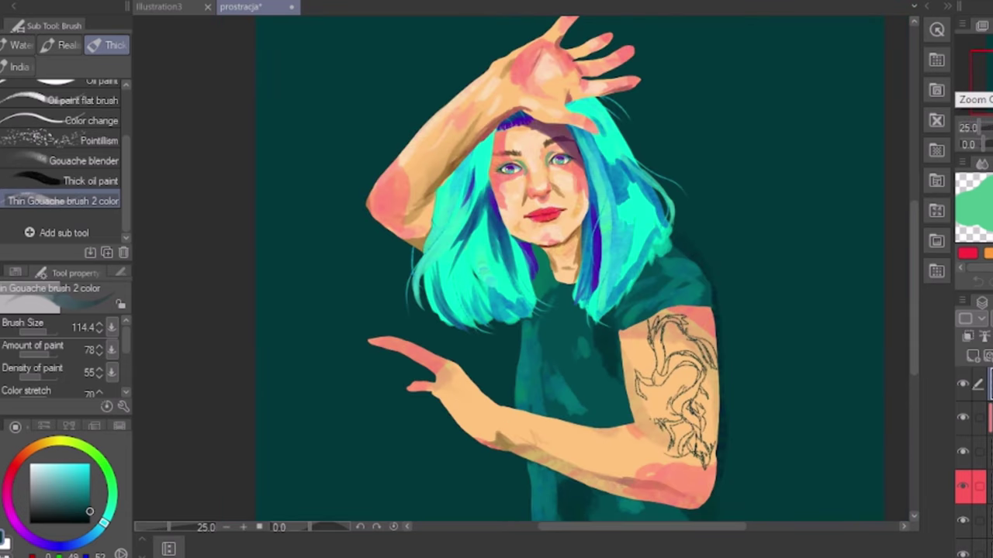
pyautogui.scroll(-2, 977, 196)
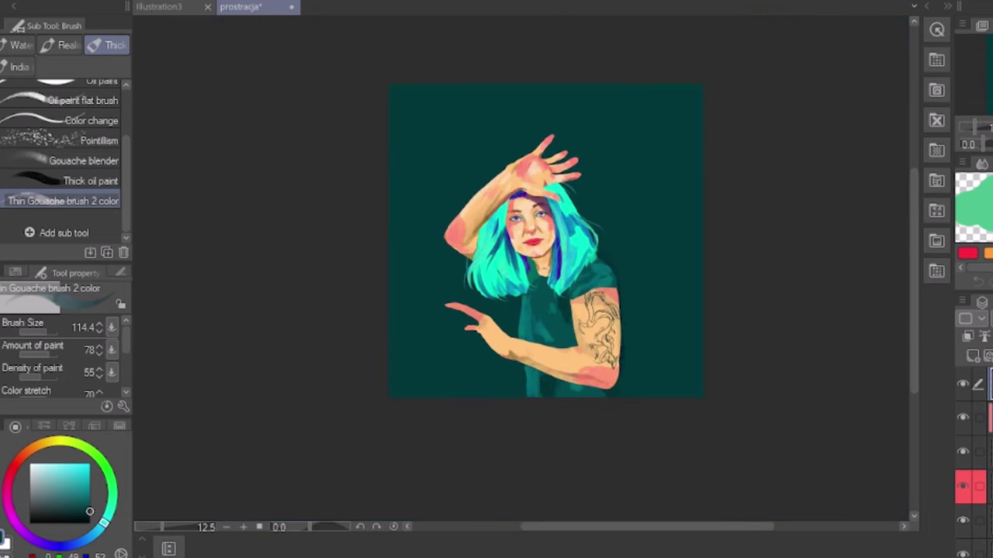
# Step: Create a new layer folder and place the two orange-brown, the multicoloured and the purple eye image materials on the canvas
pyautogui.rightClick(988, 384)
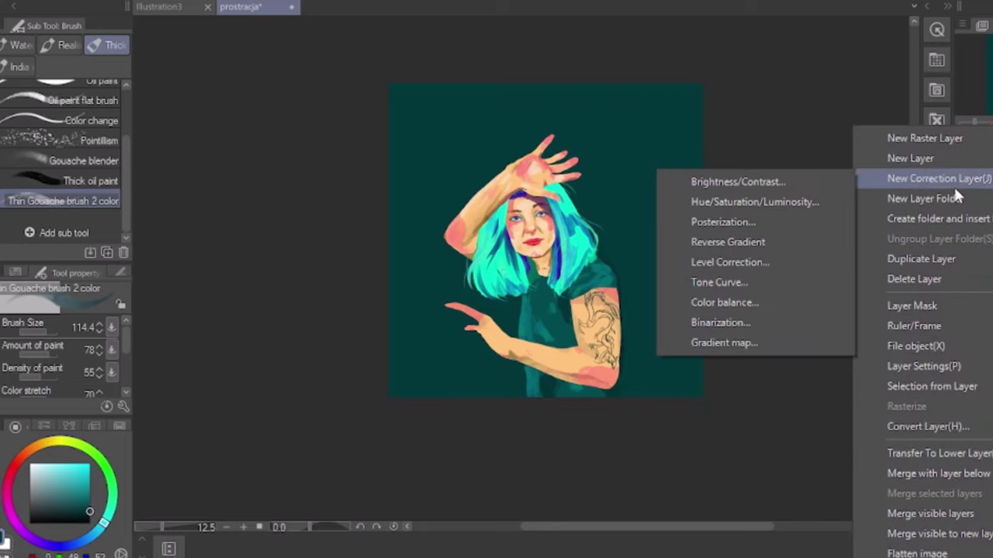
pyautogui.click(927, 200)
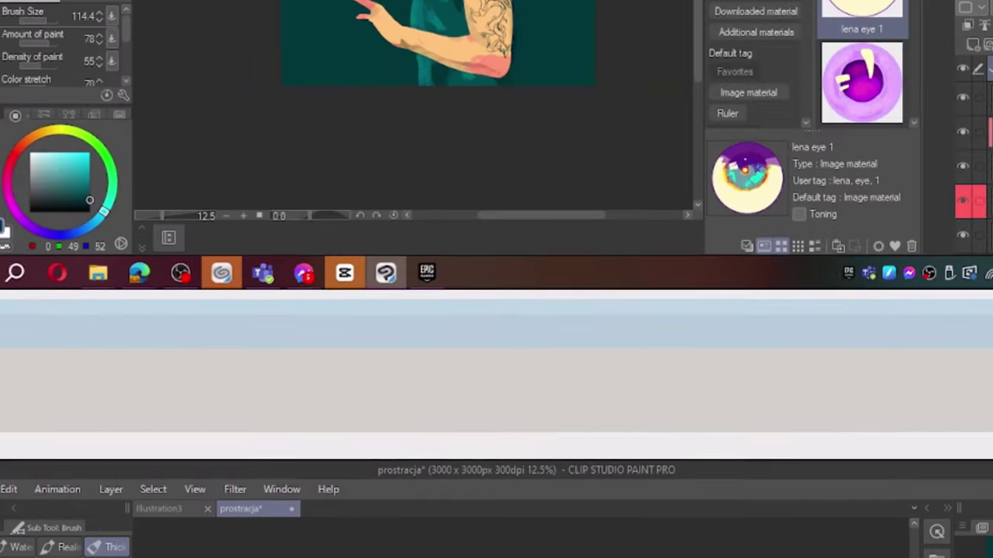
pyautogui.moveTo(861, 77); pyautogui.dragTo(565, 206)
pyautogui.moveTo(887, 169); pyautogui.dragTo(445, 208)
pyautogui.moveTo(869, 288); pyautogui.dragTo(458, 184)
pyautogui.moveTo(864, 394); pyautogui.dragTo(450, 315)
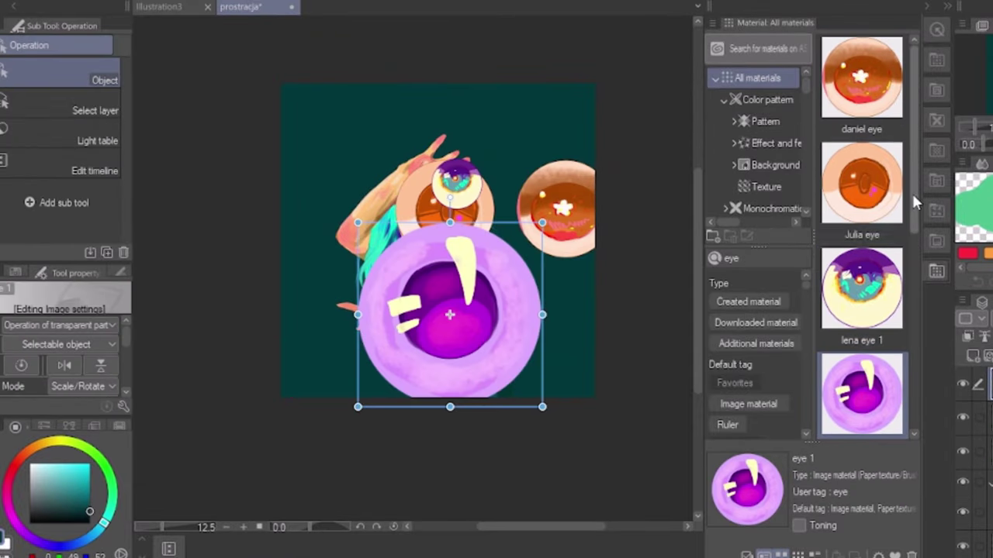
# Step: Reposition and shrink the purple eye over the figure, and add a Mask Selection layer mask to its layer
pyautogui.click(932, 274)
pyautogui.moveTo(586, 315); pyautogui.dragTo(567, 271)
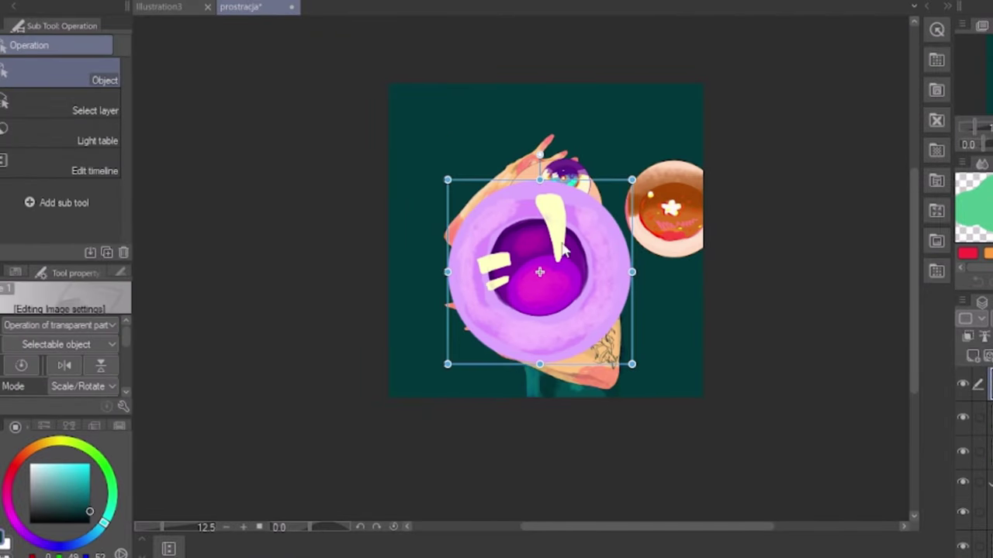
pyautogui.moveTo(631, 180); pyautogui.dragTo(613, 200)
pyautogui.rightClick(991, 384)
pyautogui.moveTo(958, 304)
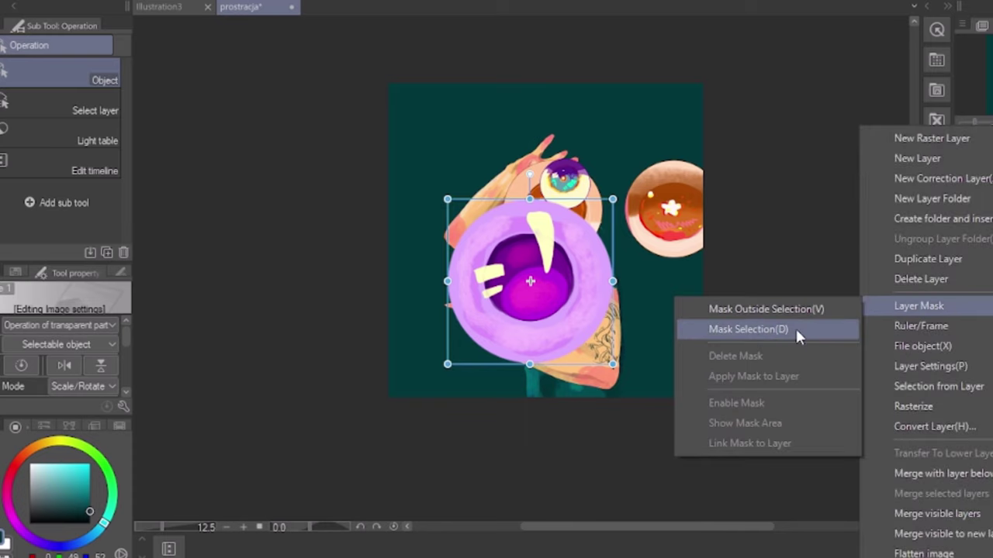
pyautogui.click(803, 337)
# Step: Move the eye layers into the new layer folder and hide all of them except the purple eye
pyautogui.moveTo(990, 452); pyautogui.dragTo(990, 527)
pyautogui.moveTo(990, 478); pyautogui.dragTo(990, 527)
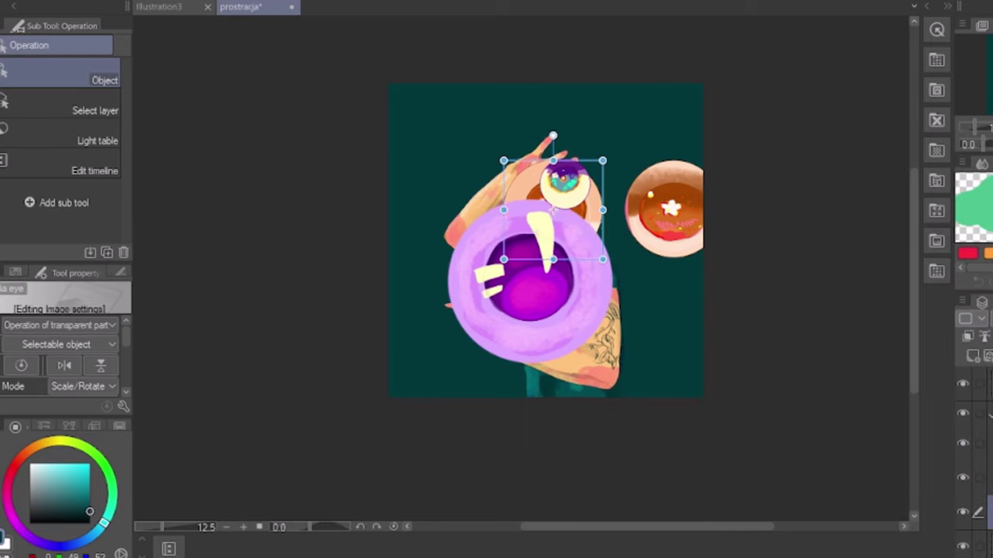
pyautogui.moveTo(990, 417); pyautogui.dragTo(990, 461)
pyautogui.moveTo(989, 384); pyautogui.dragTo(989, 426)
pyautogui.click(962, 409)
pyautogui.click(963, 444)
pyautogui.click(963, 513)
# Step: Mask away the lilac area around the purple eye's iris with the 221.4 Hard eraser, and hide that layer
pyautogui.hotkey('ctrl', '+')
pyautogui.click(538, 293)
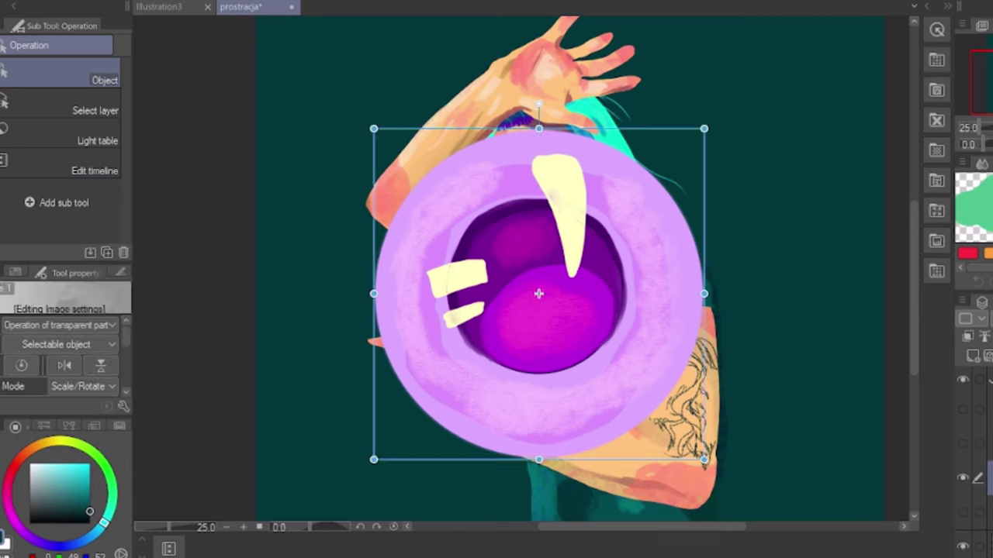
pyautogui.press('e')
pyautogui.moveTo(443, 199)
pyautogui.mouseDown()
pyautogui.moveTo(600, 184)
pyautogui.moveTo(651, 302)
pyautogui.moveTo(598, 384)
pyautogui.moveTo(481, 388)
pyautogui.mouseUp()
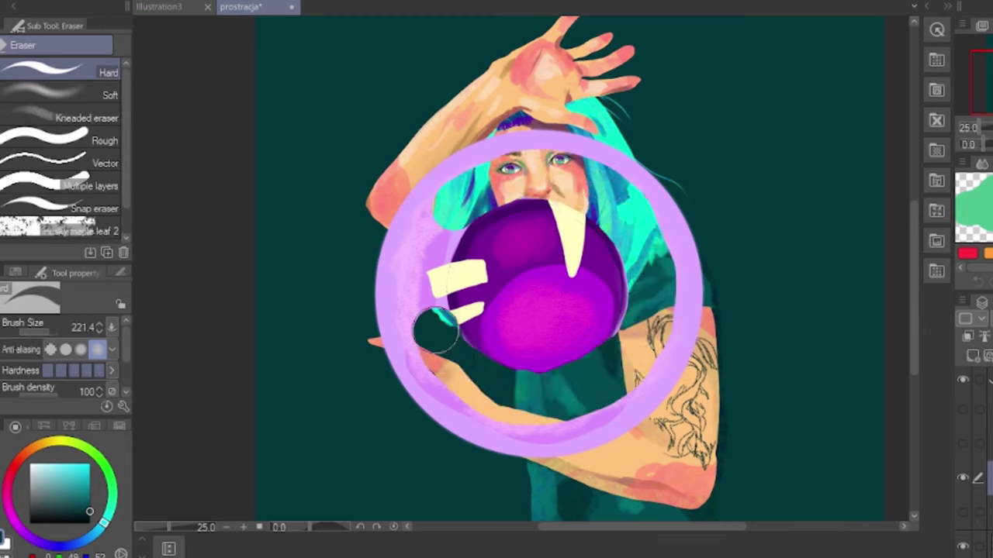
pyautogui.hotkey('ctrl', 'z')
pyautogui.hotkey('ctrl', 'z')
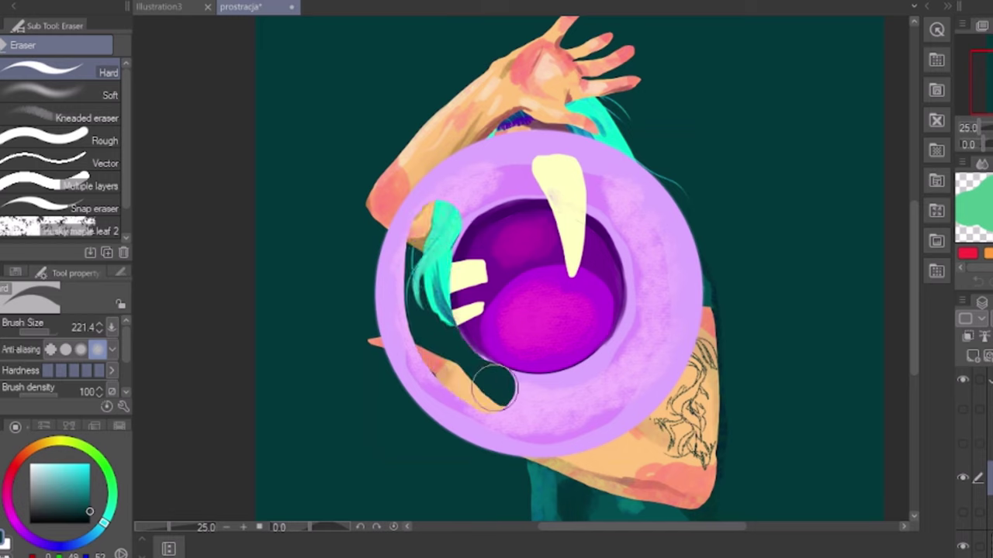
pyautogui.moveTo(493, 388)
pyautogui.mouseDown()
pyautogui.moveTo(574, 396)
pyautogui.moveTo(455, 241)
pyautogui.moveTo(445, 211)
pyautogui.moveTo(521, 171)
pyautogui.mouseUp()
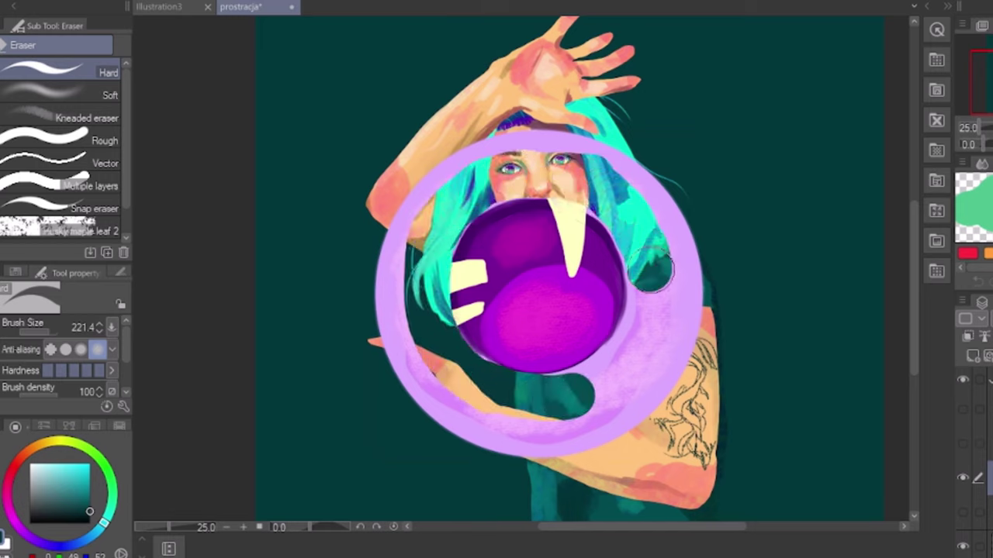
pyautogui.moveTo(680, 287)
pyautogui.mouseDown()
pyautogui.moveTo(408, 195)
pyautogui.moveTo(466, 428)
pyautogui.moveTo(578, 428)
pyautogui.moveTo(570, 399)
pyautogui.mouseUp()
pyautogui.click(965, 478)
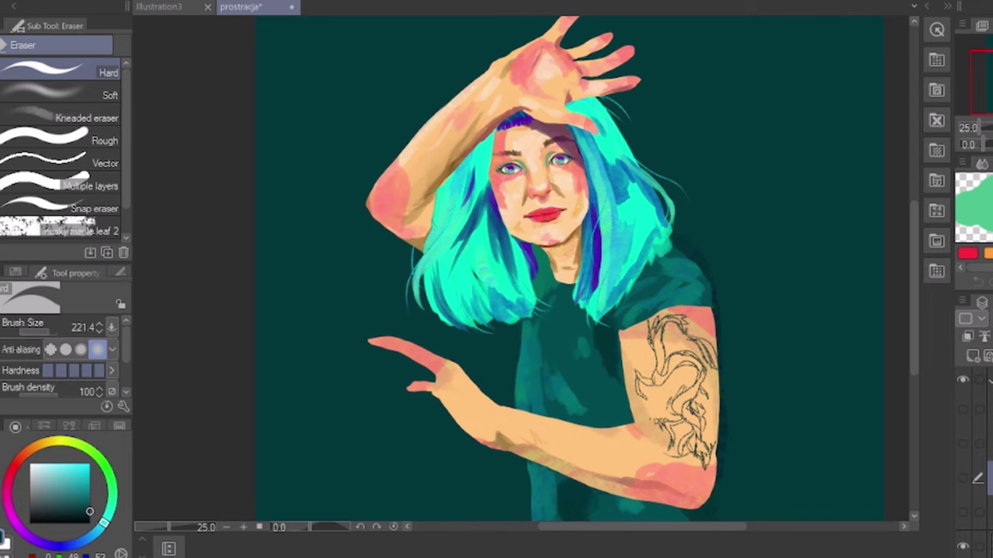
# Step: Show the orange eye, add a Mask Selection layer mask, and place its donut-shaped cutout over the lower hand
pyautogui.click(964, 510)
pyautogui.rightClick(989, 513)
pyautogui.moveTo(958, 255)
pyautogui.click(826, 284)
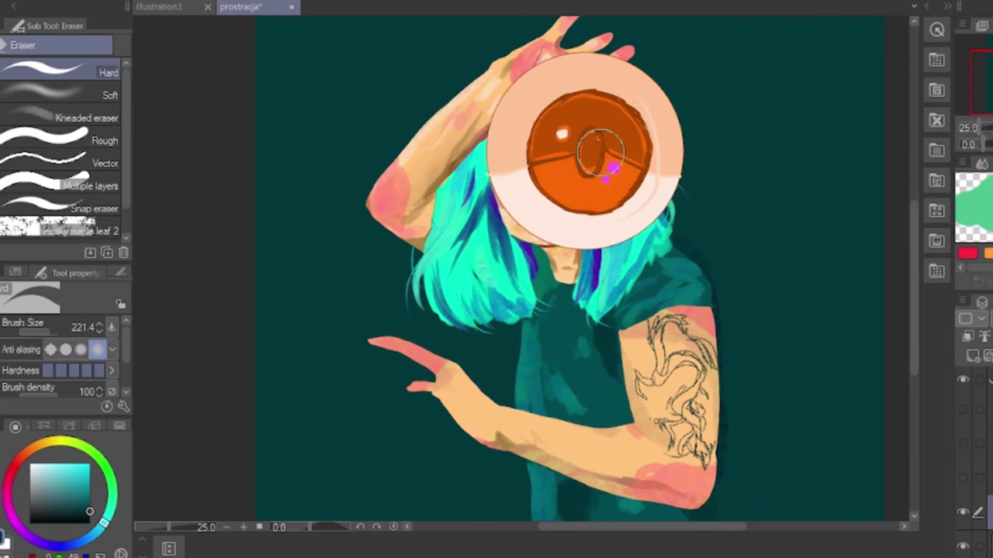
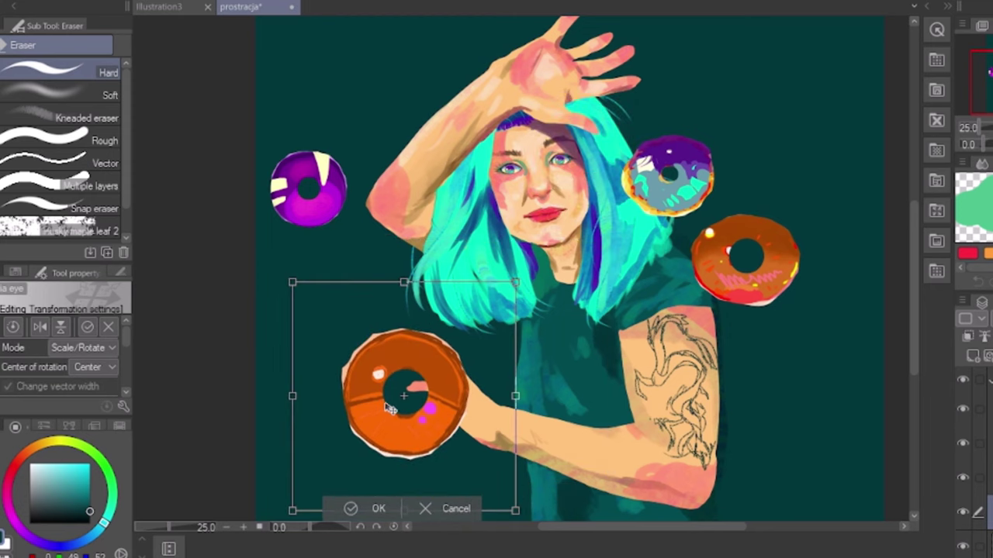
pyautogui.click(380, 508)
pyautogui.rightClick(990, 381)
pyautogui.click(947, 267)
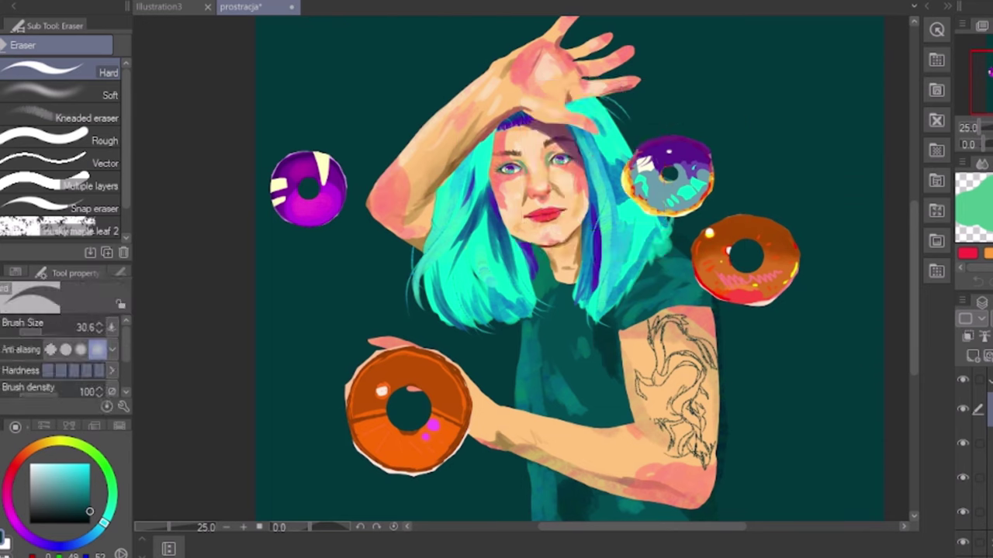
pyautogui.press('o')
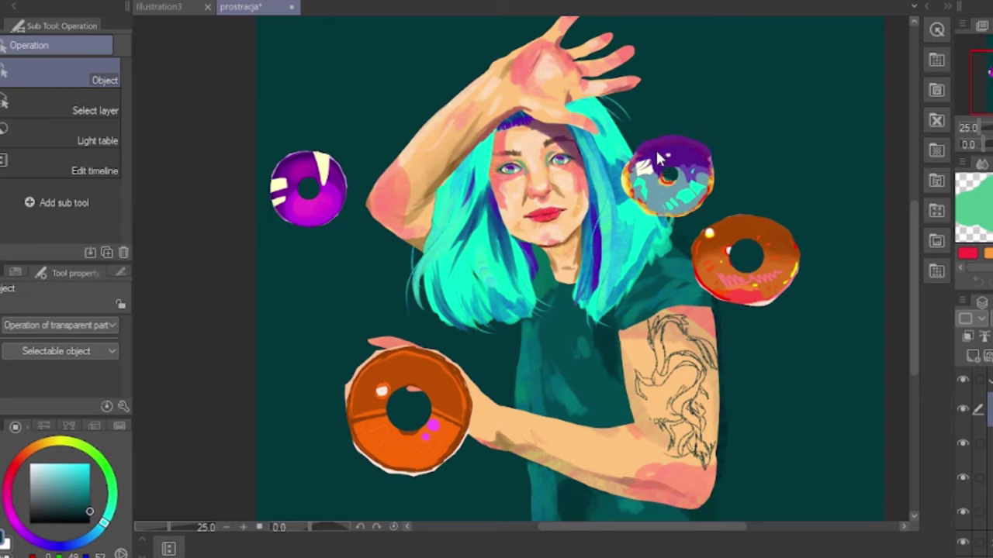
pyautogui.press('Delete')
pyautogui.press('Return')
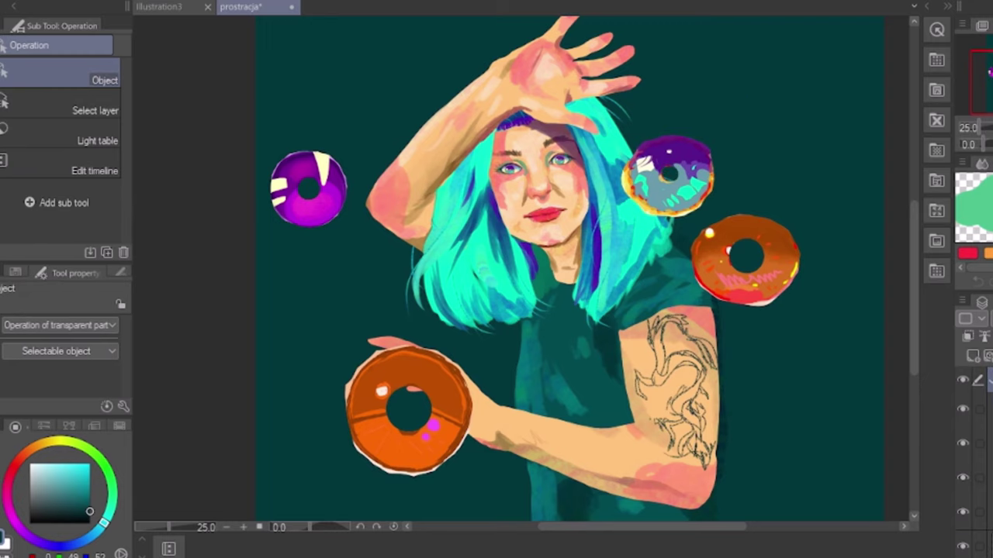
# Step: Apply the layer masks of the purple-and-blue donut and the brown donut to their layers
pyautogui.rightClick(991, 445)
pyautogui.click(991, 410)
pyautogui.rightClick(991, 411)
pyautogui.moveTo(963, 146)
pyautogui.click(808, 220)
pyautogui.rightClick(991, 439)
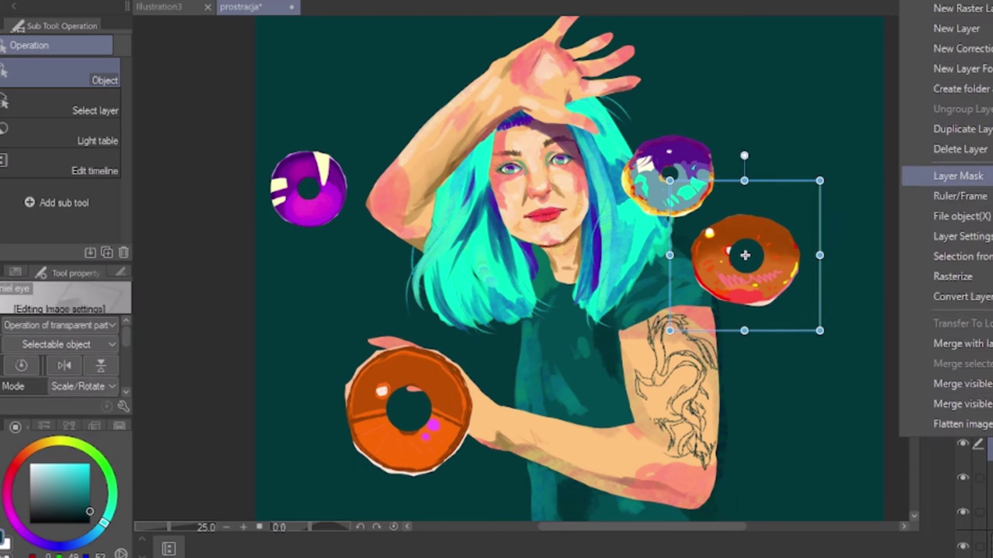
pyautogui.moveTo(853, 178)
pyautogui.click(837, 227)
# Step: Apply the layer masks of the purple donut and the large orange donut to their layers
pyautogui.click(309, 193)
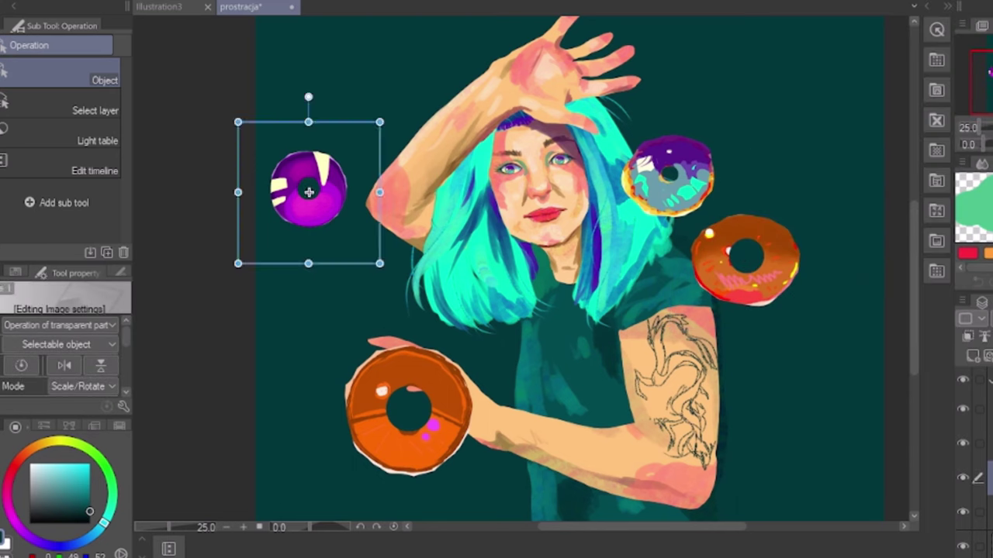
pyautogui.rightClick(991, 481)
pyautogui.moveTo(969, 221)
pyautogui.click(794, 286)
pyautogui.click(559, 201)
pyautogui.rightClick(991, 506)
pyautogui.moveTo(962, 245)
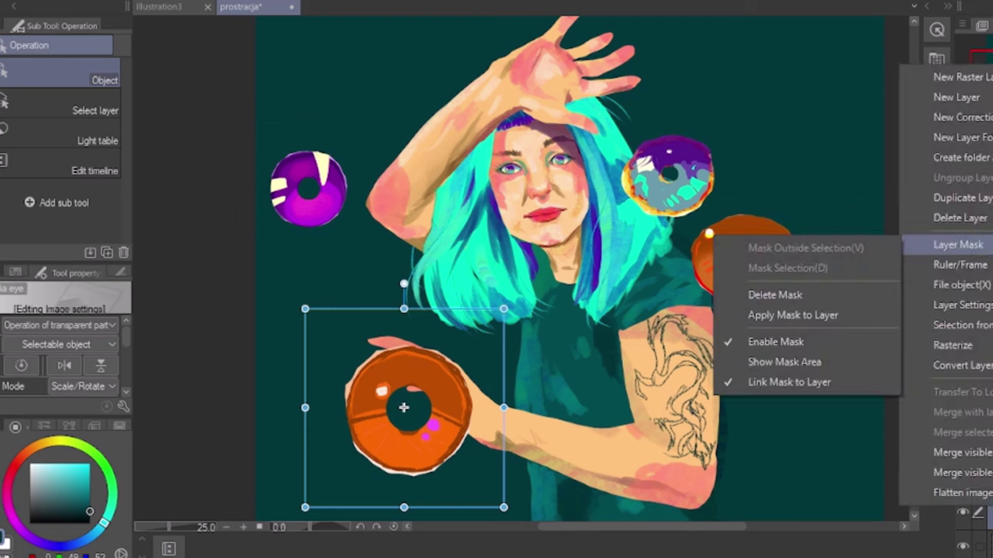
pyautogui.click(793, 315)
pyautogui.click(560, 215)
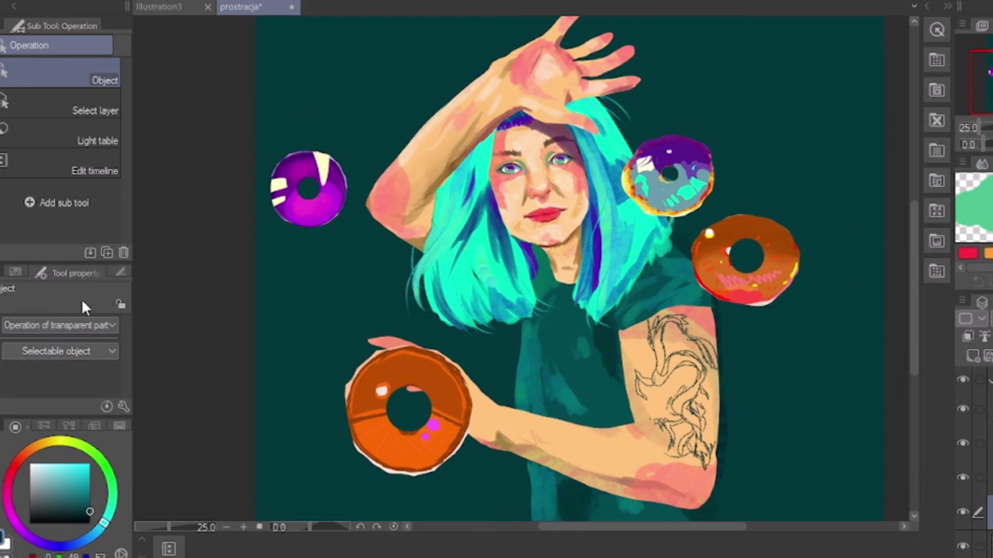
# Step: Paint dark teal edges around the purple, brown and orange donuts with Thin Gouache brush 2 color, and duplicate the donut folder
pyautogui.press('b')
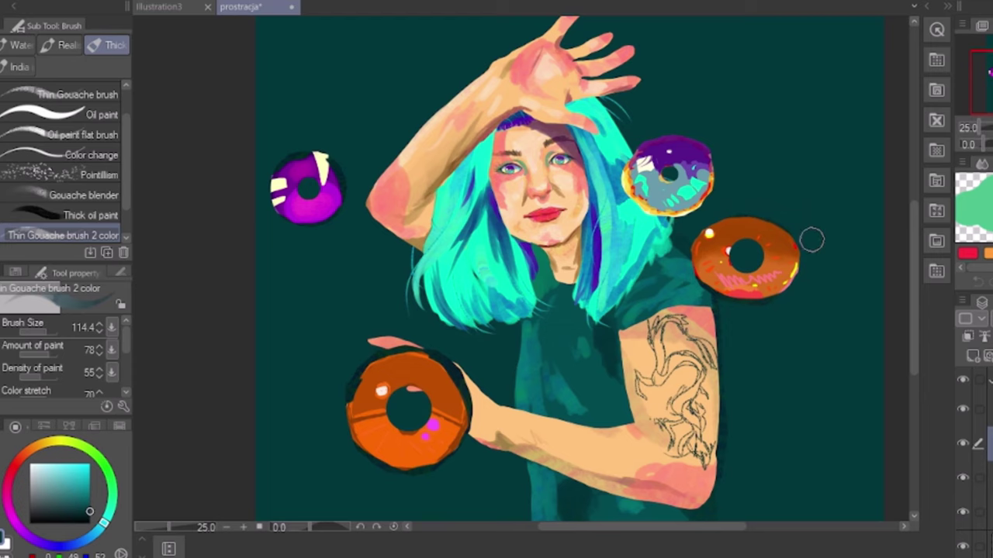
pyautogui.rightClick(988, 379)
pyautogui.click(946, 257)
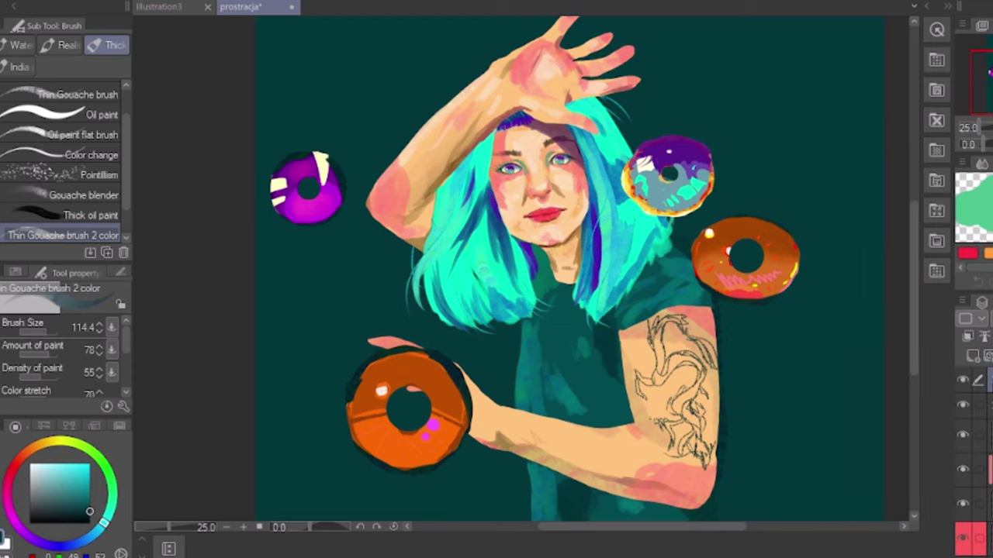
# Step: Move the copied donuts one by one into the empty background above and around the raised hand
pyautogui.click(989, 409)
pyautogui.press('o')
pyautogui.moveTo(915, 287); pyautogui.dragTo(915, 258)
pyautogui.moveTo(664, 258); pyautogui.dragTo(370, 130)
pyautogui.click(987, 437)
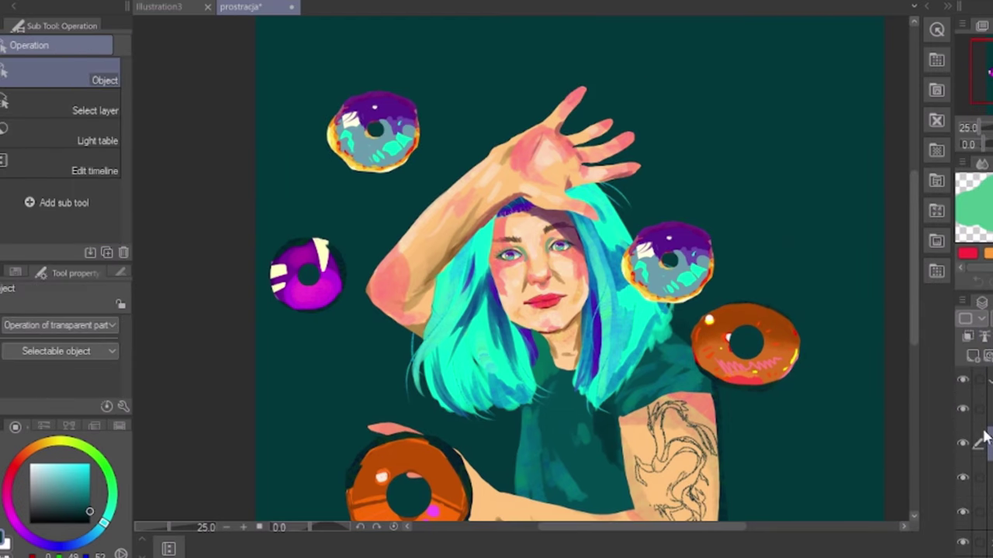
pyautogui.moveTo(743, 344); pyautogui.dragTo(528, 70)
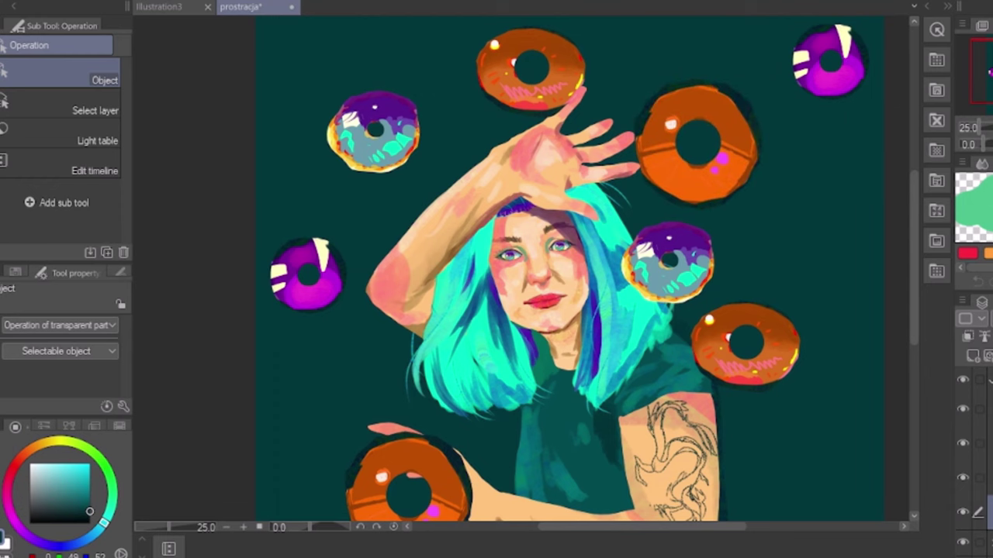
# Step: Scale the group of copied donuts down slightly and reposition it above the figure
pyautogui.hotkey('ctrl', 't')
pyautogui.moveTo(867, 24); pyautogui.dragTo(800, 65)
pyautogui.moveTo(702, 181); pyautogui.dragTo(740, 135)
pyautogui.click(547, 189)
# Step: Add a Hue/Saturation/Luminosity correction layer above the copied donuts with a hue of -25
pyautogui.moveTo(913, 217); pyautogui.dragTo(906, 162)
pyautogui.scroll(-3, 904, 167)
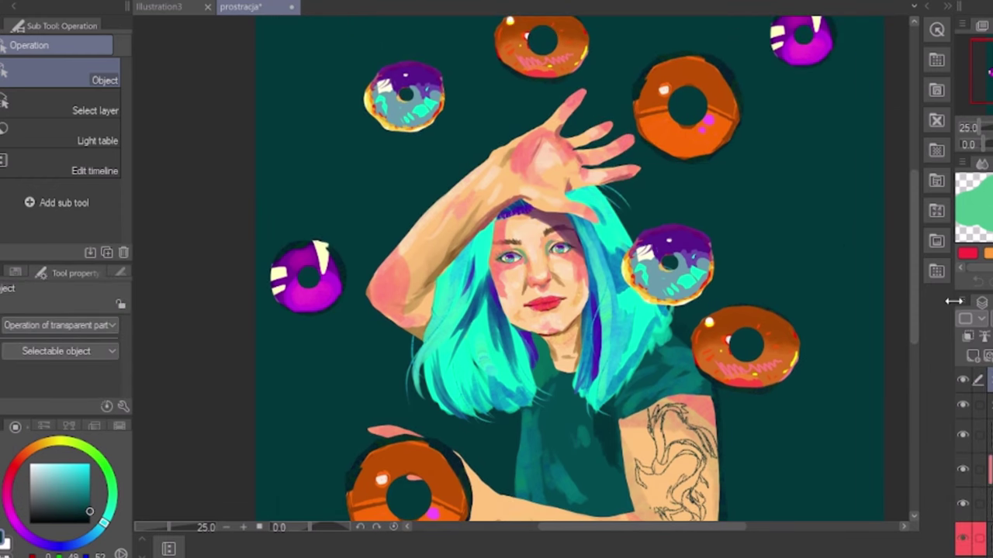
pyautogui.click(747, 203)
pyautogui.moveTo(576, 153); pyautogui.dragTo(577, 154)
pyautogui.click(796, 130)
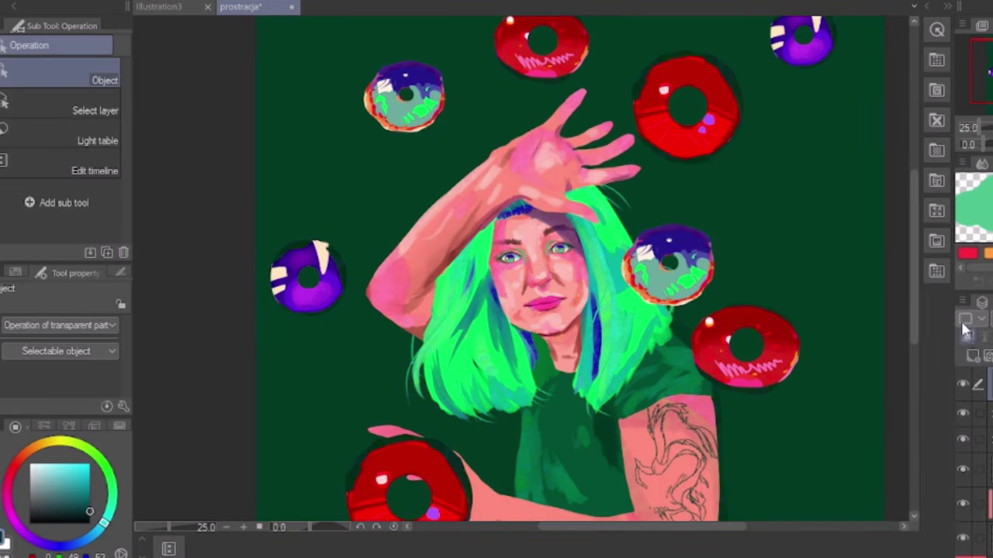
# Step: Clip the correction layer to the copied donuts and shift its hue further so the orange ones turn crimson pink
pyautogui.click(967, 336)
pyautogui.click(975, 126)
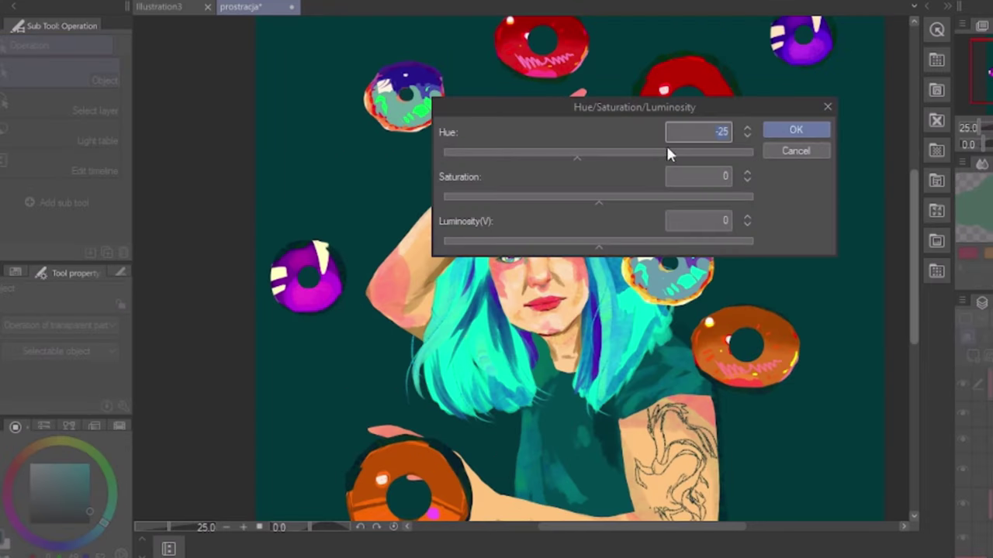
pyautogui.click(819, 128)
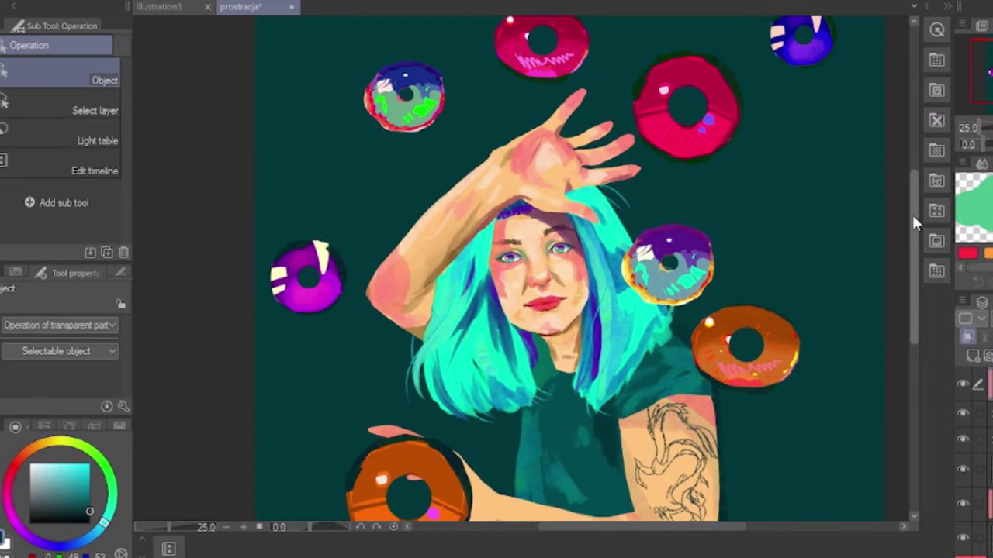
# Step: Duplicate the donut folder again, raise it in the layer order, and spread its donuts around the upper background
pyautogui.rightClick(988, 413)
pyautogui.click(975, 101)
pyautogui.moveTo(989, 411); pyautogui.dragTo(989, 375)
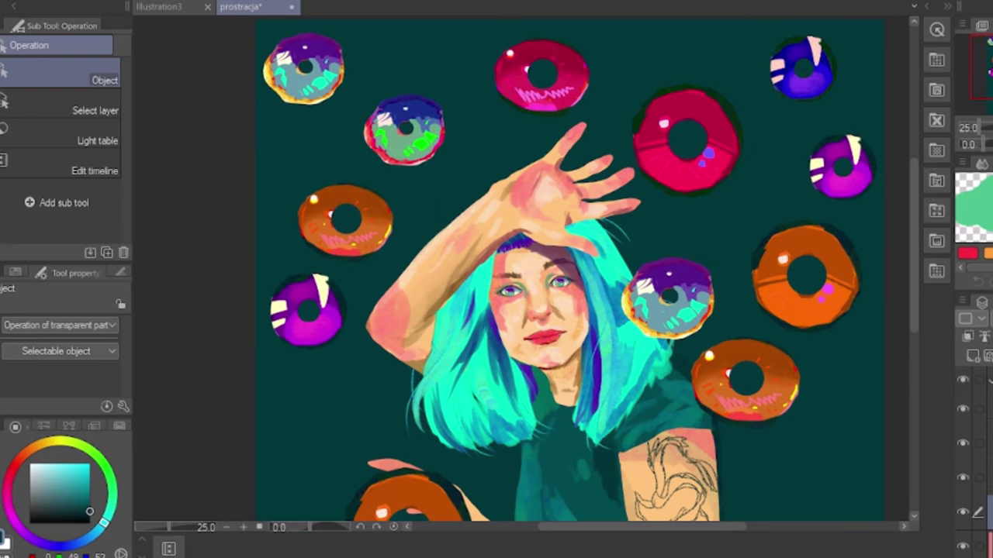
# Step: Scale down the second set of copied donuts and shift it into place around the head and raised hand
pyautogui.rightClick(989, 361)
pyautogui.press('Escape')
pyautogui.hotkey('ctrl', 't')
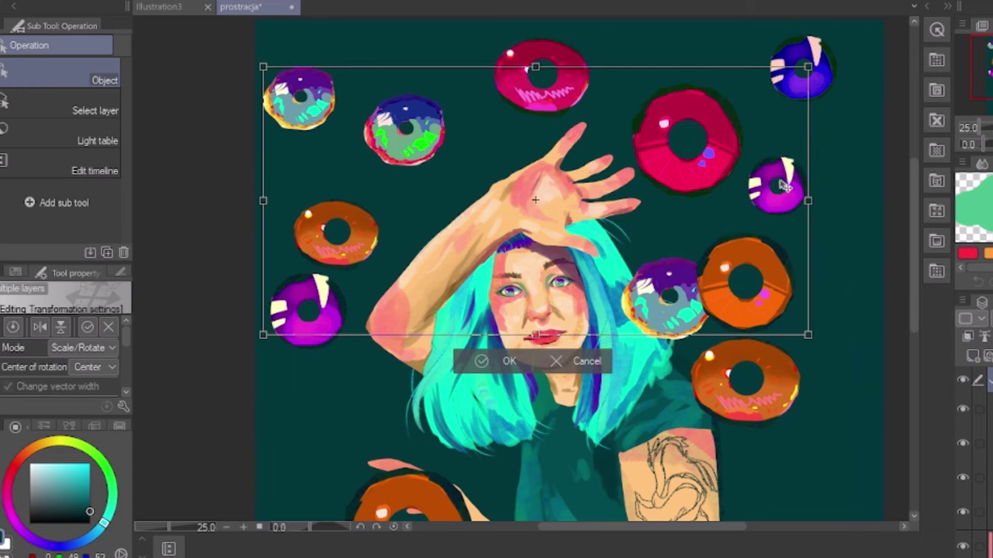
pyautogui.moveTo(782, 202); pyautogui.dragTo(789, 213)
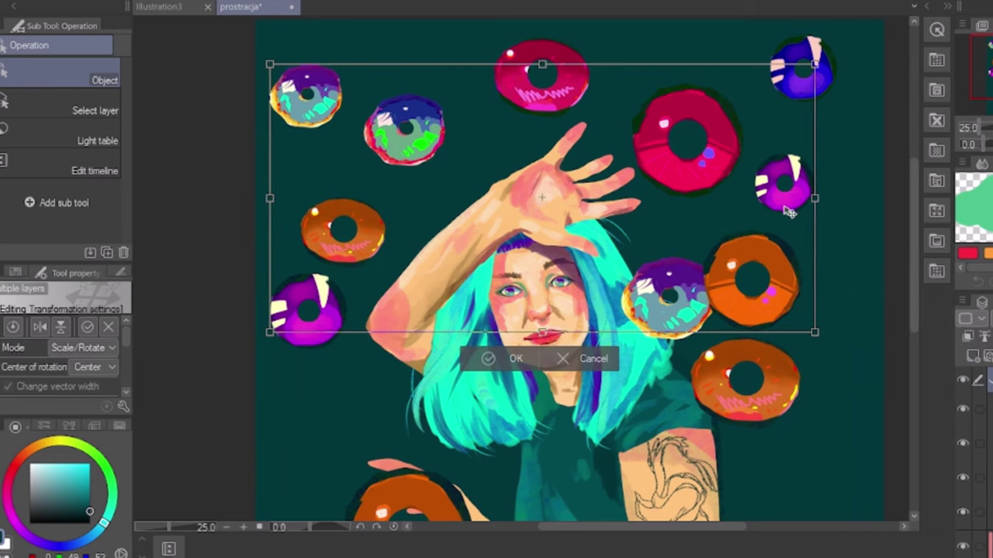
pyautogui.click(482, 359)
# Step: Add a clipped Hue/Saturation/Luminosity correction layer to the second donut set, shifting orange to magenta and purple to blue
pyautogui.rightClick(987, 380)
pyautogui.moveTo(914, 185)
pyautogui.click(722, 205)
pyautogui.moveTo(598, 154); pyautogui.dragTo(520, 152)
pyautogui.click(791, 130)
pyautogui.click(967, 336)
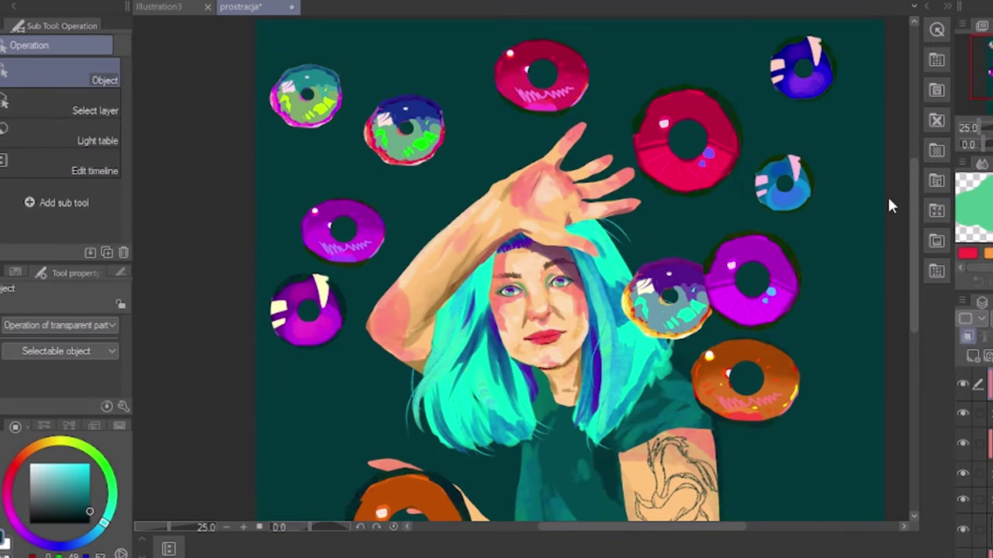
# Step: Duplicate the donut folder a third time, raise it in the layer order, and scatter its donuts above and beside the woman
pyautogui.moveTo(914, 197)
pyautogui.mouseDown()
pyautogui.moveTo(910, 228)
pyautogui.moveTo(909, 200)
pyautogui.mouseUp()
pyautogui.rightClick(987, 409)
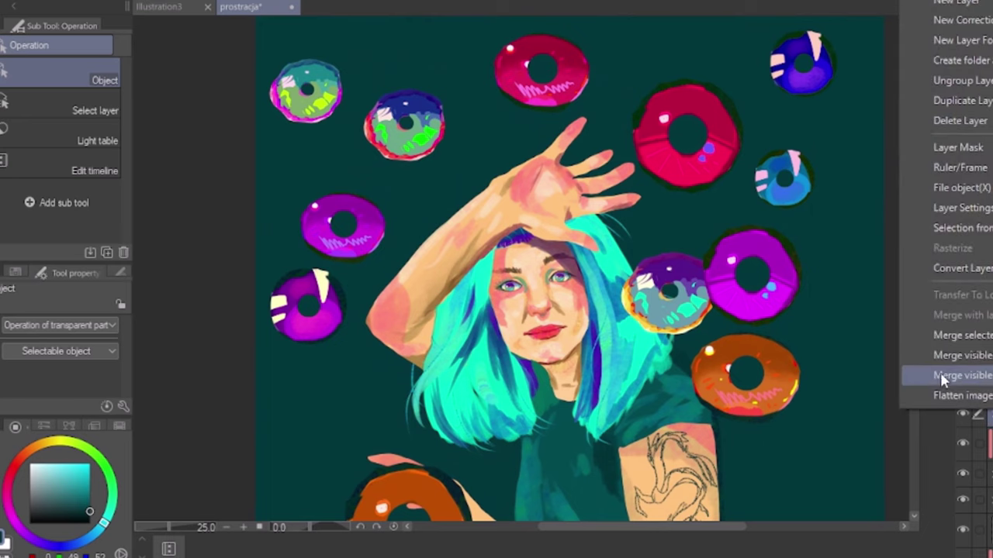
pyautogui.click(963, 108)
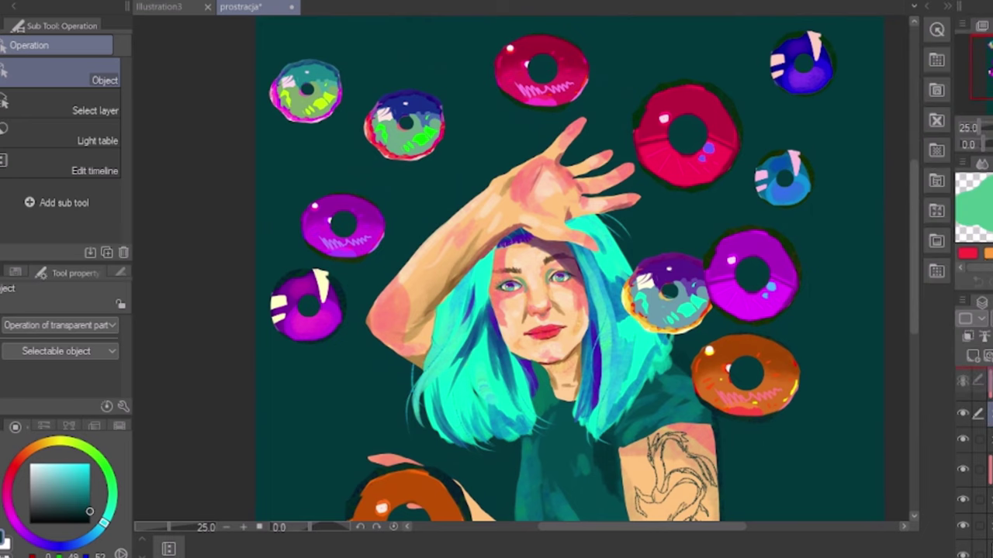
pyautogui.click(963, 525)
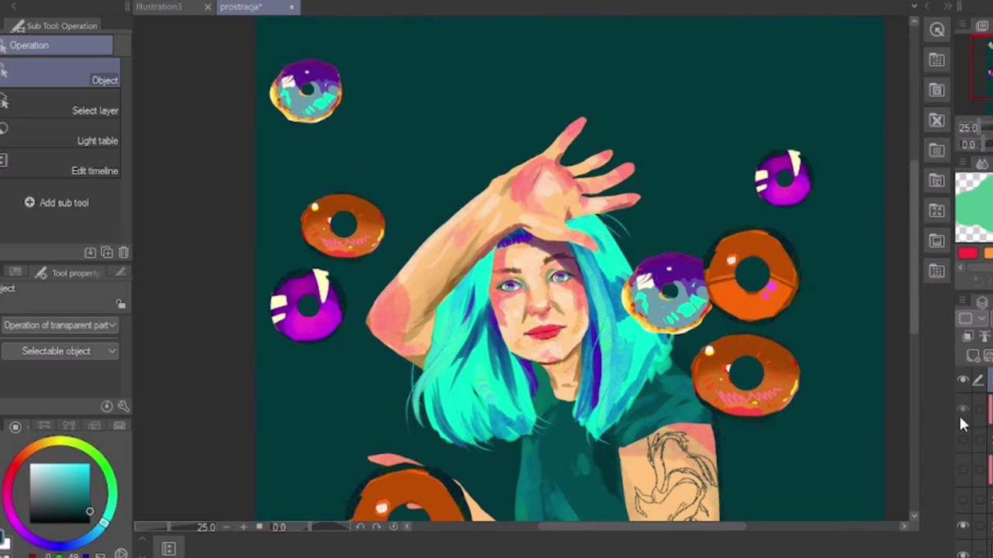
pyautogui.click(963, 498)
pyautogui.click(987, 409)
pyautogui.moveTo(307, 91); pyautogui.dragTo(840, 333)
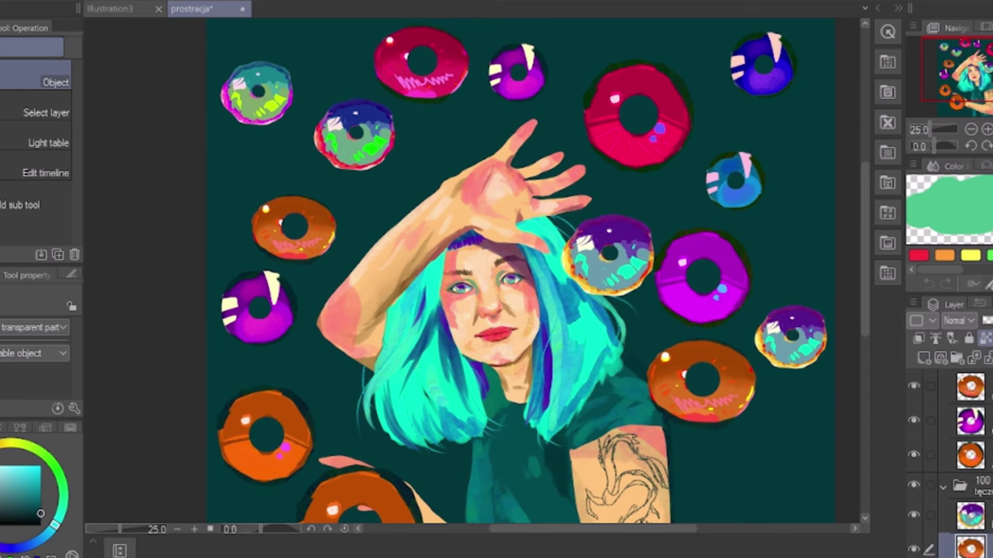
pyautogui.scroll(-3, 913, 373)
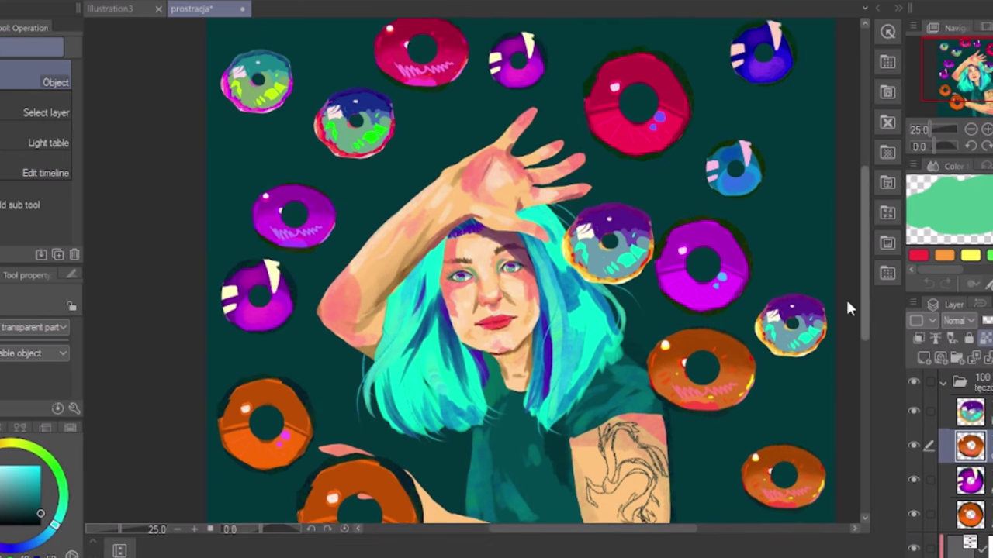
pyautogui.click(944, 382)
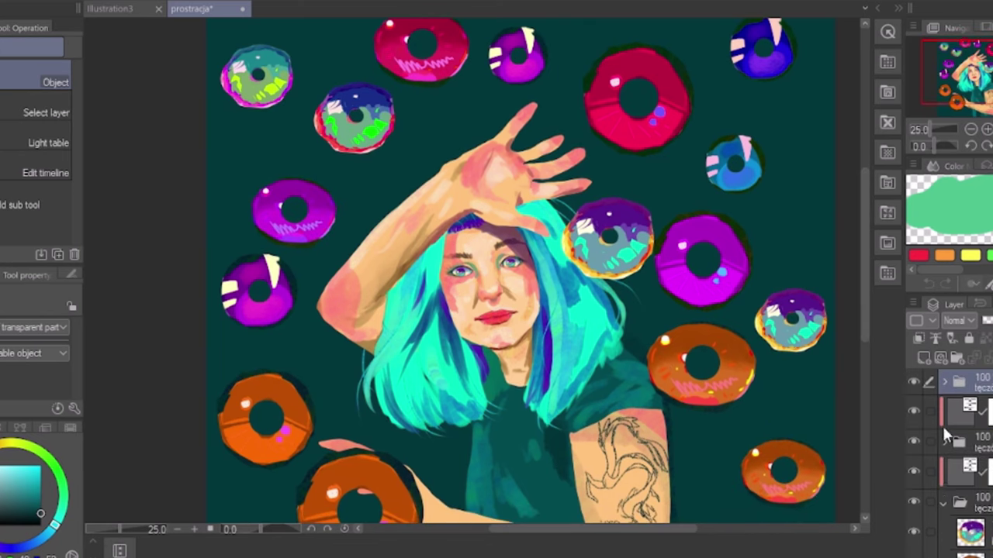
# Step: Add a clipped Hue/Saturation/Luminosity correction layer to the third donut set with hue -141, turning its orange donuts deep blue
pyautogui.rightClick(962, 479)
pyautogui.moveTo(849, 180)
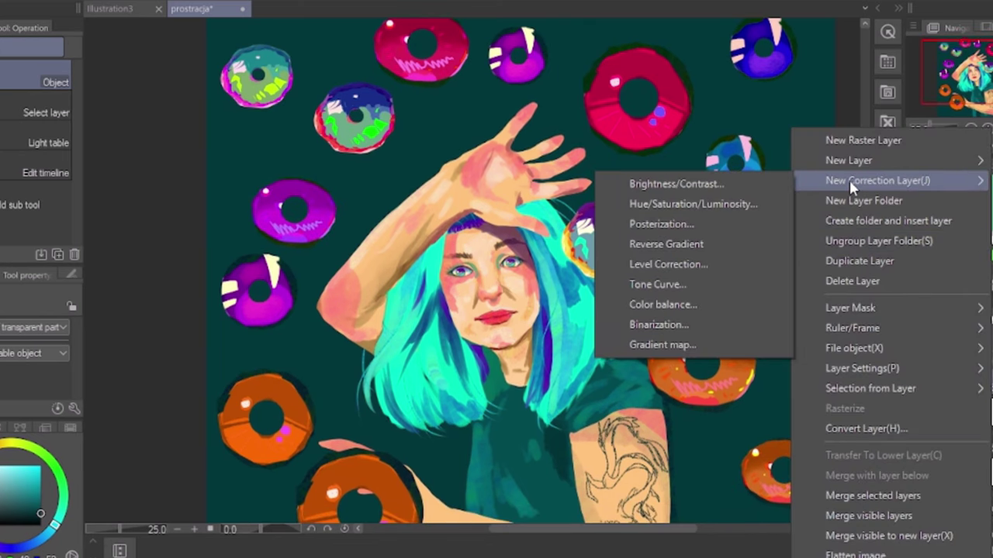
pyautogui.click(686, 338)
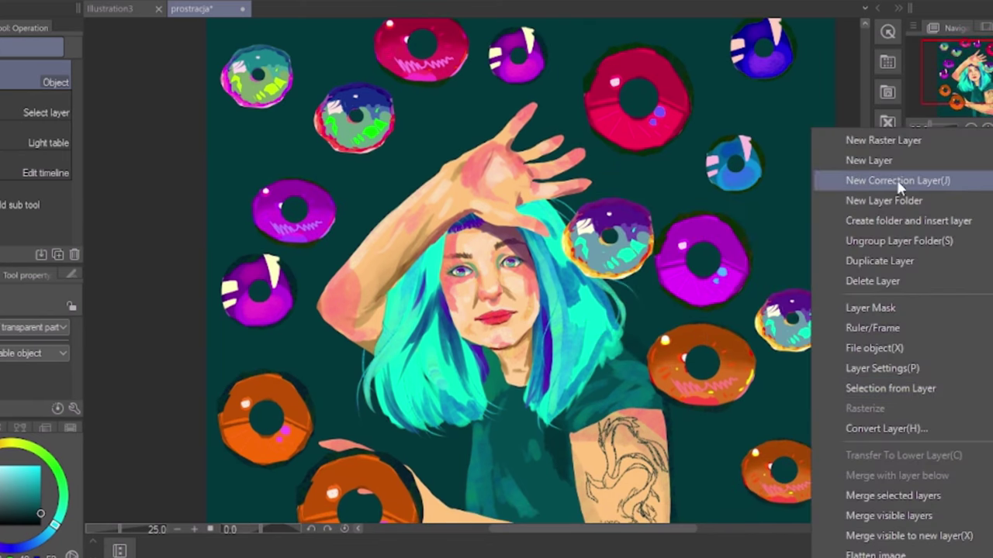
pyautogui.click(686, 169)
pyautogui.moveTo(549, 159); pyautogui.dragTo(419, 159)
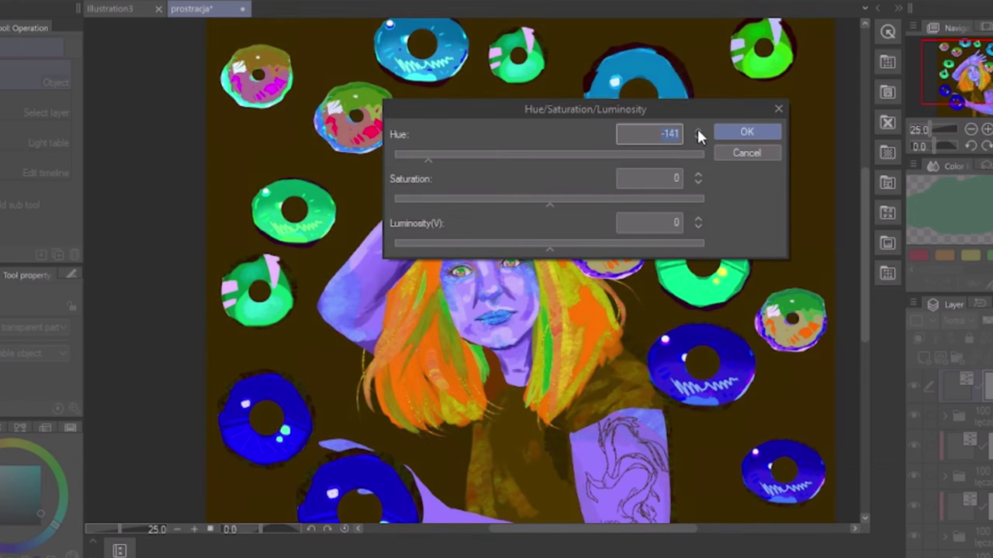
pyautogui.click(746, 132)
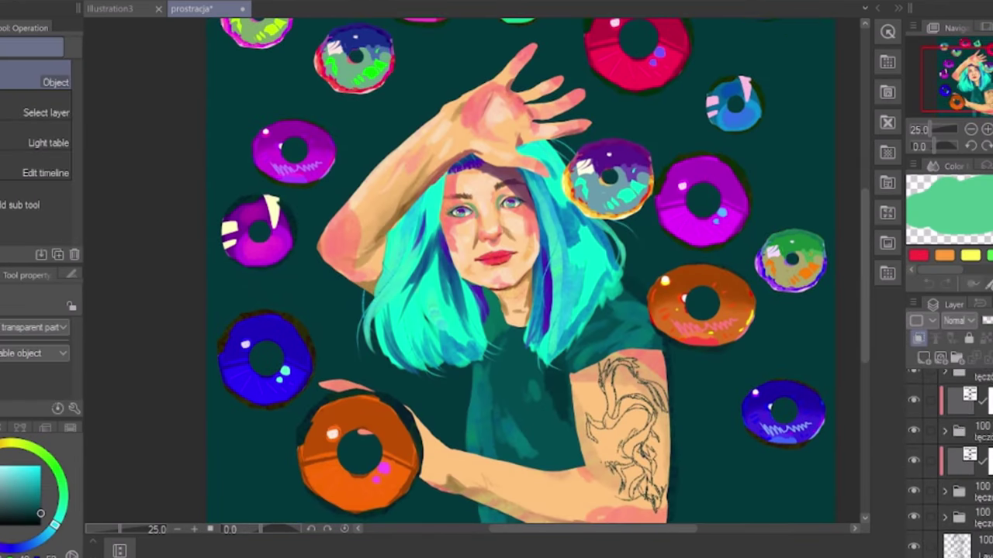
pyautogui.click(954, 373)
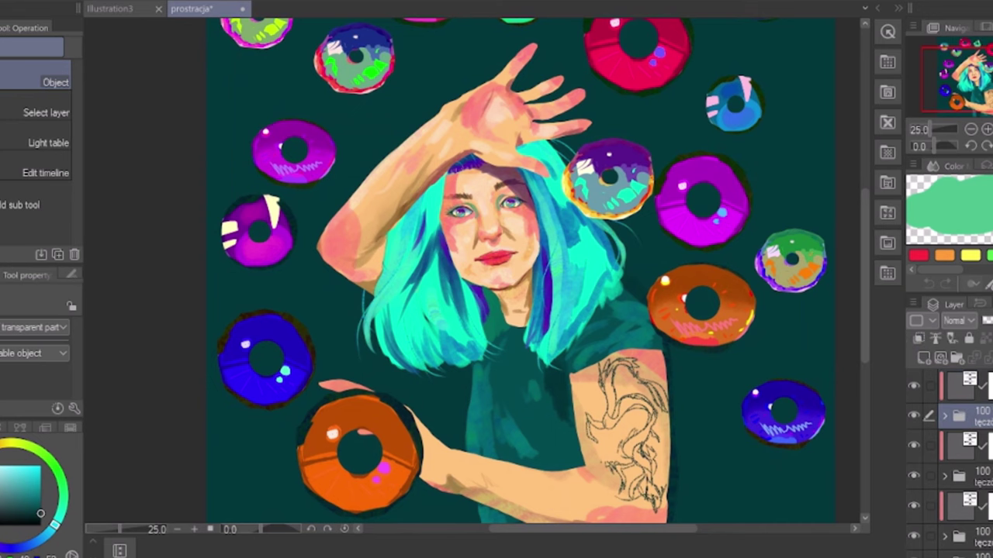
pyautogui.rightClick(962, 412)
pyautogui.click(915, 101)
pyautogui.moveTo(966, 416); pyautogui.dragTo(966, 374)
pyautogui.moveTo(863, 323); pyautogui.dragTo(861, 286)
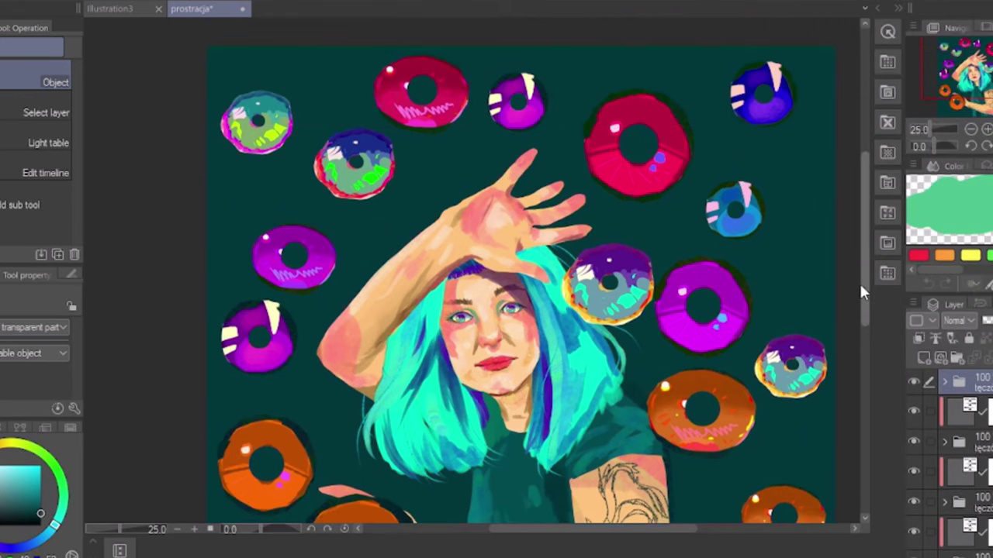
pyautogui.click(945, 382)
pyautogui.scroll(-4, 794, 330)
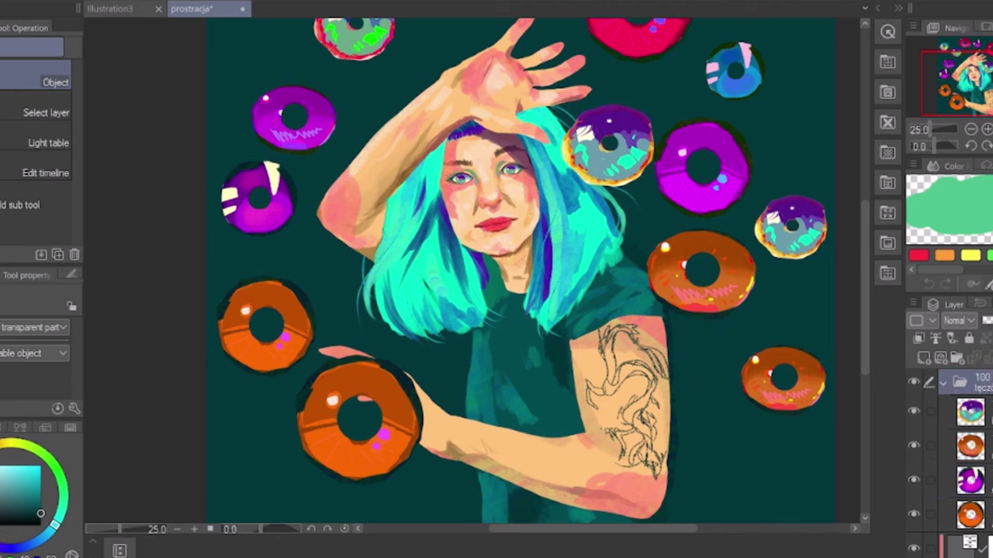
pyautogui.click(918, 338)
# Step: Scale down the third donut set slightly so its donuts sit closer around the woman
pyautogui.click(945, 416)
pyautogui.click(970, 416)
pyautogui.hotkey('ctrl', 't')
pyautogui.moveTo(827, 415); pyautogui.dragTo(792, 389)
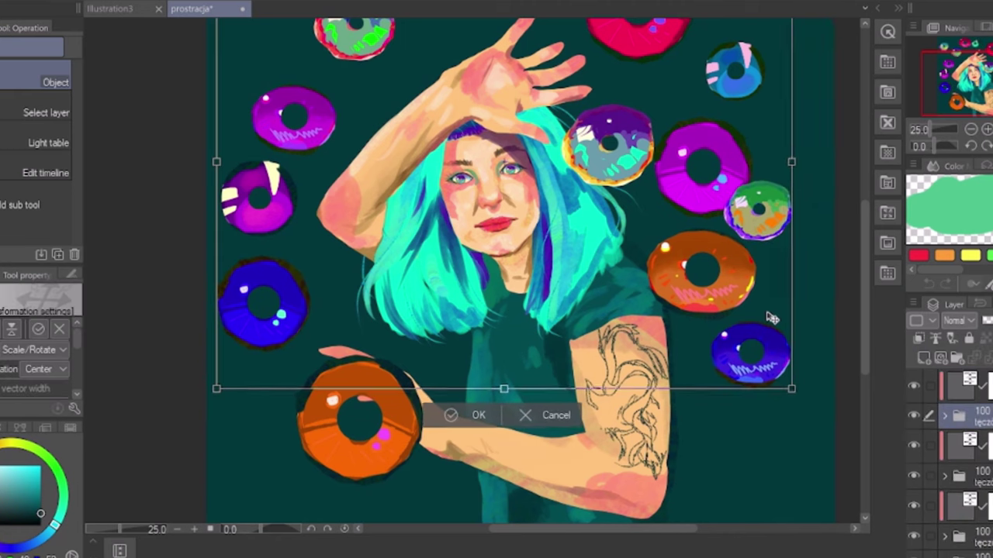
pyautogui.scroll(3, 772, 318)
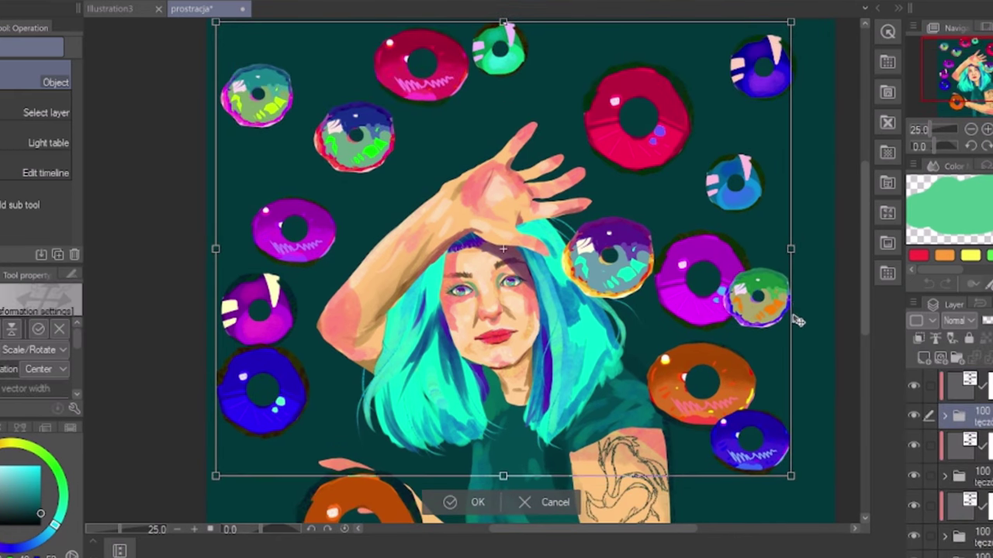
pyautogui.click(464, 504)
# Step: Duplicate the third donut folder and raise the copy above all the hue correction layers
pyautogui.moveTo(864, 310); pyautogui.dragTo(864, 300)
pyautogui.click(969, 129)
pyautogui.moveTo(931, 130); pyautogui.dragTo(931, 129)
pyautogui.moveTo(864, 214); pyautogui.dragTo(862, 230)
pyautogui.moveTo(931, 130); pyautogui.dragTo(928, 130)
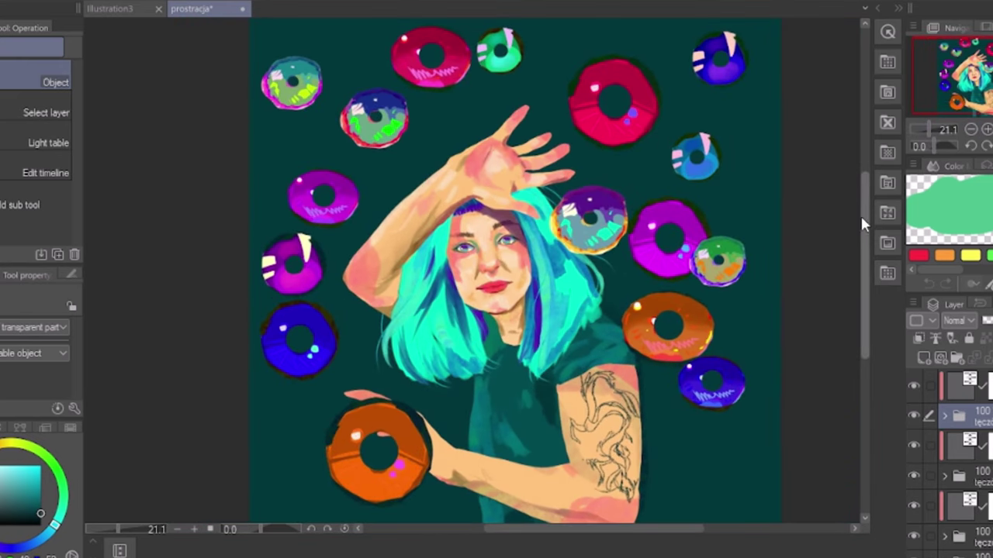
pyautogui.moveTo(861, 217); pyautogui.dragTo(872, 228)
pyautogui.rightClick(987, 414)
pyautogui.click(926, 108)
pyautogui.moveTo(988, 416); pyautogui.dragTo(990, 375)
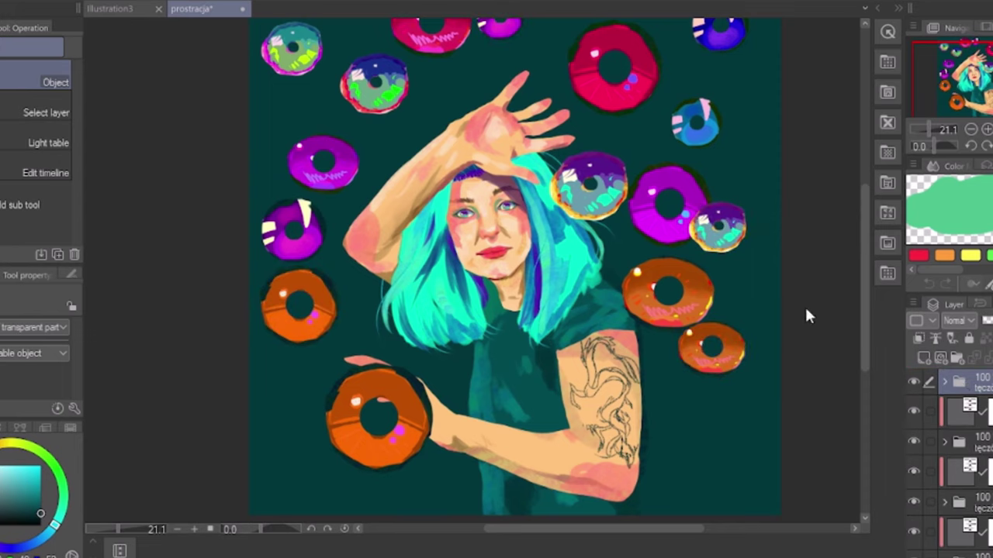
pyautogui.click(913, 381)
pyautogui.click(913, 381)
# Step: Spread the newly copied donuts across the lower background, beside the held donut, below the tattooed arm and in the lower corner
pyautogui.moveTo(501, 25); pyautogui.dragTo(339, 435)
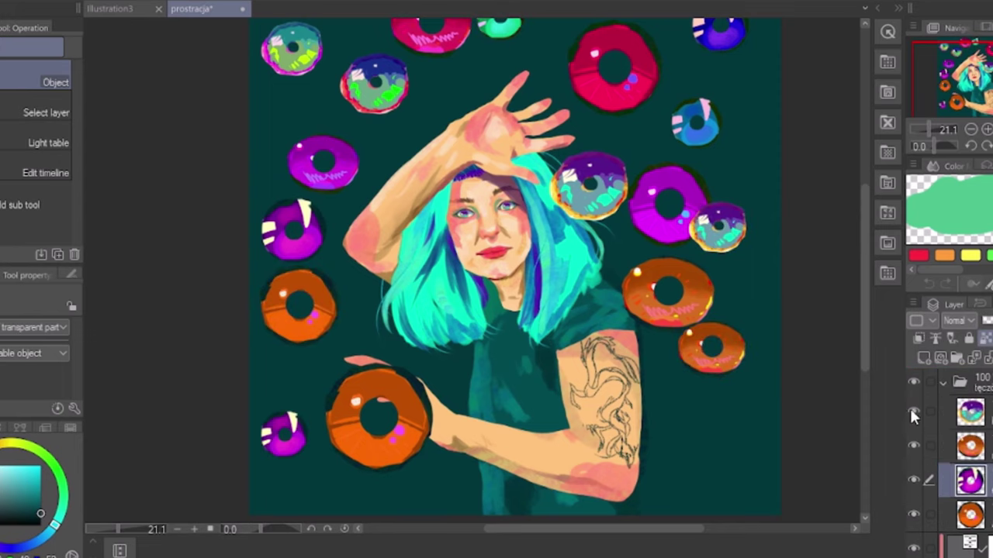
pyautogui.moveTo(733, 247); pyautogui.dragTo(708, 429)
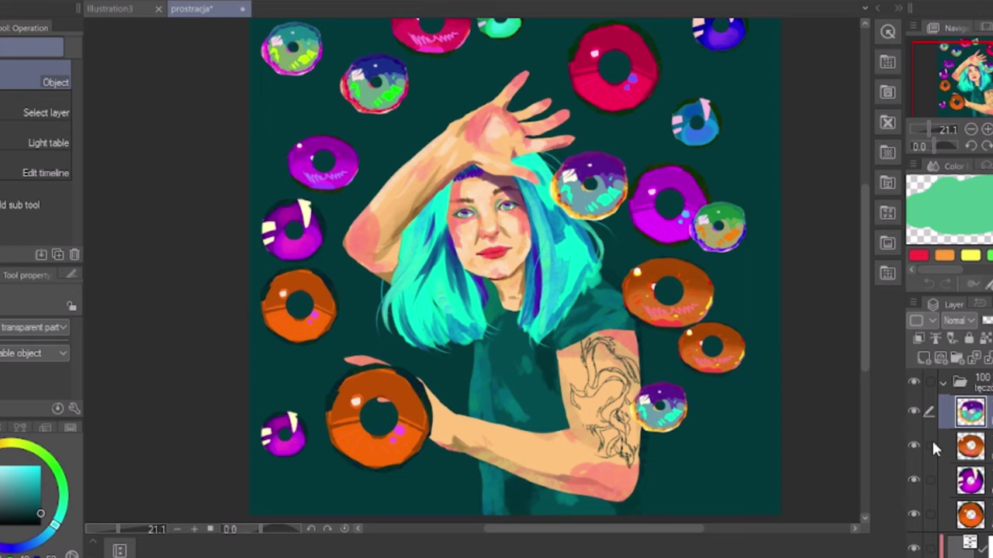
pyautogui.moveTo(733, 351); pyautogui.dragTo(755, 437)
pyautogui.click(913, 514)
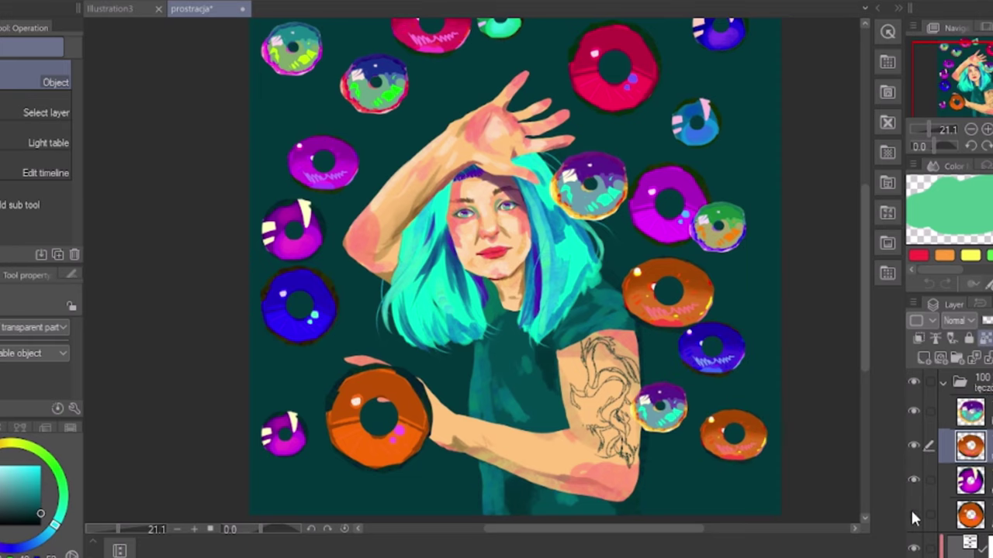
pyautogui.click(913, 514)
pyautogui.moveTo(332, 319); pyautogui.dragTo(502, 509)
pyautogui.moveTo(864, 332); pyautogui.dragTo(864, 353)
pyautogui.moveTo(470, 435); pyautogui.dragTo(711, 454)
pyautogui.hotkey('ctrl', 'z')
pyautogui.scroll(4, 940, 382)
pyautogui.click(944, 385)
# Step: Add a clipped Hue/Saturation/Luminosity correction layer to the lower donuts, shifting orange to sky blue and purple to green
pyautogui.rightClick(971, 384)
pyautogui.moveTo(892, 181)
pyautogui.click(701, 202)
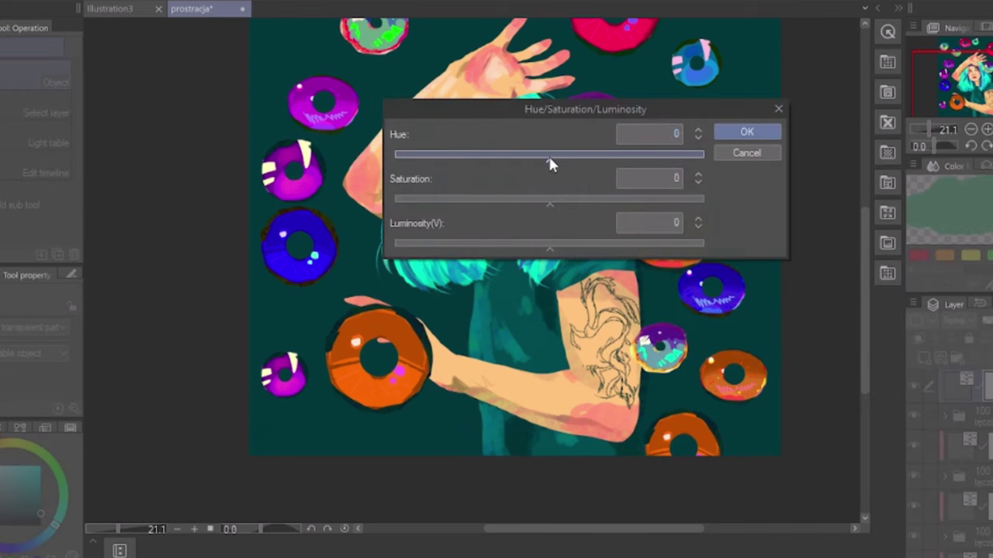
pyautogui.moveTo(546, 158); pyautogui.dragTo(441, 164)
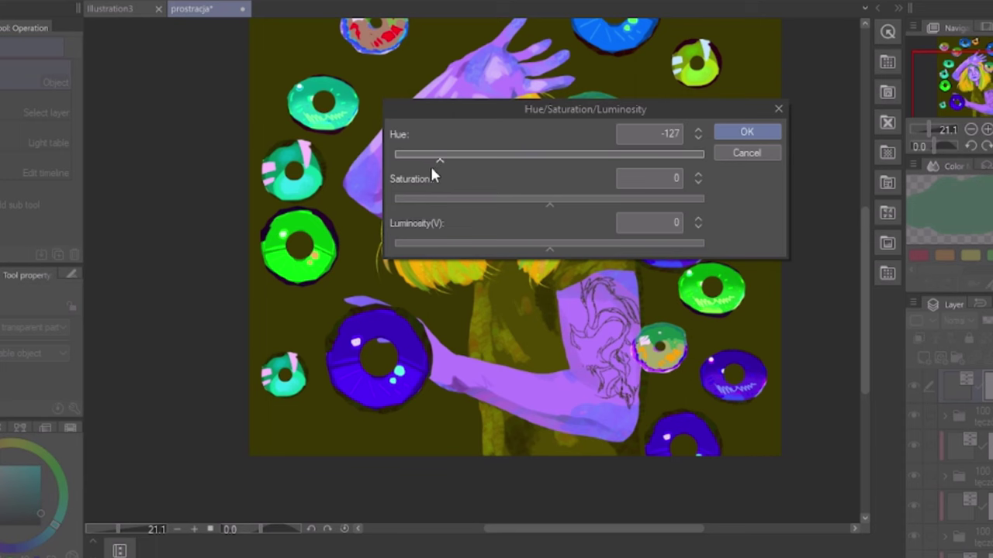
pyautogui.moveTo(432, 167); pyautogui.dragTo(390, 153)
pyautogui.click(747, 132)
pyautogui.click(920, 339)
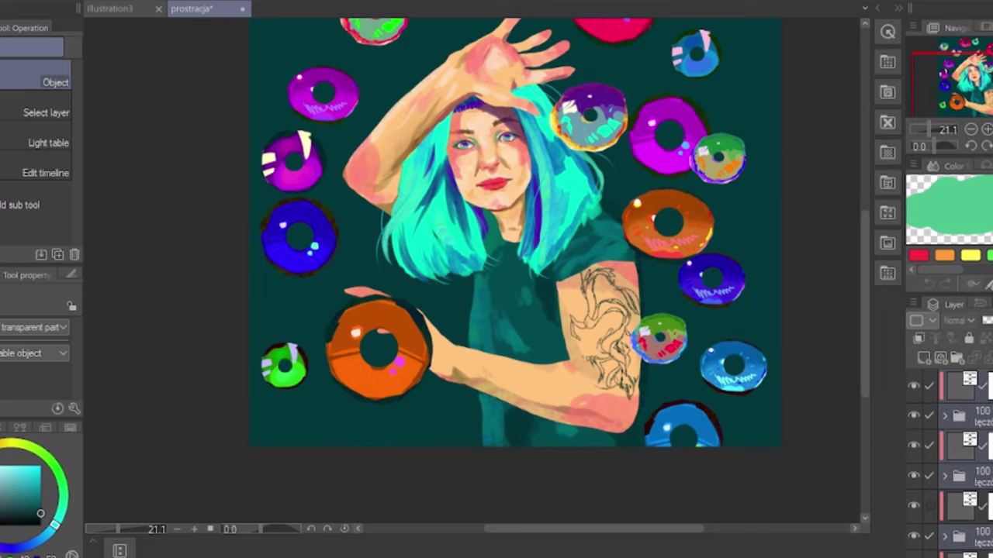
# Step: Select all the donut folders with their correction layers and group them into one new folder
pyautogui.scroll(-5, 962, 466)
pyautogui.scroll(5, 962, 465)
pyautogui.rightClick(972, 408)
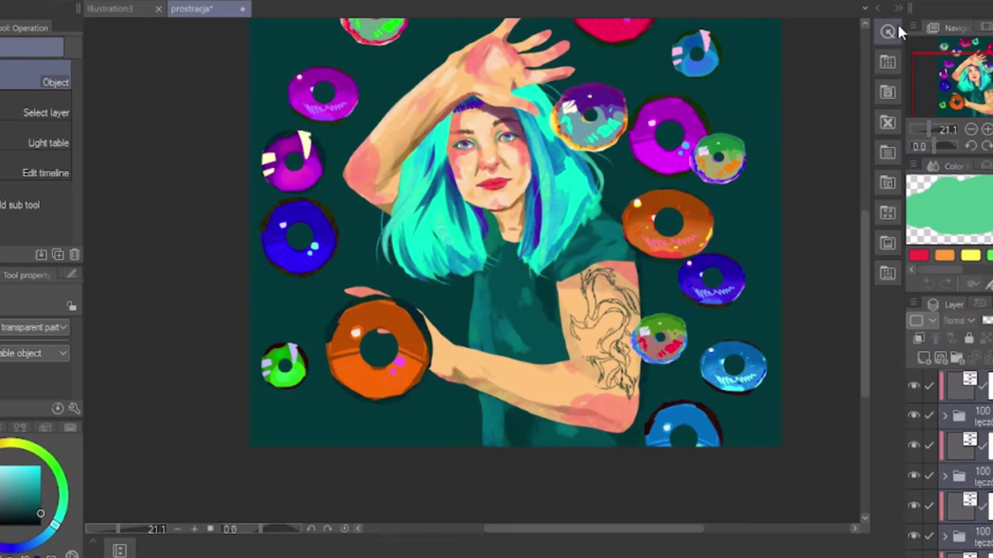
pyautogui.rightClick(971, 388)
pyautogui.click(954, 220)
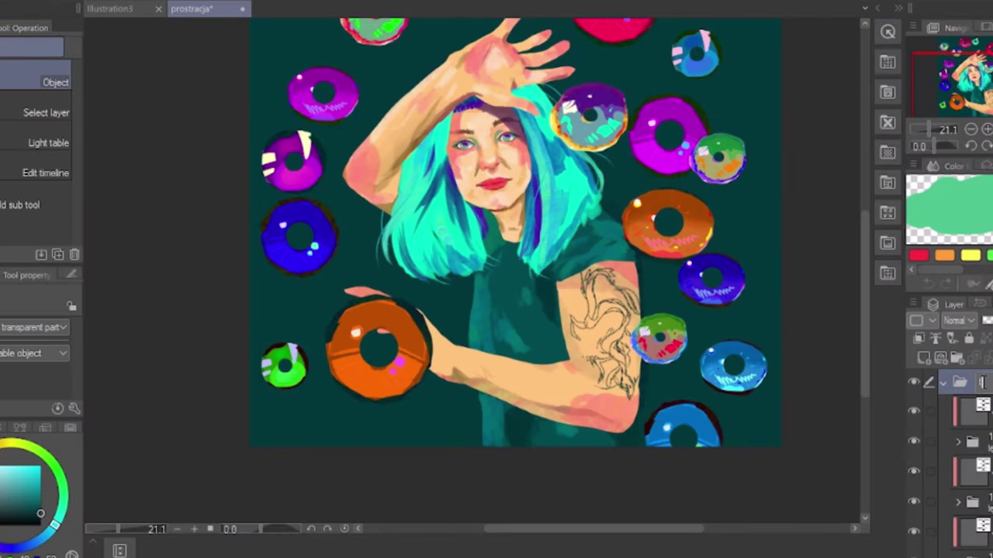
pyautogui.click(944, 383)
# Step: Duplicate the combined donut folder and flip the copy horizontally
pyautogui.rightClick(966, 382)
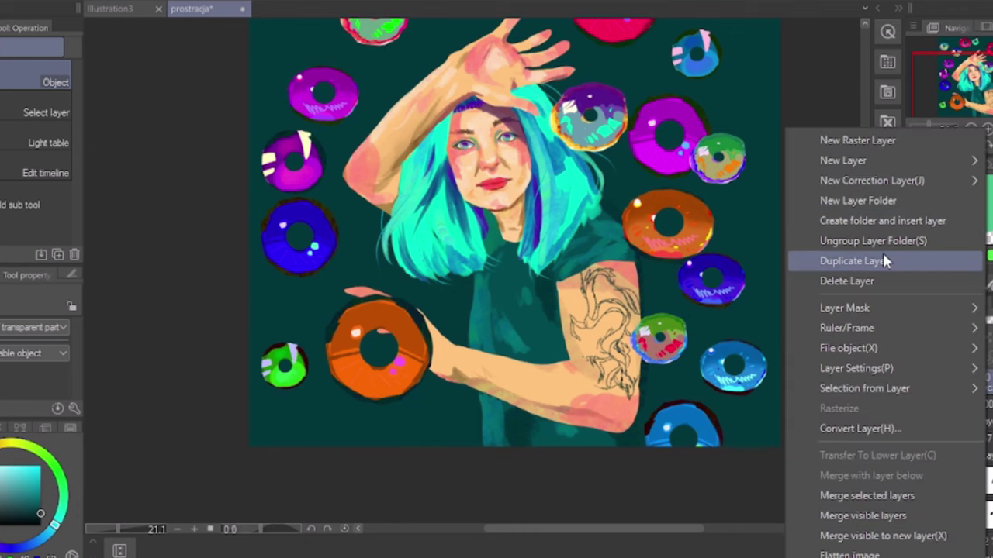
pyautogui.click(882, 257)
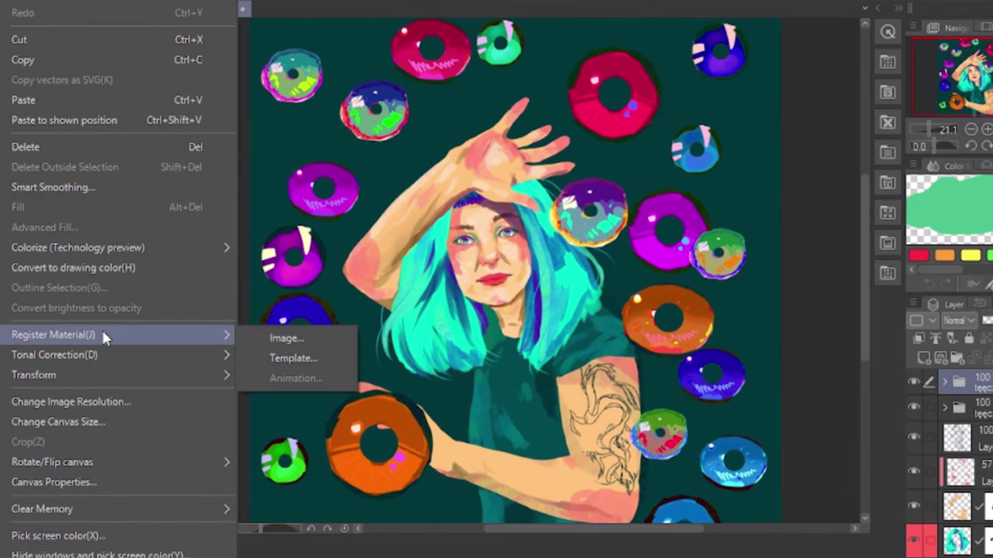
pyautogui.moveTo(86, 375)
pyautogui.click(343, 167)
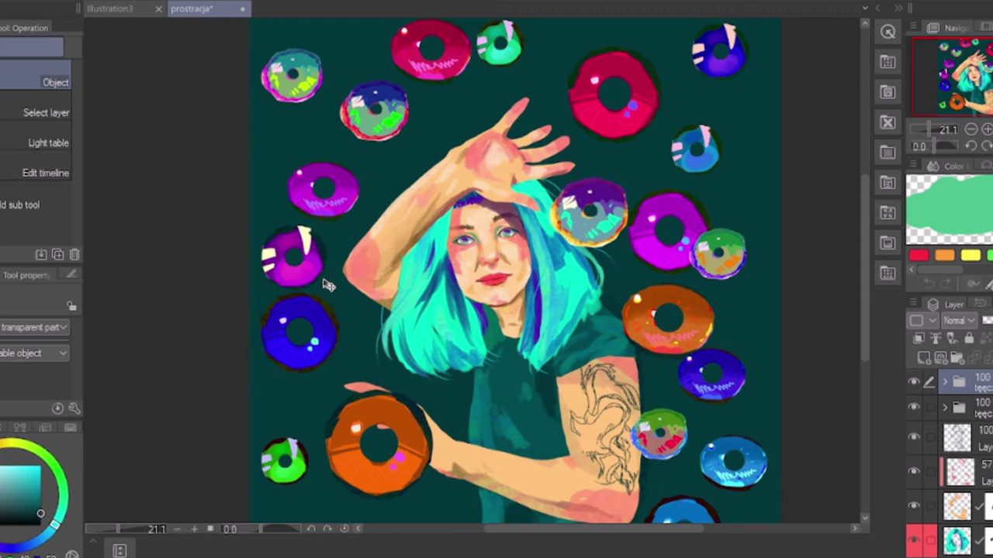
pyautogui.click(467, 512)
# Step: Enlarge the mirrored donut set past the canvas edges and place its folder behind the woman, just above the background
pyautogui.hotkey('ctrl', 't')
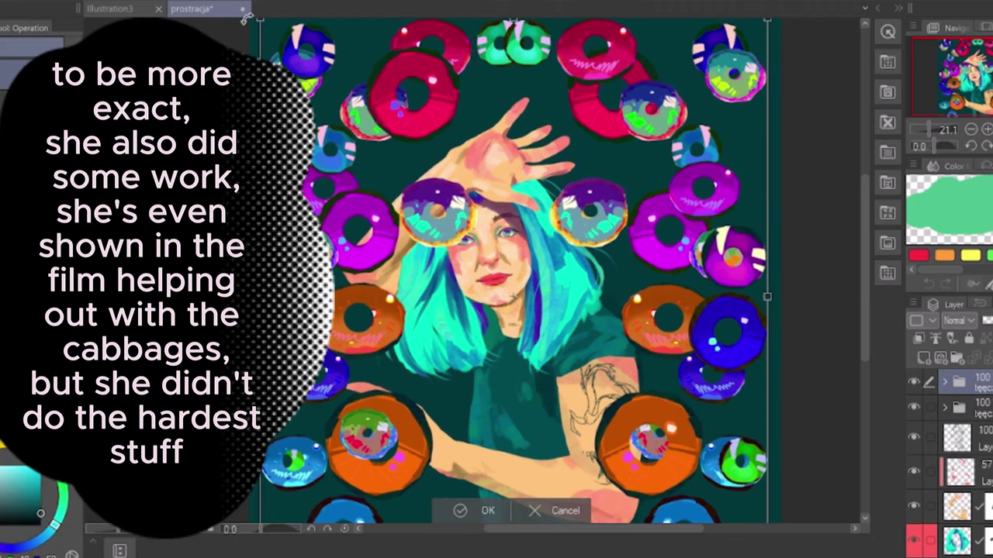
pyautogui.moveTo(260, 18); pyautogui.dragTo(242, 0)
pyautogui.moveTo(767, 287); pyautogui.dragTo(787, 284)
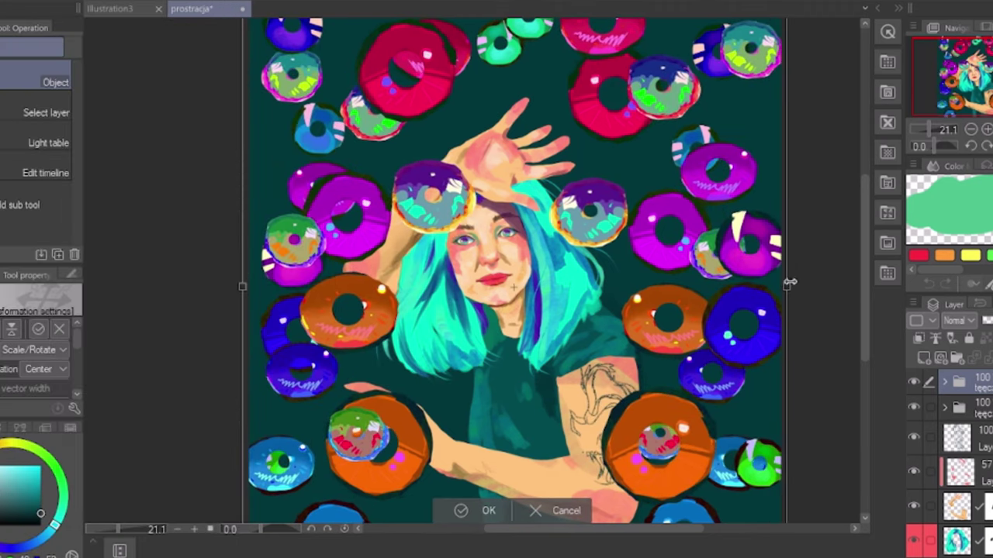
pyautogui.scroll(1, 836, 276)
pyautogui.scroll(-2, 836, 276)
pyautogui.click(463, 513)
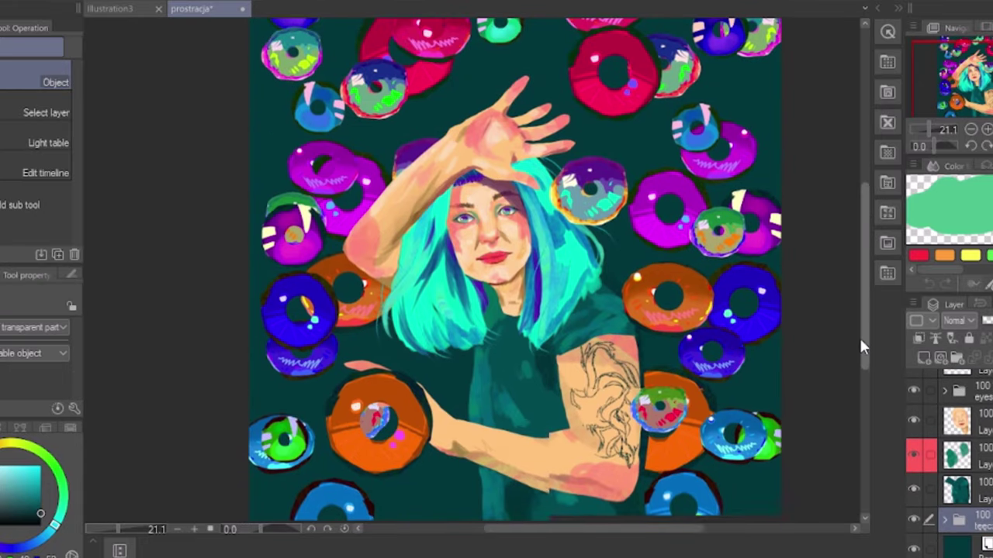
# Step: Add a clipped Hue/Saturation/Luminosity correction layer with hue 40 to the mirrored donut set
pyautogui.moveTo(858, 336); pyautogui.dragTo(859, 316)
pyautogui.rightClick(977, 520)
pyautogui.moveTo(940, 124)
pyautogui.click(762, 149)
pyautogui.moveTo(550, 156); pyautogui.dragTo(584, 153)
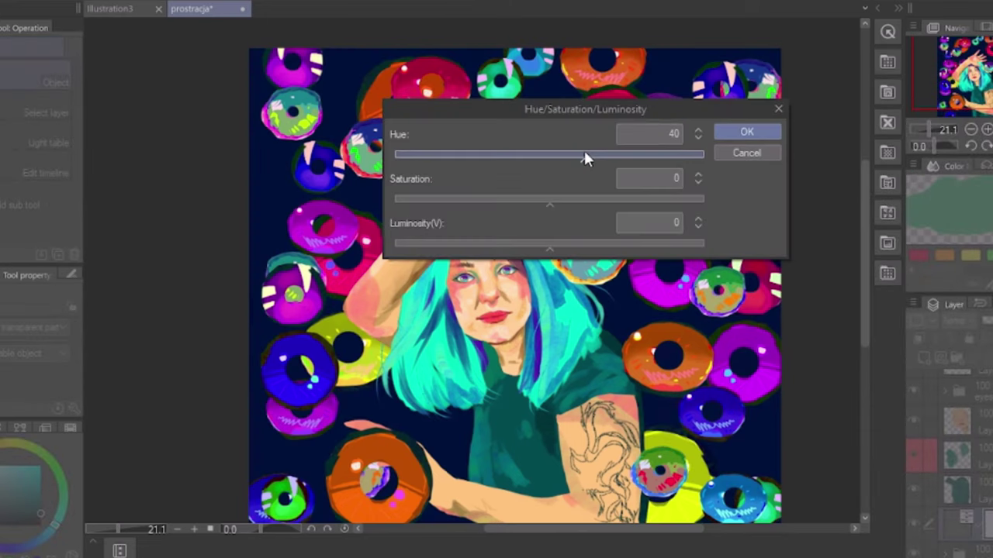
pyautogui.click(746, 133)
pyautogui.moveTo(864, 278); pyautogui.dragTo(864, 310)
pyautogui.click(923, 335)
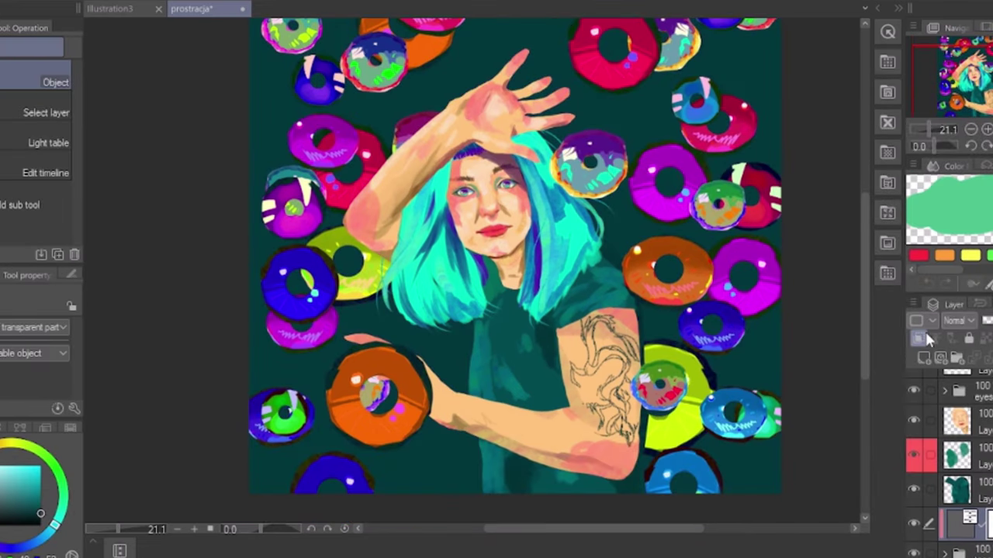
# Step: Put a copy of one donut-row folder from the mirrored set above that set's Hue/Saturation/Luminosity correction layer
pyautogui.moveTo(863, 281); pyautogui.dragTo(862, 254)
pyautogui.moveTo(864, 305); pyautogui.dragTo(864, 332)
pyautogui.click(965, 551)
pyautogui.click(945, 520)
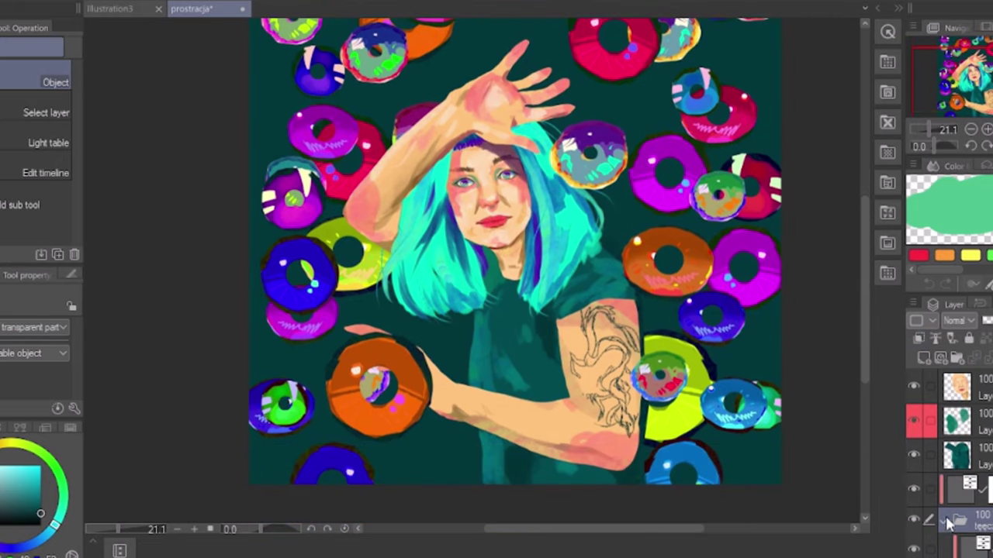
pyautogui.scroll(-3, 947, 524)
pyautogui.moveTo(976, 412); pyautogui.dragTo(975, 404)
pyautogui.scroll(2, 965, 458)
pyautogui.moveTo(975, 474); pyautogui.dragTo(974, 426)
pyautogui.click(945, 498)
# Step: Rotate the copied donut row into a diagonal behind the woman, shrink it slightly and apply the transformation
pyautogui.hotkey('ctrl', 't')
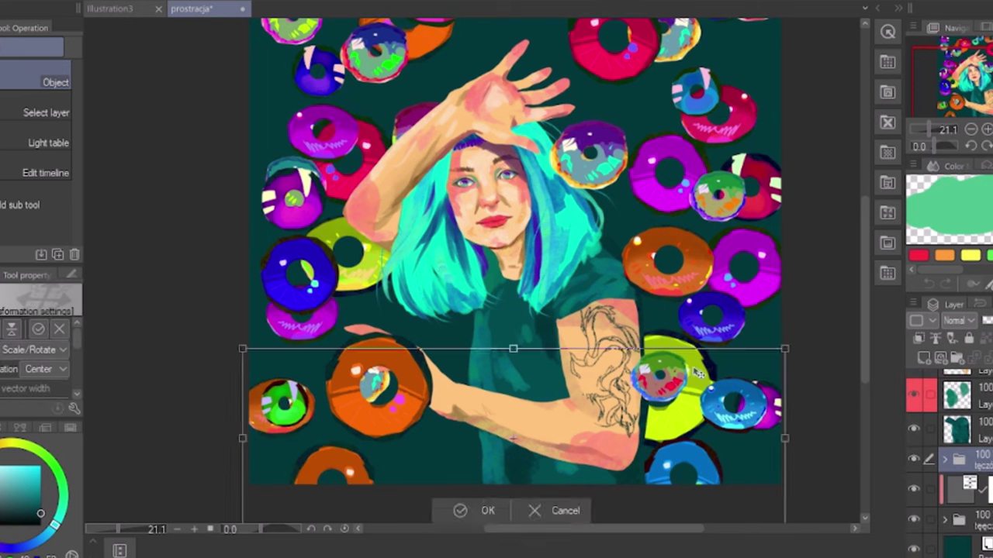
pyautogui.moveTo(535, 162); pyautogui.dragTo(545, 144)
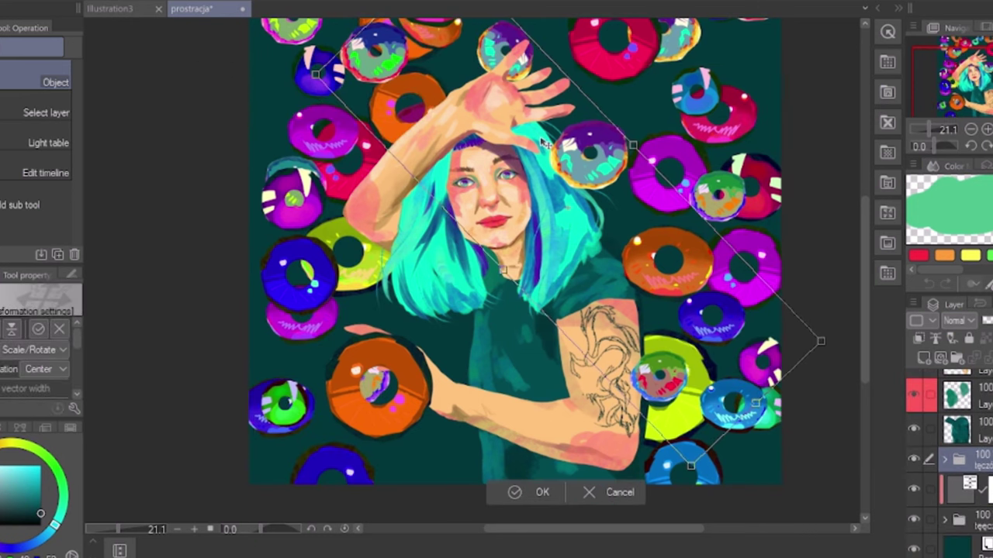
pyautogui.moveTo(819, 339); pyautogui.dragTo(748, 326)
pyautogui.moveTo(864, 294); pyautogui.dragTo(854, 270)
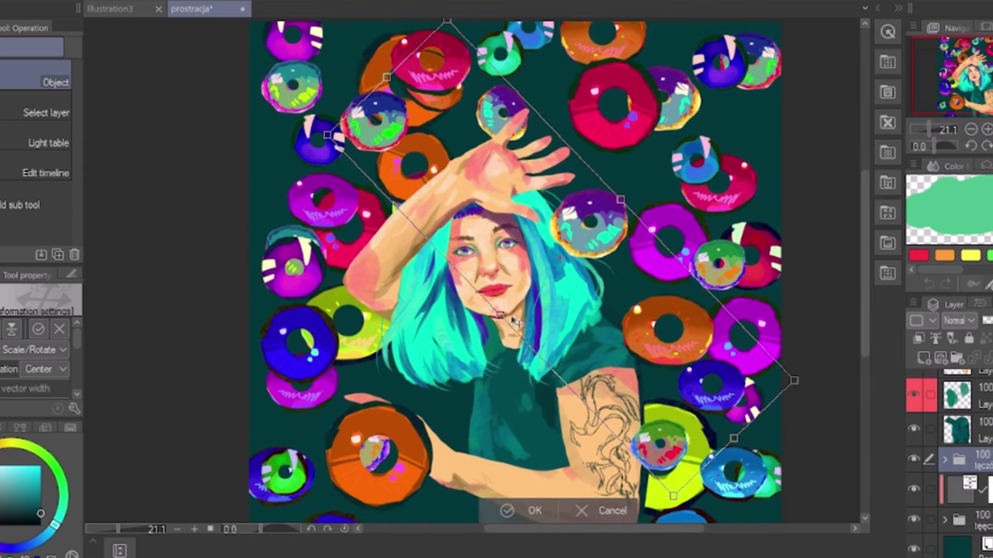
pyautogui.click(492, 514)
# Step: Open the top donut folder and compare the donuts with its first correction layer hidden and shown
pyautogui.scroll(2, 948, 411)
pyautogui.click(944, 382)
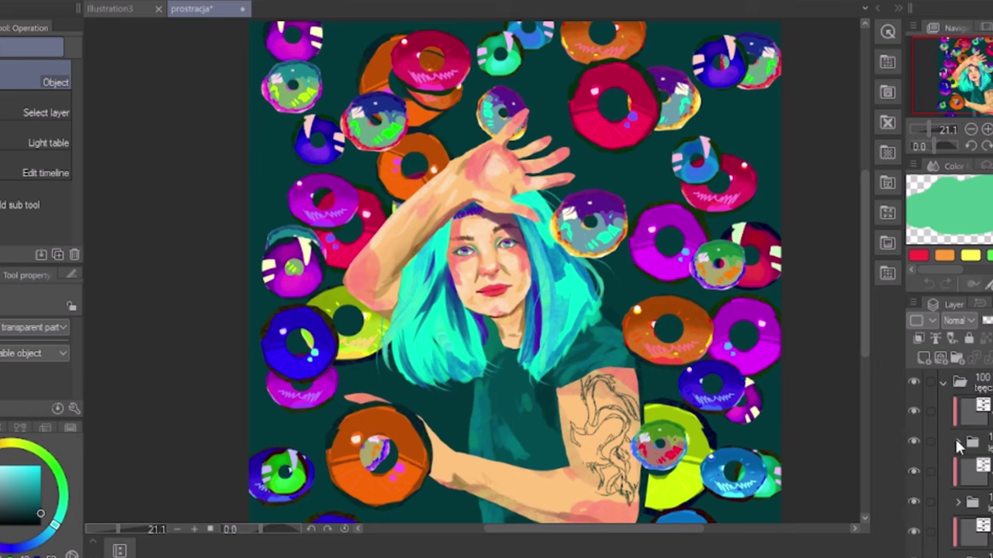
pyautogui.scroll(-2, 948, 458)
pyautogui.scroll(1, 948, 457)
pyautogui.click(914, 401)
pyautogui.click(915, 401)
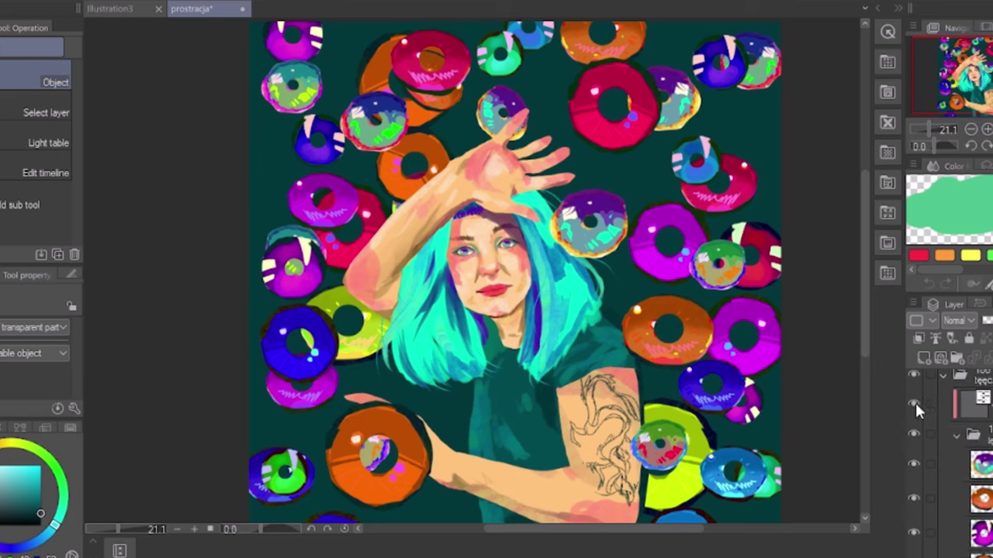
pyautogui.click(916, 403)
pyautogui.click(915, 402)
# Step: Duplicate the blue donut's layer and move the copy to the canvas's lower edge, below the woman's forearm
pyautogui.scroll(-2, 915, 400)
pyautogui.rightClick(980, 491)
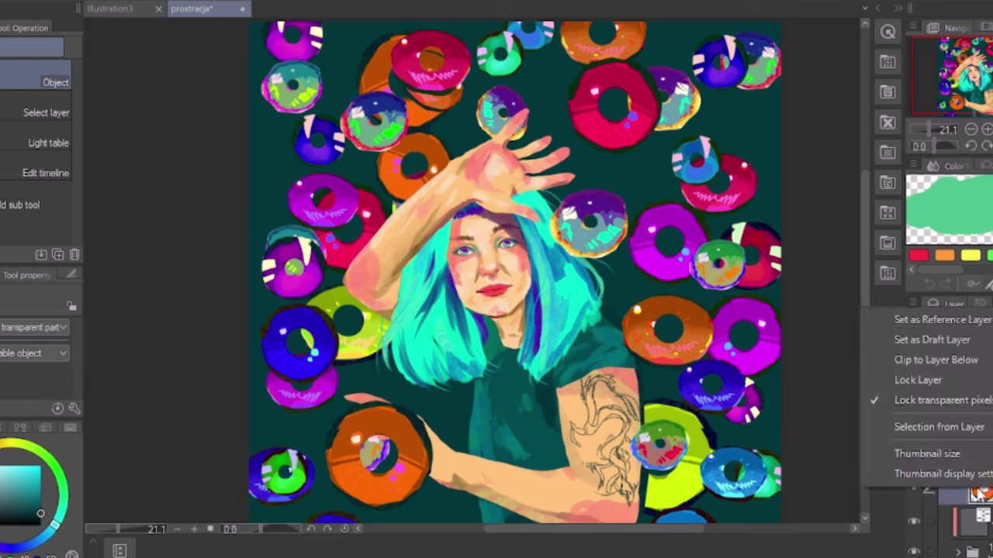
pyautogui.rightClick(982, 498)
pyautogui.click(917, 189)
pyautogui.hotkey('ctrl', 't')
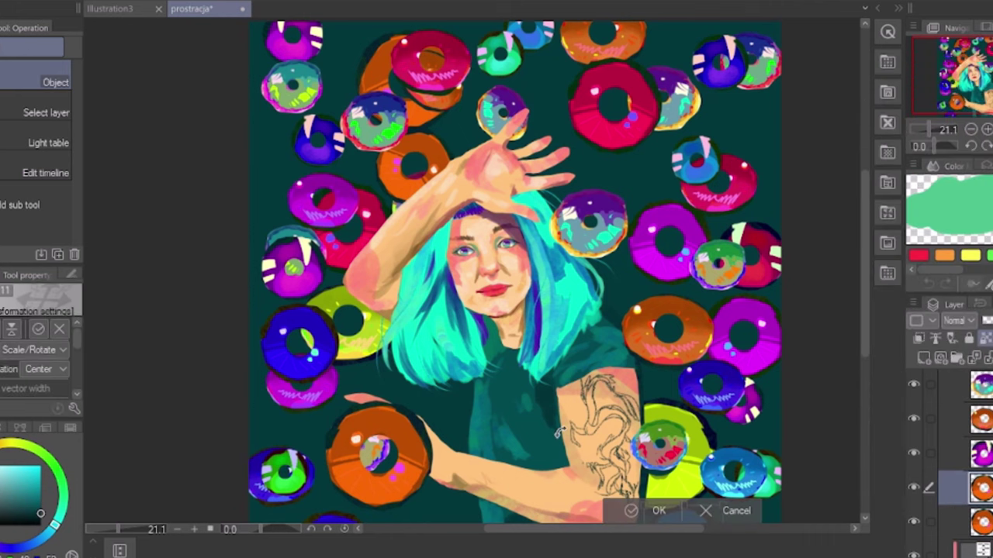
pyautogui.scroll(-3, 702, 407)
pyautogui.moveTo(706, 409); pyautogui.dragTo(466, 411)
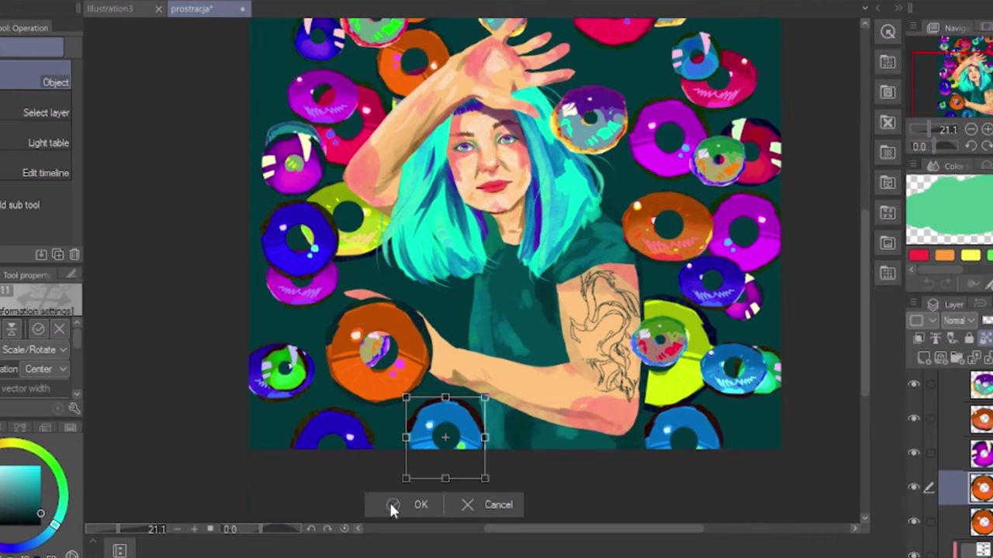
pyautogui.click(392, 508)
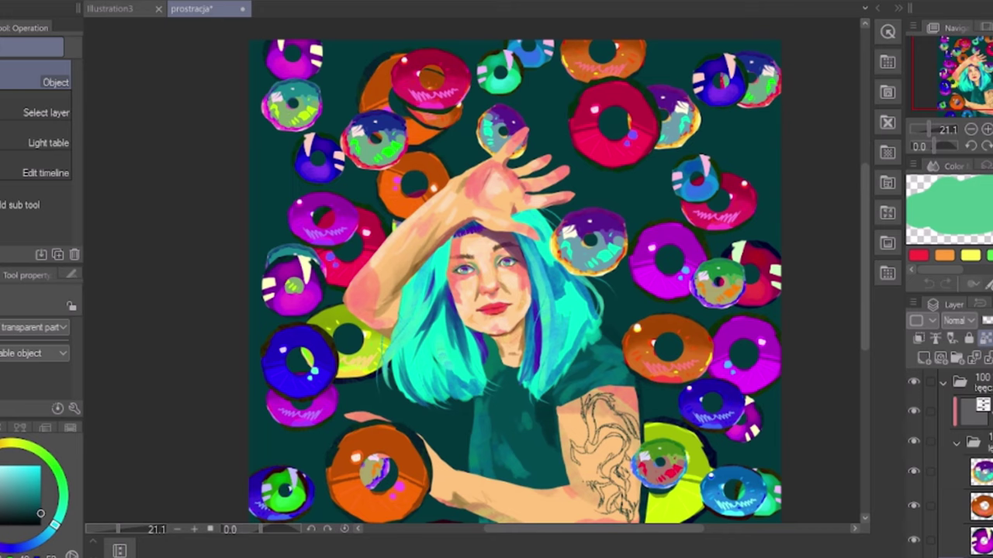
# Step: Mark the top donut folder, the two lower donut folders and their correction layer with the salmon palette colour
pyautogui.click(948, 384)
pyautogui.click(921, 321)
pyautogui.click(921, 373)
pyautogui.scroll(-5, 958, 458)
pyautogui.click(963, 460)
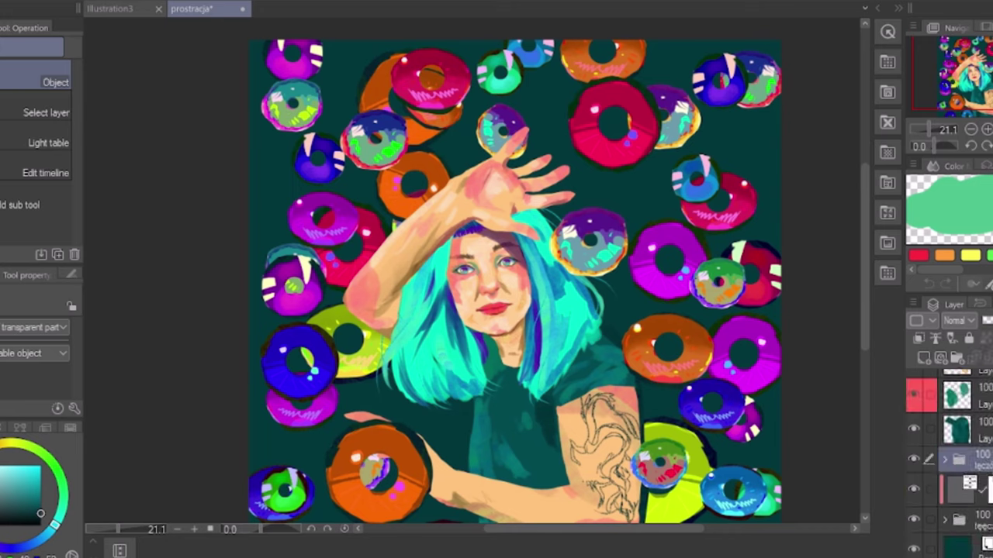
pyautogui.keyDown('shift'); pyautogui.click(963, 520); pyautogui.keyUp('shift')
pyautogui.click(919, 338)
pyautogui.click(919, 339)
pyautogui.click(920, 321)
pyautogui.click(923, 376)
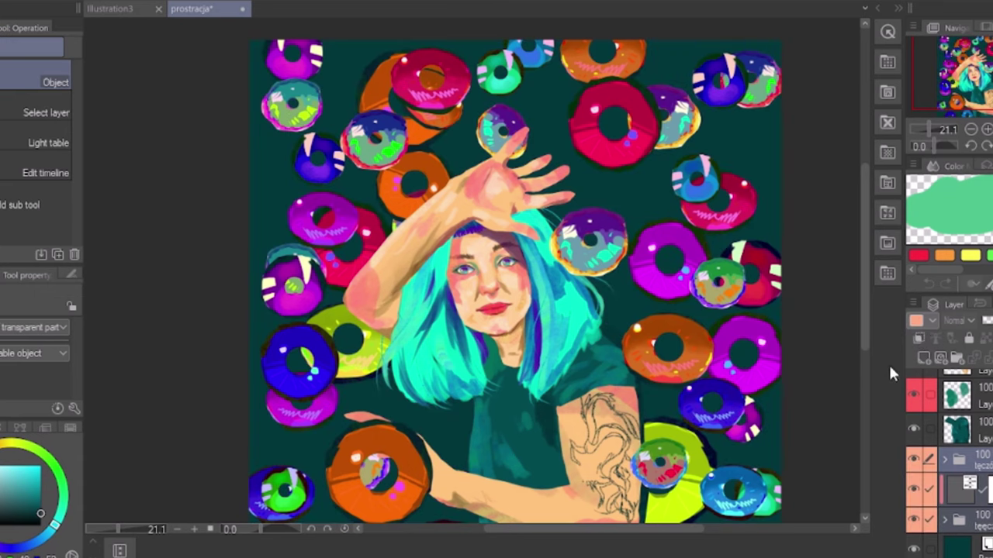
pyautogui.scroll(5, 950, 450)
pyautogui.rightClick(948, 384)
pyautogui.moveTo(905, 180)
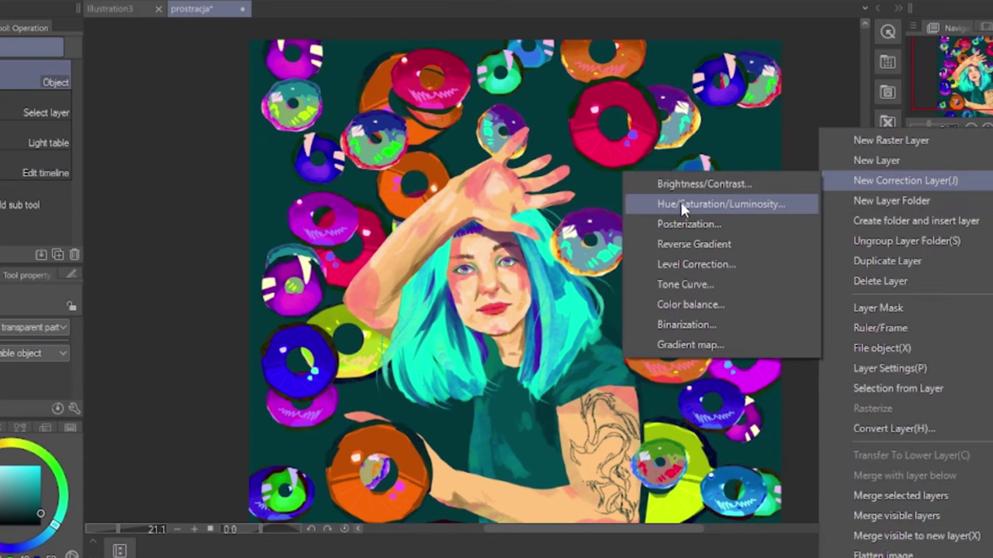
pyautogui.click(683, 181)
pyautogui.moveTo(823, 97); pyautogui.dragTo(753, 99)
pyautogui.moveTo(889, 142); pyautogui.dragTo(817, 142)
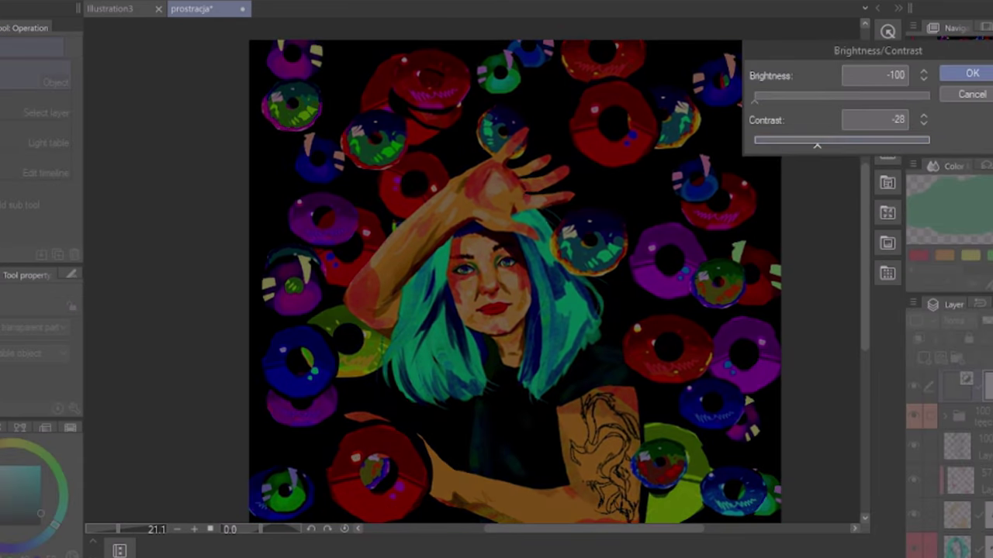
pyautogui.click(971, 95)
pyautogui.rightClick(950, 384)
pyautogui.moveTo(882, 180)
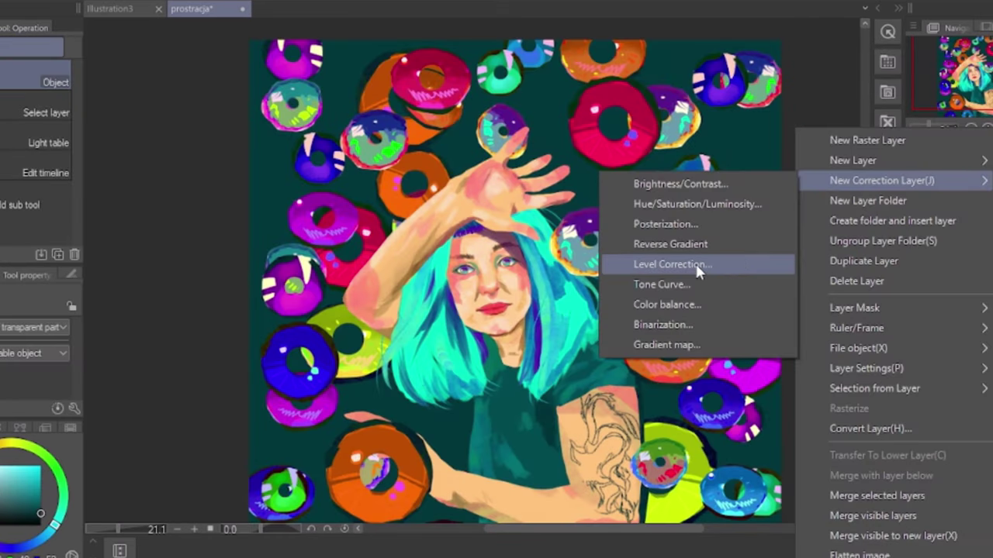
pyautogui.click(737, 205)
pyautogui.moveTo(549, 243); pyautogui.dragTo(406, 242)
pyautogui.click(747, 153)
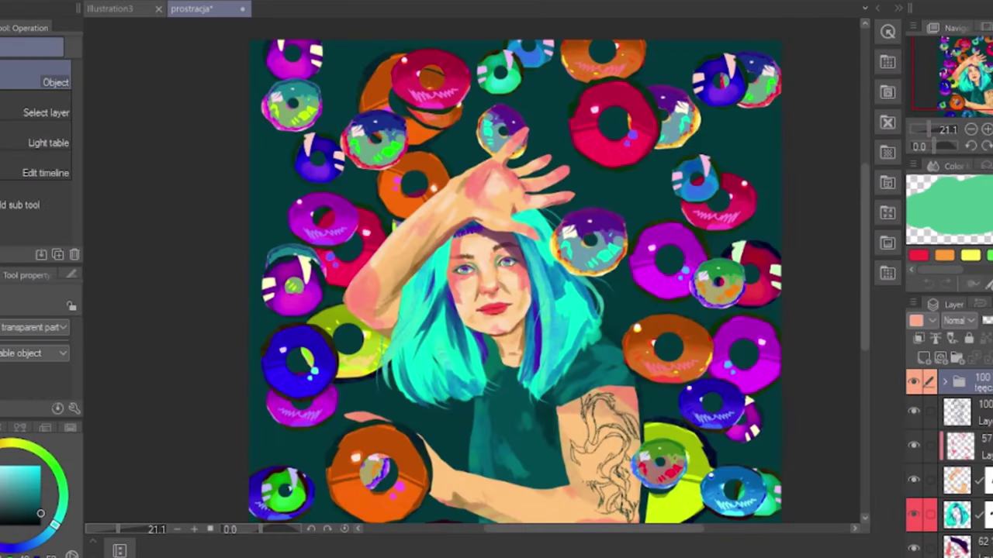
# Step: Try a Tone Curve correction layer above the top donut folder, lowering the RGB highlights and raising the shadows
pyautogui.rightClick(950, 384)
pyautogui.moveTo(882, 181)
pyautogui.click(678, 284)
pyautogui.moveTo(763, 330); pyautogui.dragTo(904, 359)
pyautogui.click(937, 207)
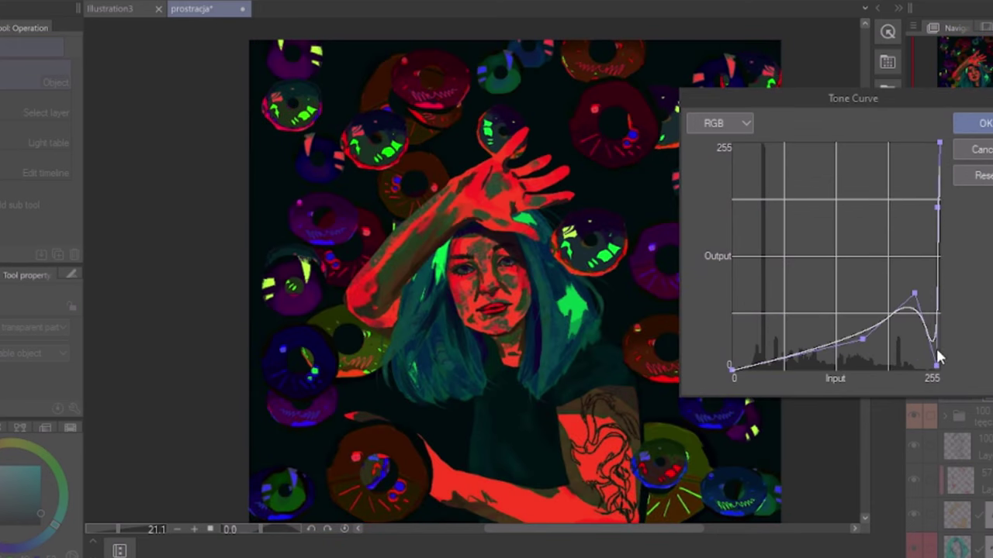
pyautogui.moveTo(936, 365); pyautogui.dragTo(932, 272)
pyautogui.moveTo(915, 293); pyautogui.dragTo(855, 334)
pyautogui.moveTo(760, 362); pyautogui.dragTo(764, 315)
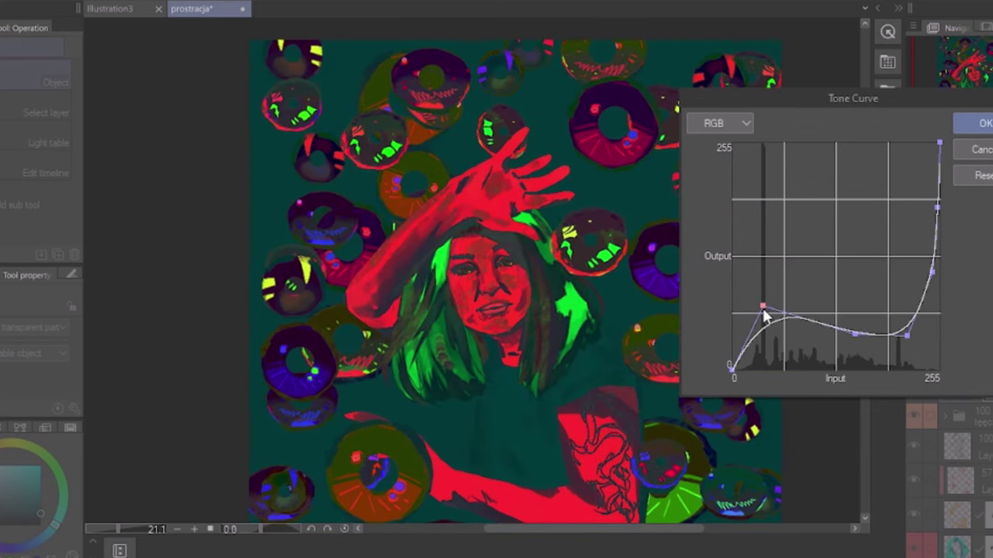
# Step: Raise the shadows on the Red and Green tone curves and confirm the correction
pyautogui.click(718, 161)
pyautogui.click(733, 310)
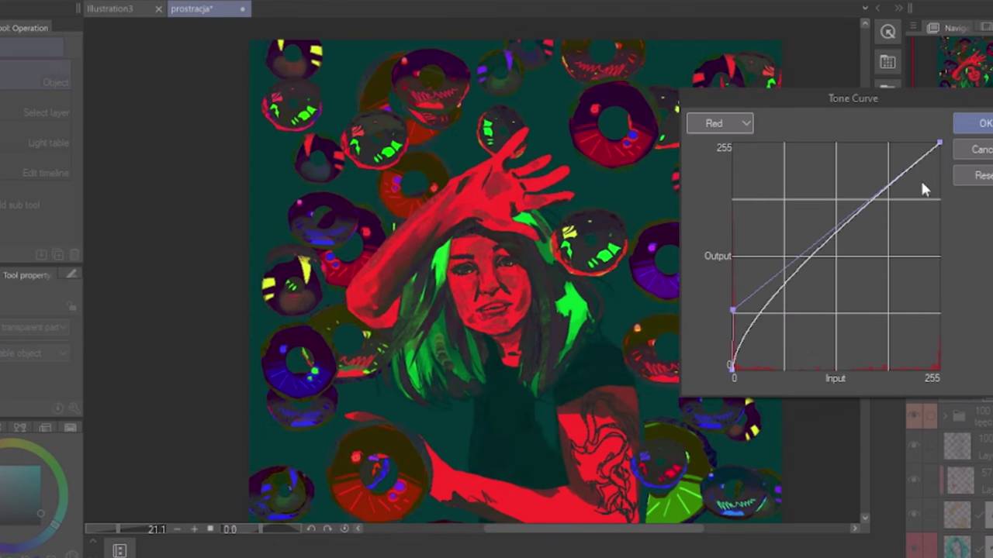
pyautogui.moveTo(920, 179); pyautogui.dragTo(939, 188)
pyautogui.click(729, 121)
pyautogui.click(718, 175)
pyautogui.click(920, 149)
pyautogui.click(742, 325)
pyautogui.click(720, 123)
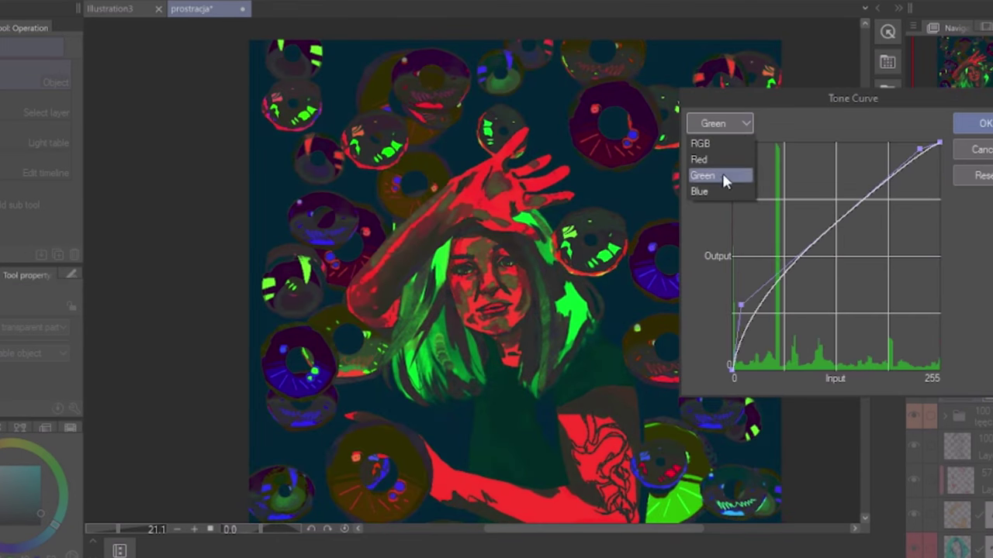
pyautogui.click(702, 190)
pyautogui.click(984, 124)
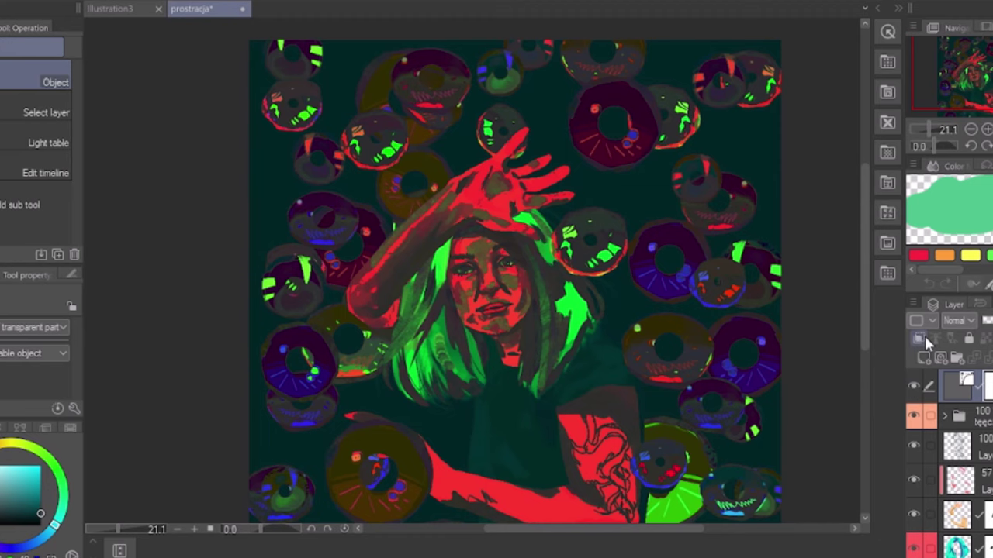
# Step: Clip the Tone Curve layer to the top donut folder and compare the donuts with it hidden and shown
pyautogui.click(923, 338)
pyautogui.click(915, 386)
pyautogui.click(914, 385)
pyautogui.moveTo(866, 292); pyautogui.dragTo(858, 288)
pyautogui.click(911, 385)
pyautogui.click(911, 386)
pyautogui.click(911, 386)
pyautogui.click(911, 386)
# Step: Reopen the Tone Curve correction and reshape its RGB curve with flat, low shadows and steeply rising highlights
pyautogui.doubleClick(961, 386)
pyautogui.moveTo(762, 307); pyautogui.dragTo(766, 344)
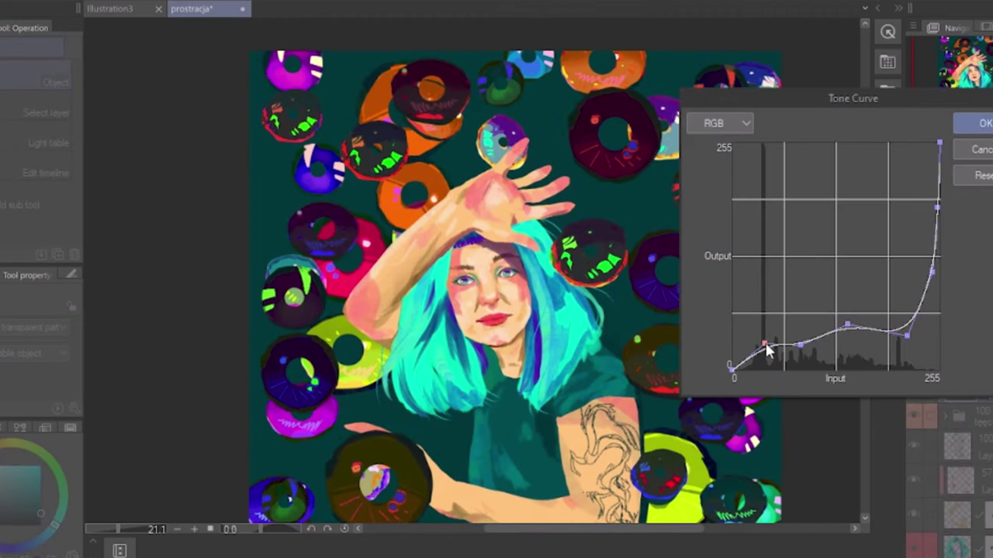
pyautogui.moveTo(908, 233); pyautogui.dragTo(907, 229)
pyautogui.moveTo(801, 345); pyautogui.dragTo(813, 367)
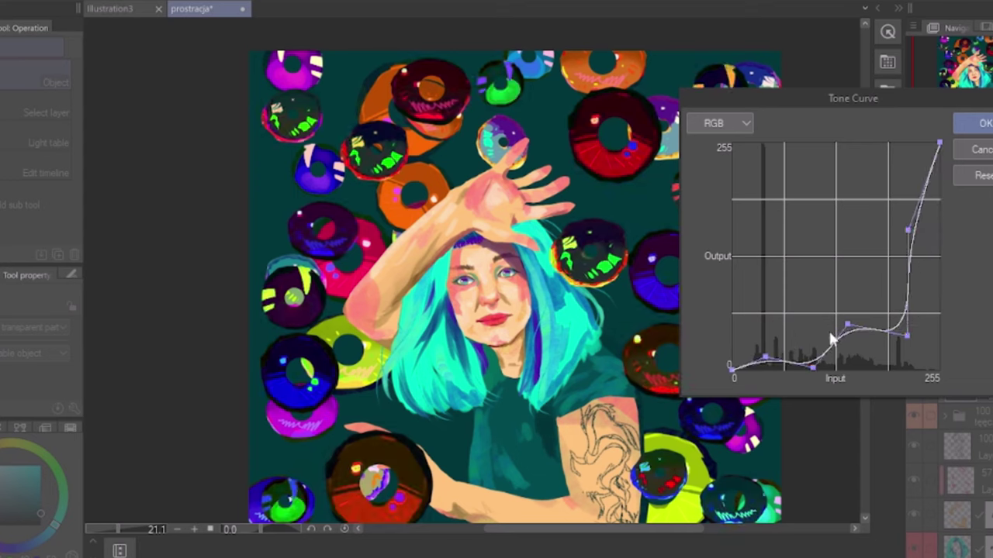
pyautogui.moveTo(847, 325); pyautogui.dragTo(858, 352)
pyautogui.moveTo(765, 357); pyautogui.dragTo(766, 351)
pyautogui.moveTo(813, 367); pyautogui.dragTo(812, 355)
pyautogui.moveTo(908, 224); pyautogui.dragTo(907, 193)
pyautogui.moveTo(924, 175); pyautogui.dragTo(942, 208)
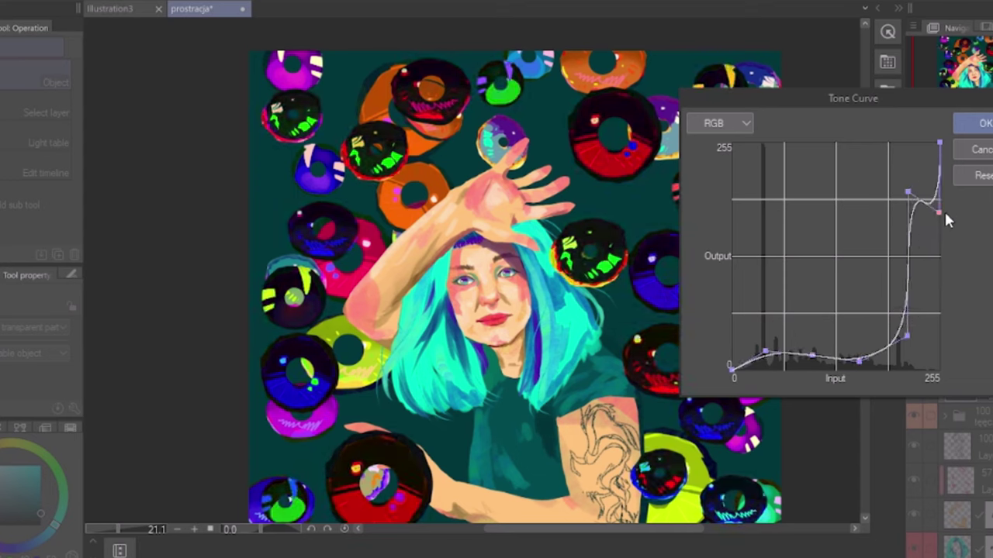
# Step: Reshape the Red tone curve with lower shadows, raised midtones and a steep rise to full highlights
pyautogui.click(720, 123)
pyautogui.click(715, 159)
pyautogui.moveTo(766, 291); pyautogui.dragTo(770, 362)
pyautogui.moveTo(884, 270); pyautogui.dragTo(889, 340)
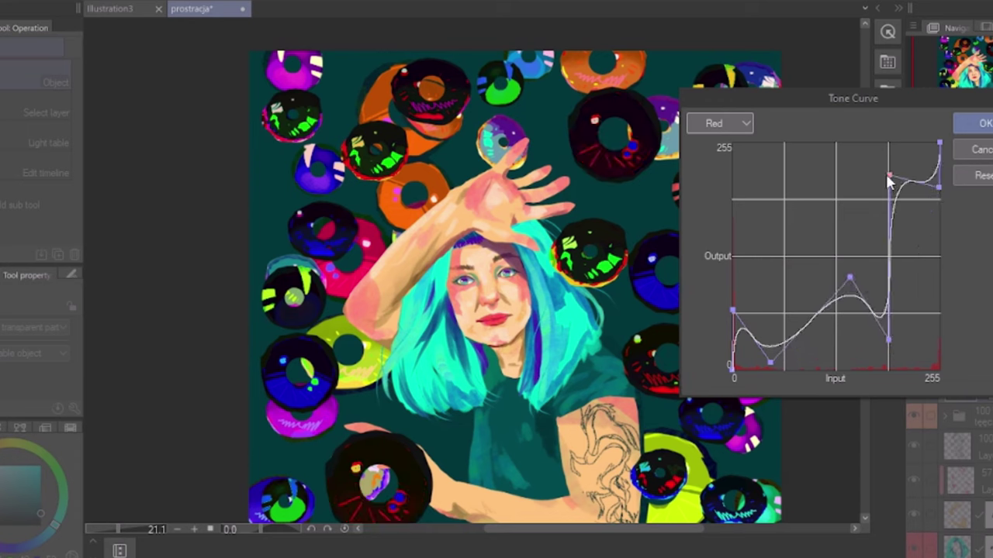
pyautogui.moveTo(938, 187); pyautogui.dragTo(910, 142)
pyautogui.moveTo(905, 213); pyautogui.dragTo(908, 266)
pyautogui.moveTo(878, 311); pyautogui.dragTo(906, 305)
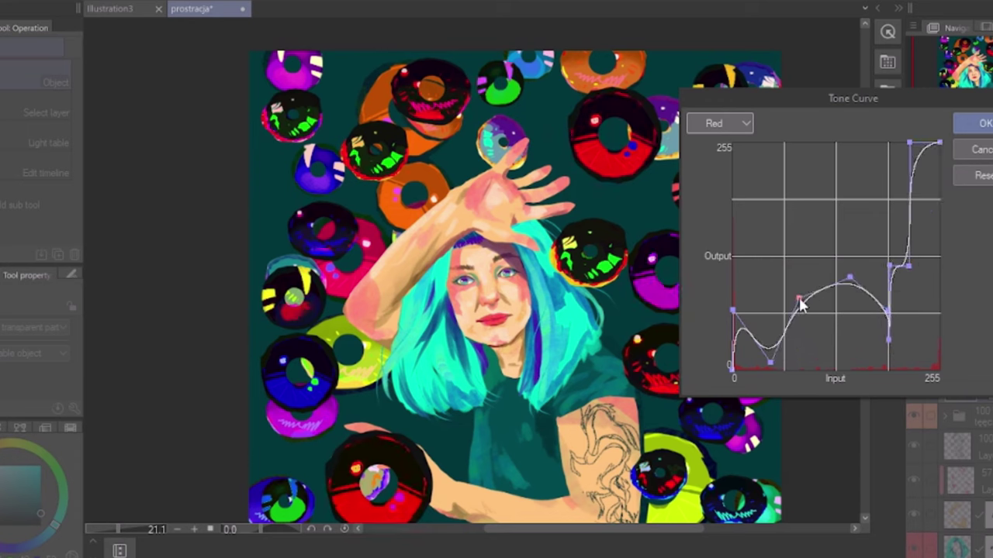
# Step: Try lowering the dark tones and adjusting the bright tones on the Green tone curve
pyautogui.click(720, 123)
pyautogui.click(715, 177)
pyautogui.moveTo(915, 168); pyautogui.dragTo(920, 148)
pyautogui.moveTo(754, 346); pyautogui.dragTo(787, 338)
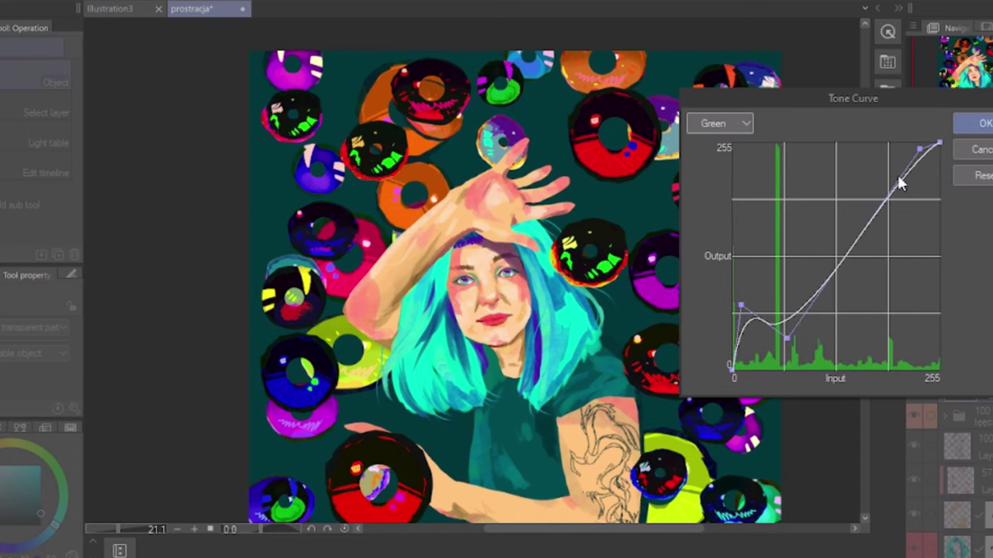
pyautogui.moveTo(899, 179); pyautogui.dragTo(919, 226)
pyautogui.moveTo(860, 270); pyautogui.dragTo(868, 214)
pyautogui.click(978, 123)
# Step: Delete the Tone Curve correction layer above the top donut folder
pyautogui.rightClick(985, 383)
pyautogui.click(877, 426)
pyautogui.rightClick(970, 383)
pyautogui.click(910, 371)
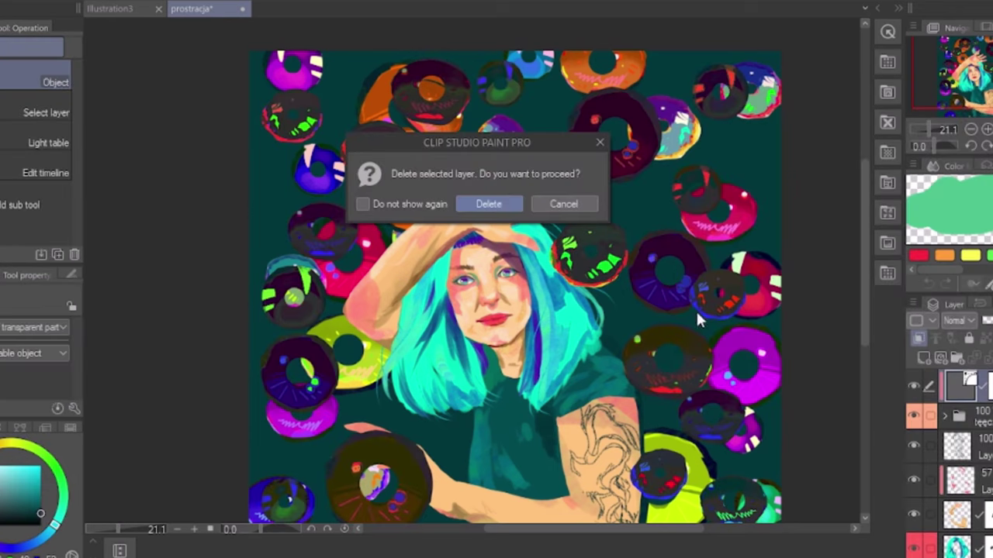
pyautogui.click(489, 204)
# Step: Add a Level Correction layer above the top donut folder and lower the Red channel's maximum output
pyautogui.rightClick(986, 384)
pyautogui.moveTo(915, 181)
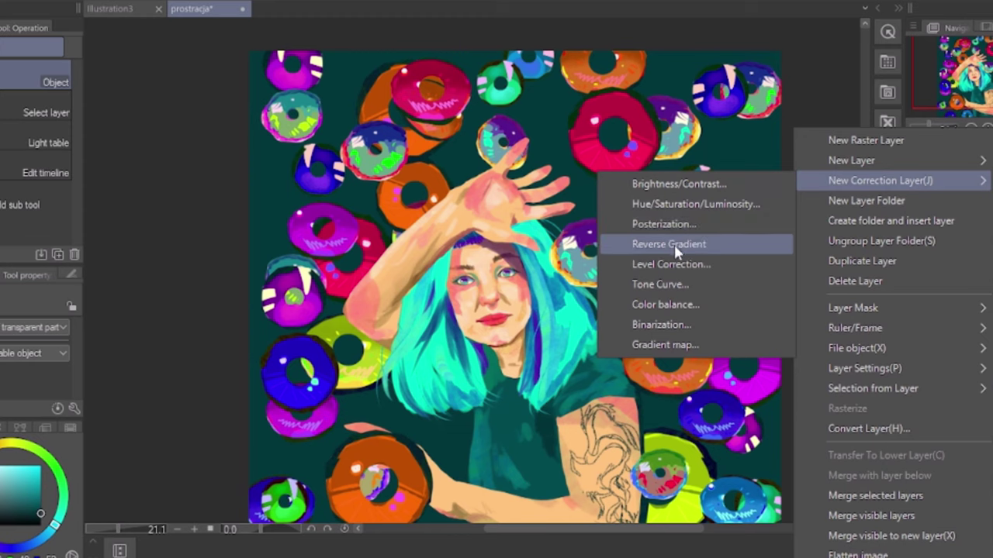
pyautogui.click(673, 264)
pyautogui.click(749, 79)
pyautogui.click(743, 117)
pyautogui.moveTo(938, 273); pyautogui.dragTo(819, 276)
# Step: Adjust the Green and Blue channels' levels to darken the donuts, confirm, and clip the Level Correction layer to the donut folder
pyautogui.click(745, 79)
pyautogui.click(736, 131)
pyautogui.moveTo(726, 275); pyautogui.dragTo(764, 271)
pyautogui.click(727, 74)
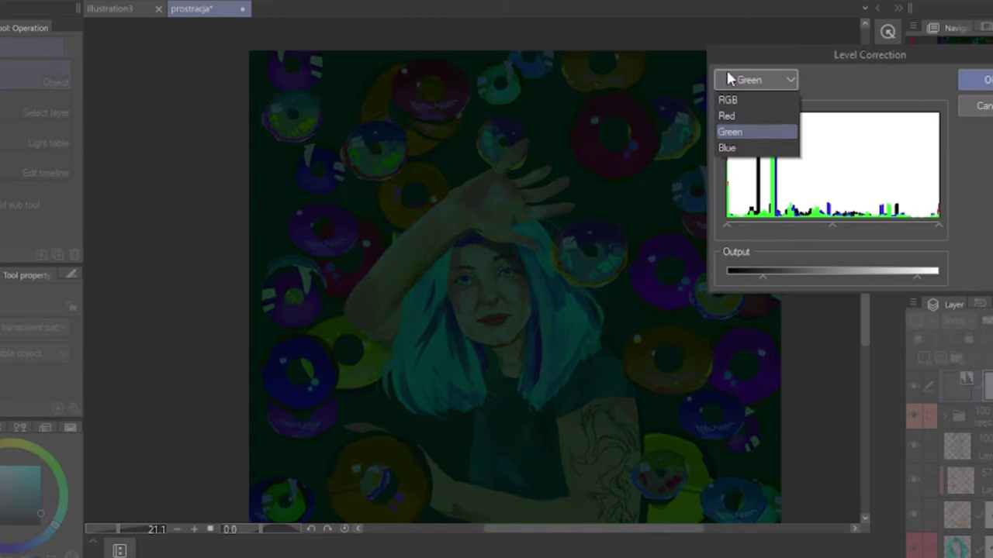
pyautogui.click(729, 148)
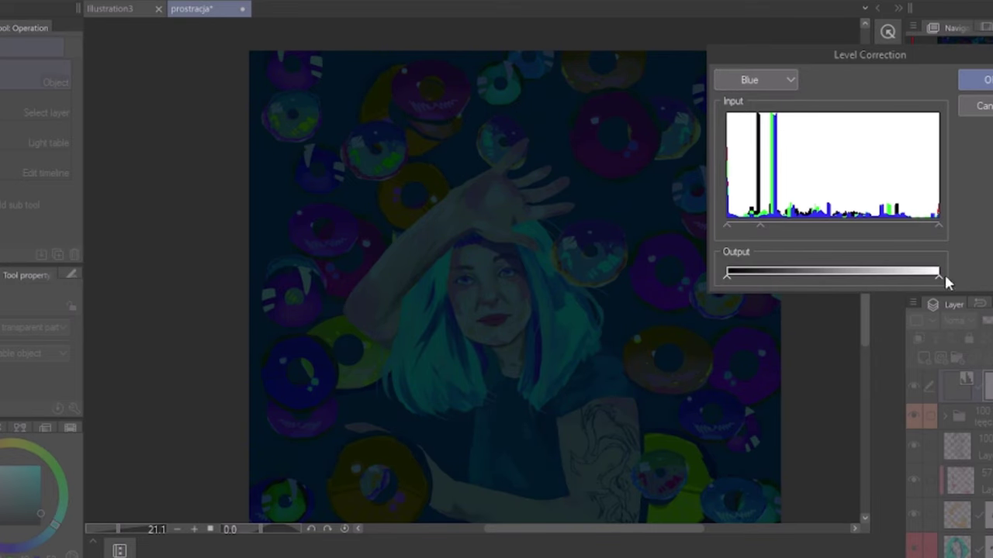
pyautogui.click(991, 76)
pyautogui.click(919, 340)
# Step: Duplicate the clipped Level Correction layer and place copies above the diagonal donut row and the mirrored donut set
pyautogui.rightClick(962, 384)
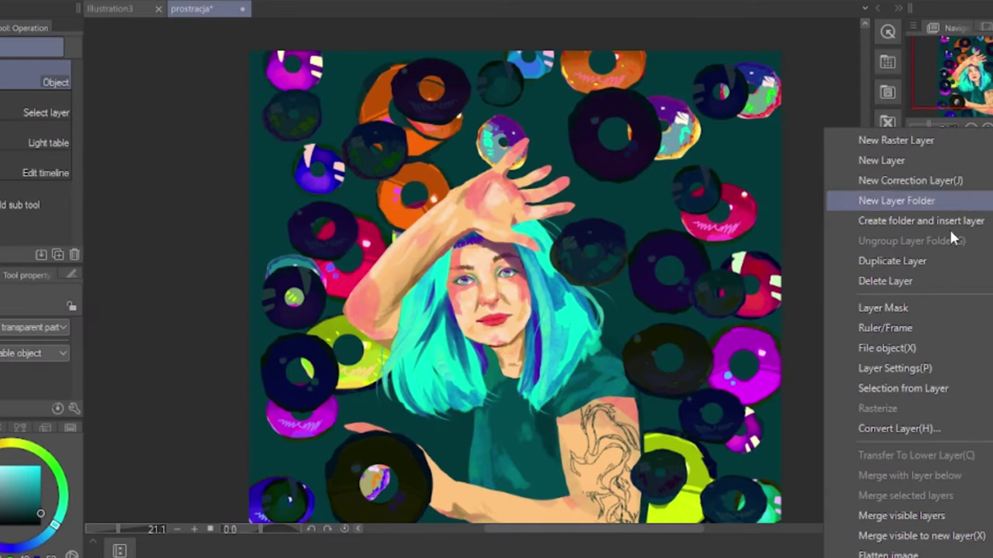
pyautogui.click(953, 262)
pyautogui.moveTo(961, 386); pyautogui.dragTo(962, 484)
pyautogui.rightClick(961, 432)
pyautogui.click(927, 119)
pyautogui.click(927, 115)
pyautogui.moveTo(978, 71); pyautogui.dragTo(972, 77)
# Step: Try recolouring the plain background to a brighter teal
pyautogui.doubleClick(958, 550)
pyautogui.click(708, 302)
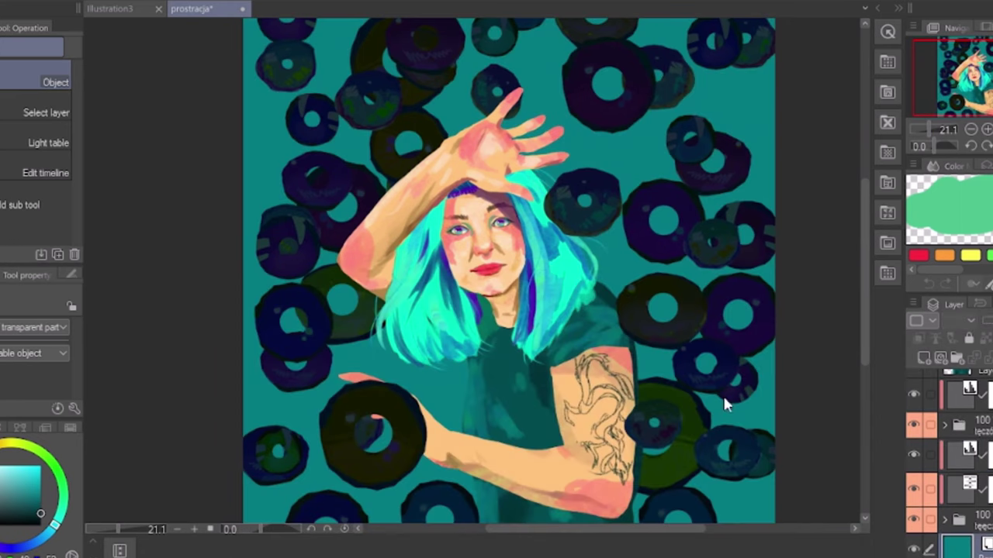
pyautogui.hotkey('ctrl', 'z')
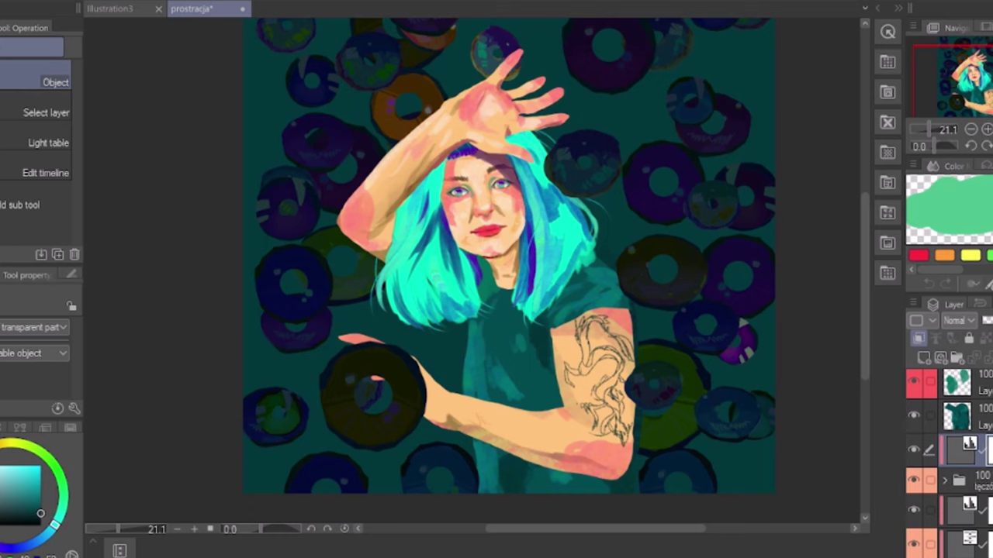
# Step: Compare the mirrored donut set with its Level Correction layer hidden and shown, and delete that correction layer
pyautogui.click(914, 510)
pyautogui.click(914, 510)
pyautogui.click(966, 512)
pyautogui.press('Delete')
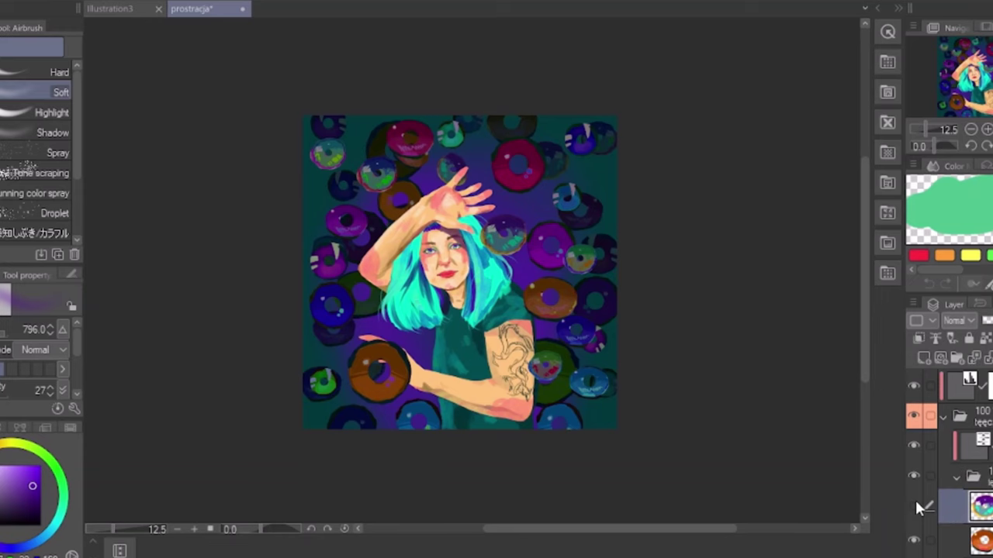
# Step: Collapse the donut folder and add an empty layer above the top correction layer
pyautogui.hotkey('ctrl', '+')
pyautogui.moveTo(865, 263); pyautogui.dragTo(866, 312)
pyautogui.click(943, 416)
pyautogui.click(961, 386)
pyautogui.click(67, 2)
pyautogui.click(93, 10)
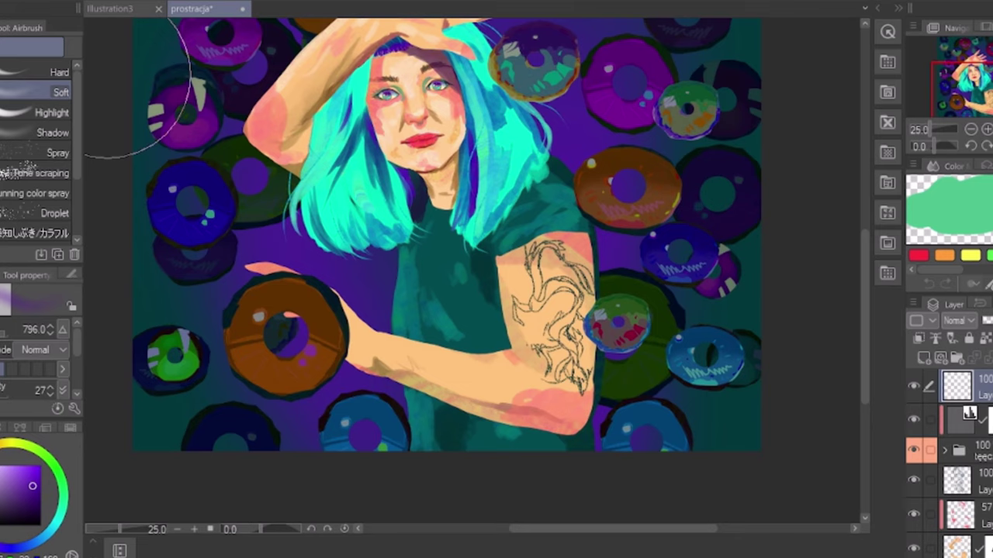
# Step: Flip the canvas view horizontally and examine the mirrored composition, both close up and as a whole
pyautogui.press('h')
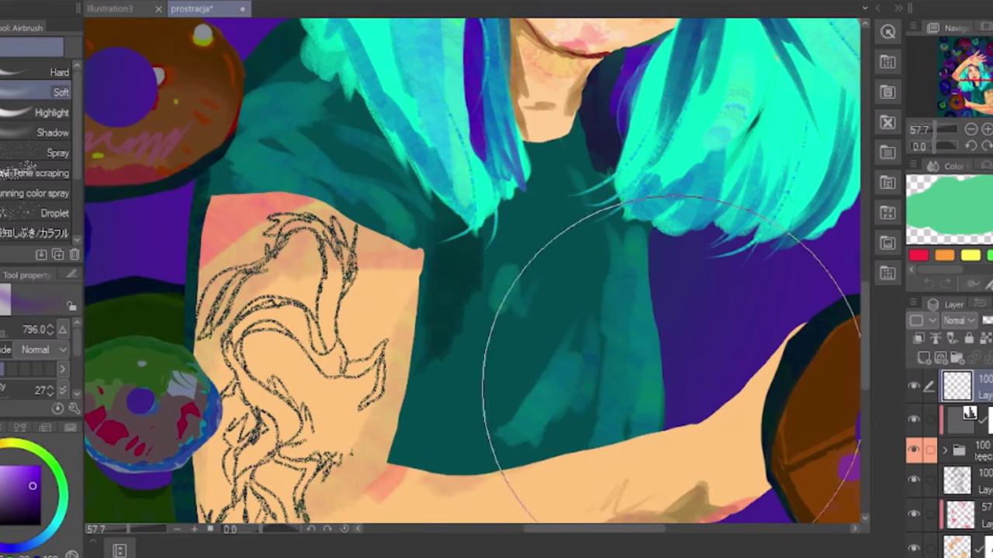
pyautogui.click(969, 130)
pyautogui.click(969, 130)
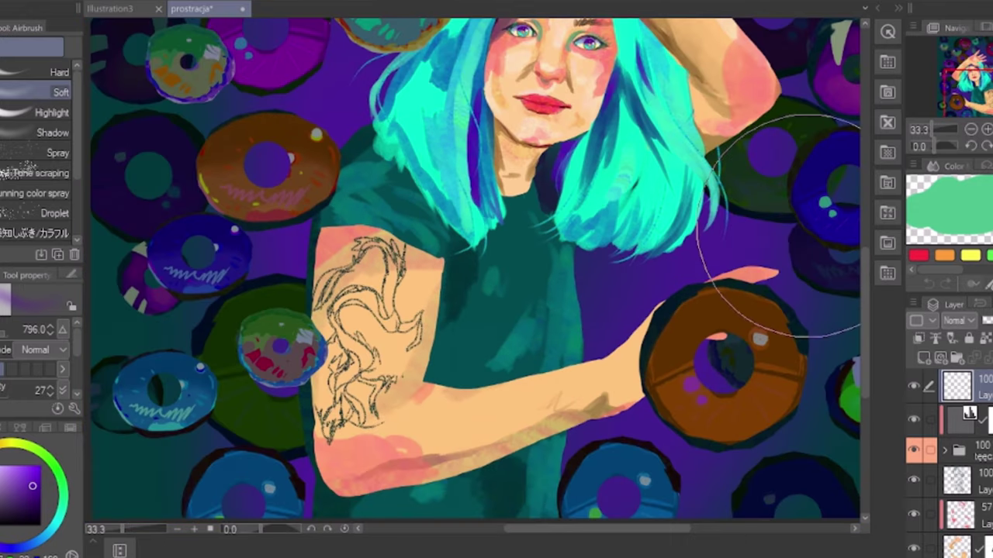
pyautogui.click(968, 130)
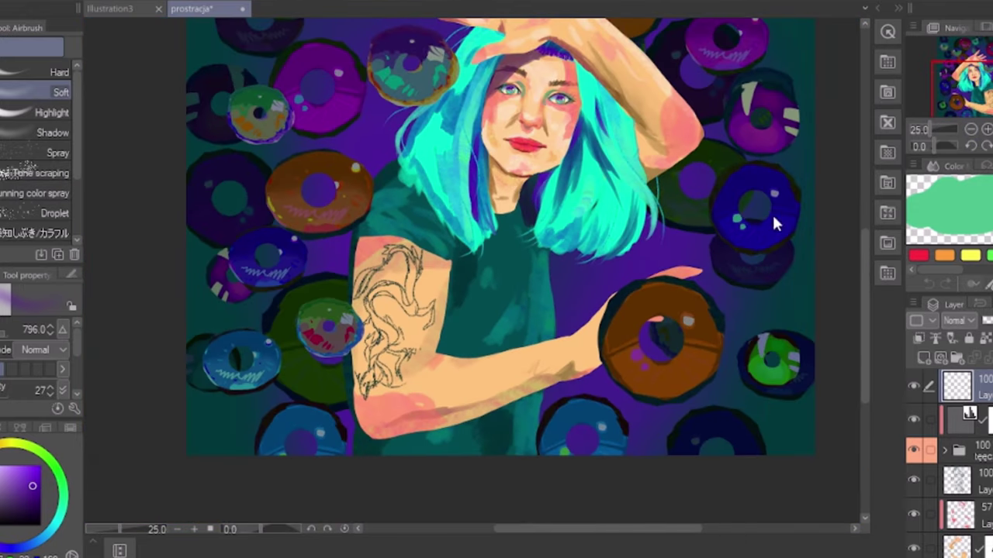
pyautogui.scroll(-3, 728, 201)
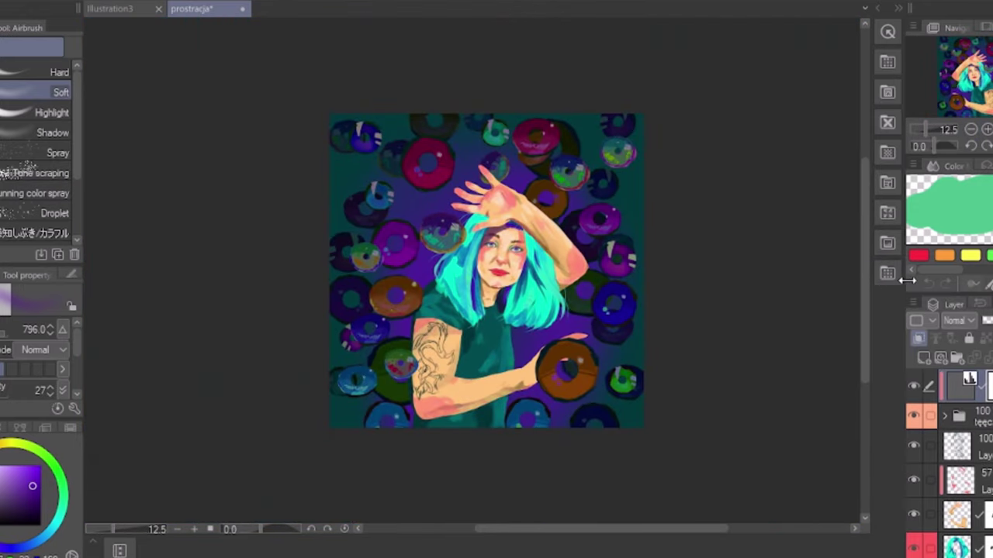
# Step: Expand the main donut folder and look through its subfolders for the individual donut layers
pyautogui.click(986, 130)
pyautogui.moveTo(866, 210)
pyautogui.mouseDown()
pyautogui.moveTo(865, 171)
pyautogui.moveTo(866, 220)
pyautogui.mouseUp()
pyautogui.click(944, 417)
pyautogui.hotkey('ctrl', '-')
pyautogui.hotkey('ctrl', '+')
pyautogui.hotkey('ctrl', '-')
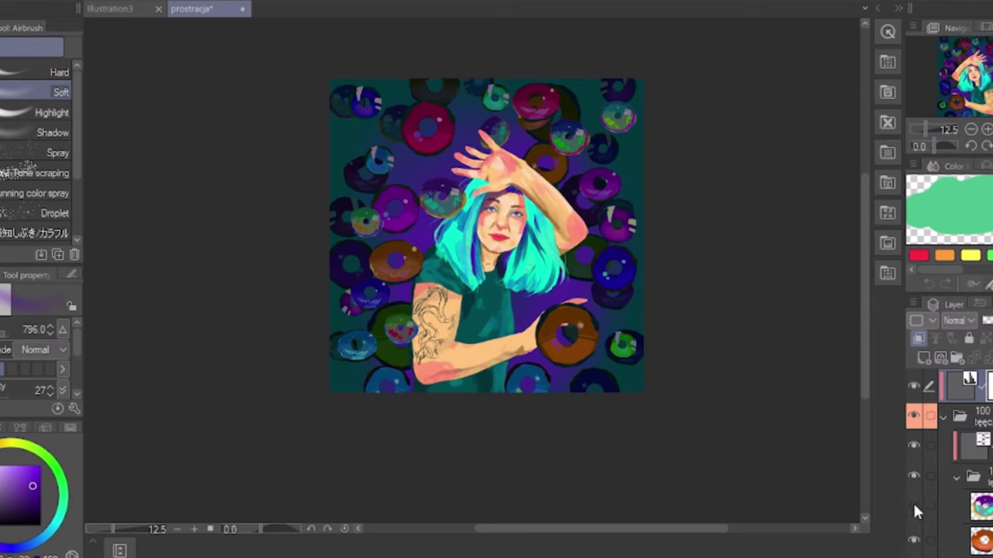
pyautogui.scroll(-2, 923, 509)
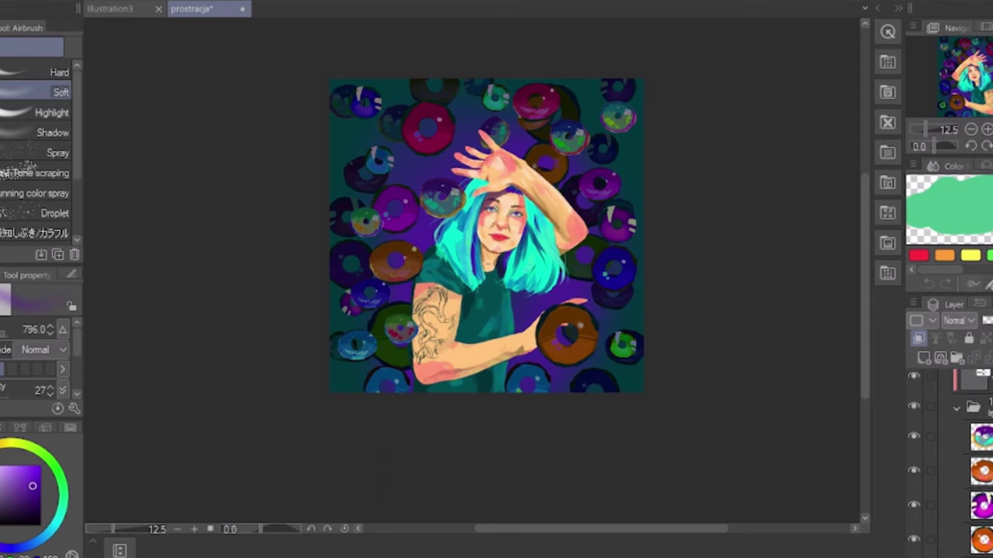
pyautogui.scroll(-3, 914, 497)
pyautogui.click(914, 442)
pyautogui.click(958, 510)
pyautogui.scroll(5, 960, 488)
pyautogui.click(958, 465)
pyautogui.scroll(-6, 959, 465)
pyautogui.scroll(3, 923, 434)
pyautogui.click(914, 407)
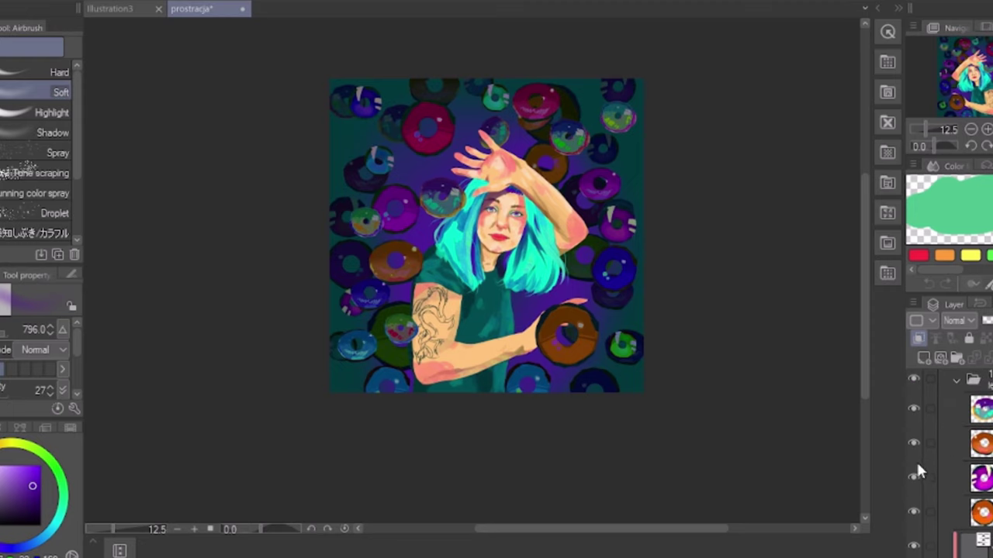
# Step: Toggle the visibility of individual layers in the donut subfolder to identify which donut each one holds
pyautogui.scroll(-3, 935, 493)
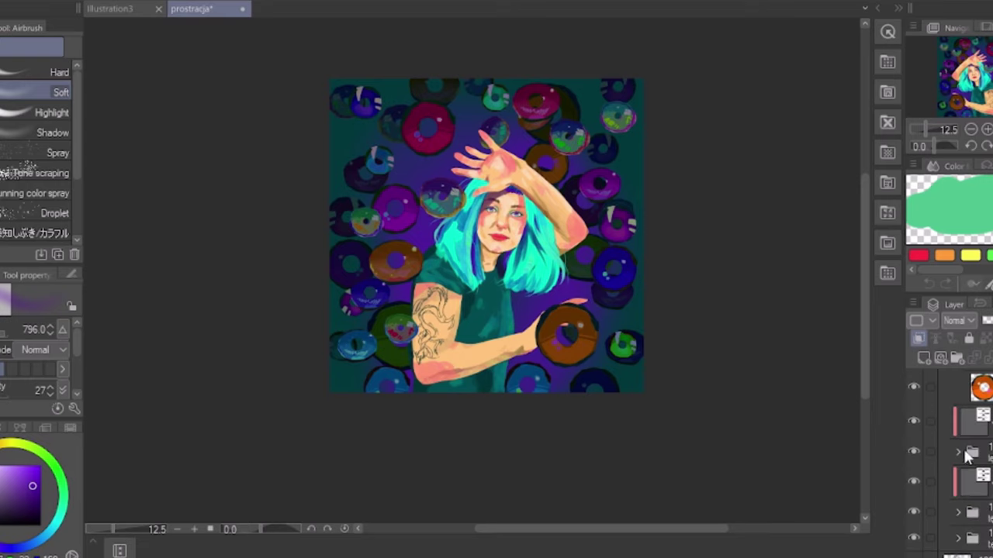
pyautogui.click(959, 451)
pyautogui.scroll(4, 964, 435)
pyautogui.click(958, 425)
pyautogui.scroll(-2, 950, 434)
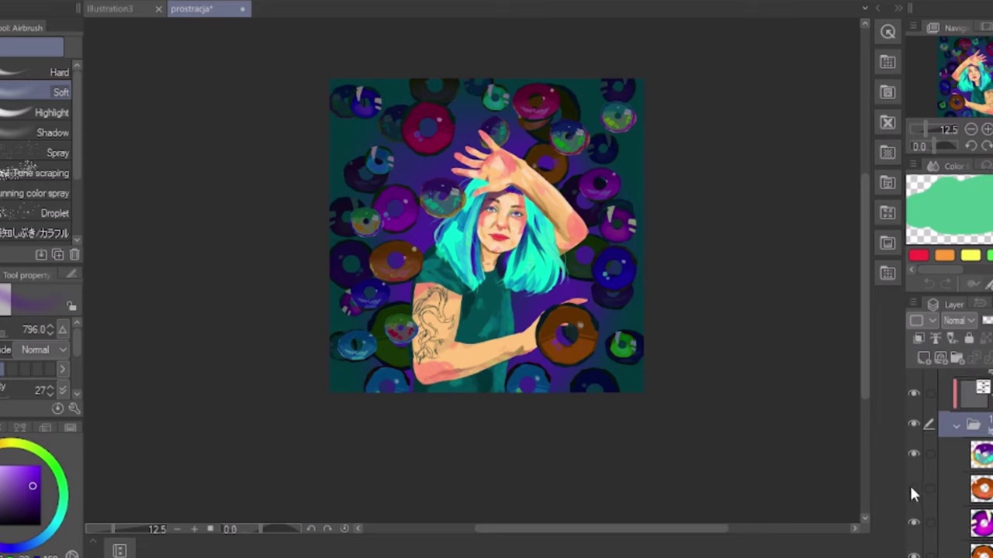
pyautogui.click(915, 518)
pyautogui.click(915, 519)
pyautogui.click(915, 519)
pyautogui.click(915, 552)
pyautogui.scroll(-2, 915, 504)
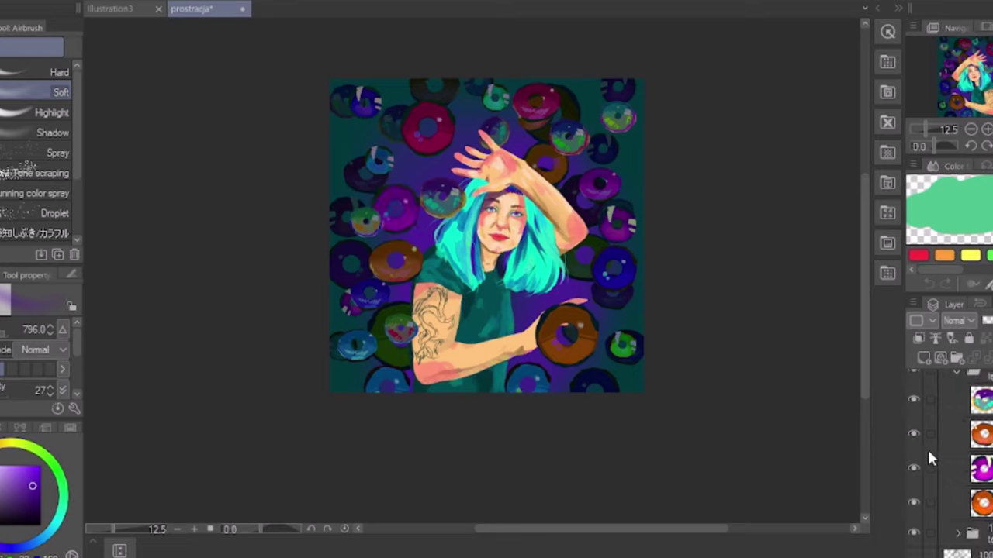
pyautogui.hotkey('ctrl', 't')
pyautogui.moveTo(366, 100); pyautogui.dragTo(397, 40)
pyautogui.hotkey('ctrl', 'z')
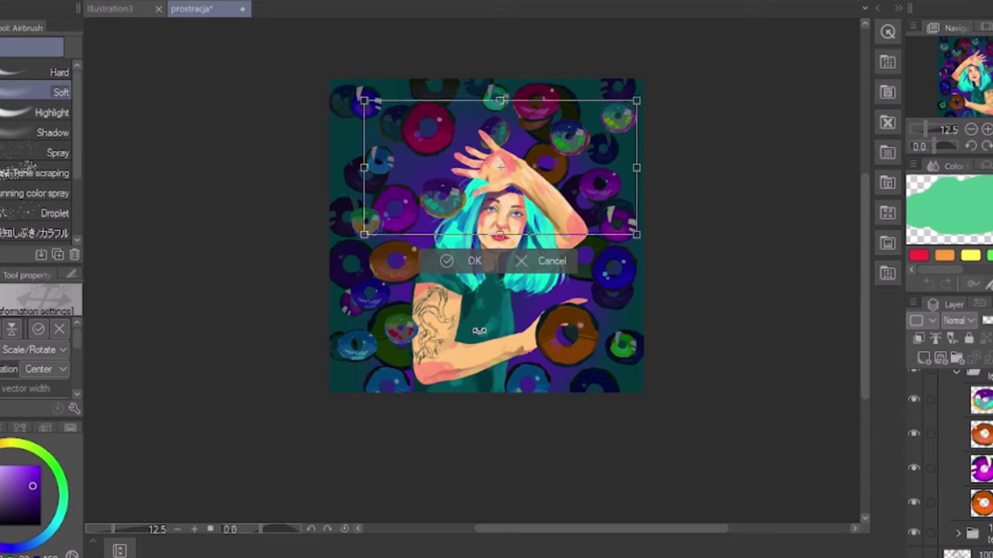
pyautogui.press('Escape')
# Step: Select the magenta donut's layer above the raised arm, then rotate the donut and shift it slightly outward with the transform
pyautogui.click(962, 434)
pyautogui.hotkey('ctrl', 't')
pyautogui.moveTo(570, 131); pyautogui.dragTo(518, 138)
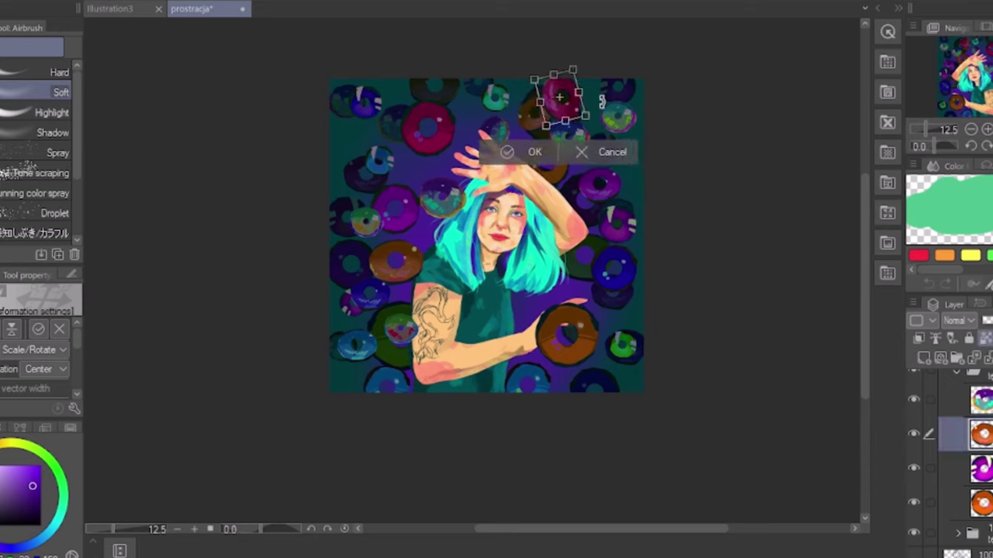
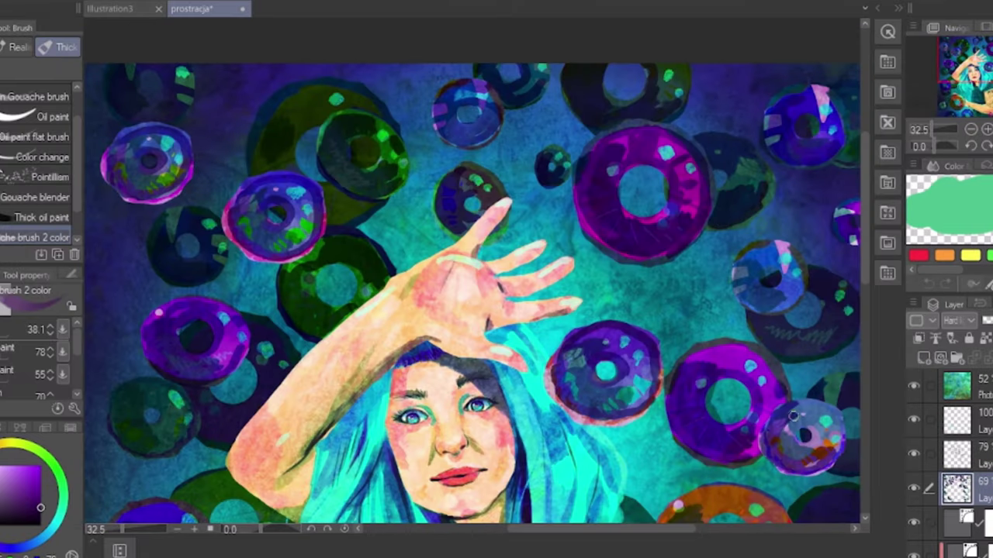
# Step: Paint dark violet shading over the held orange donut, the small donut beside it and the blue donut at the lower edge
pyautogui.moveTo(865, 216); pyautogui.dragTo(865, 239)
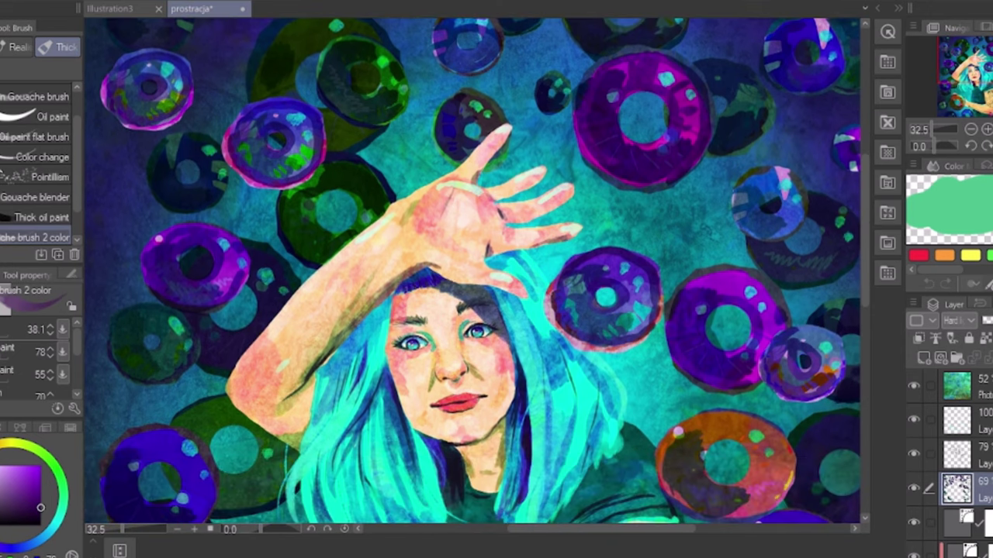
pyautogui.moveTo(652, 529)
pyautogui.mouseDown()
pyautogui.moveTo(674, 529)
pyautogui.moveTo(665, 535)
pyautogui.mouseUp()
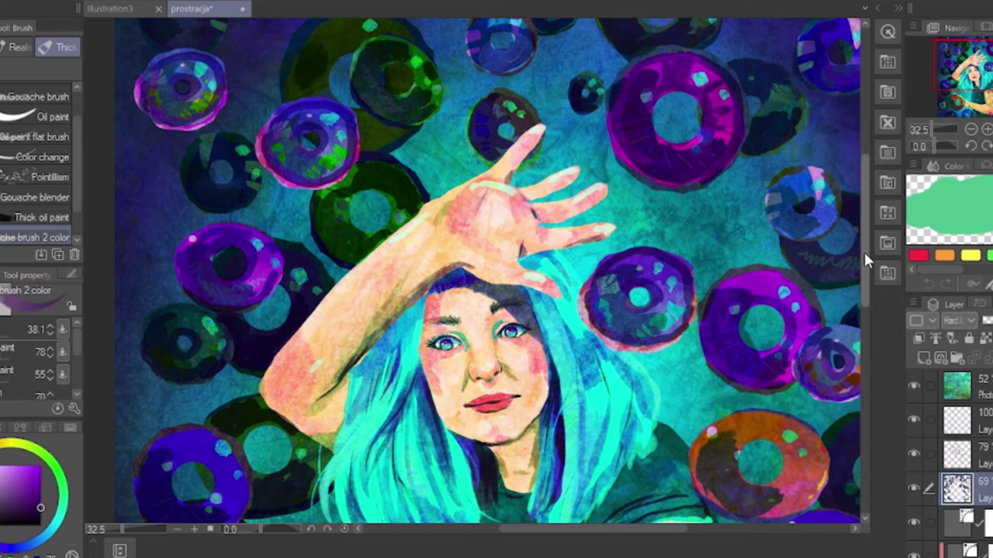
pyautogui.scroll(-3, 865, 256)
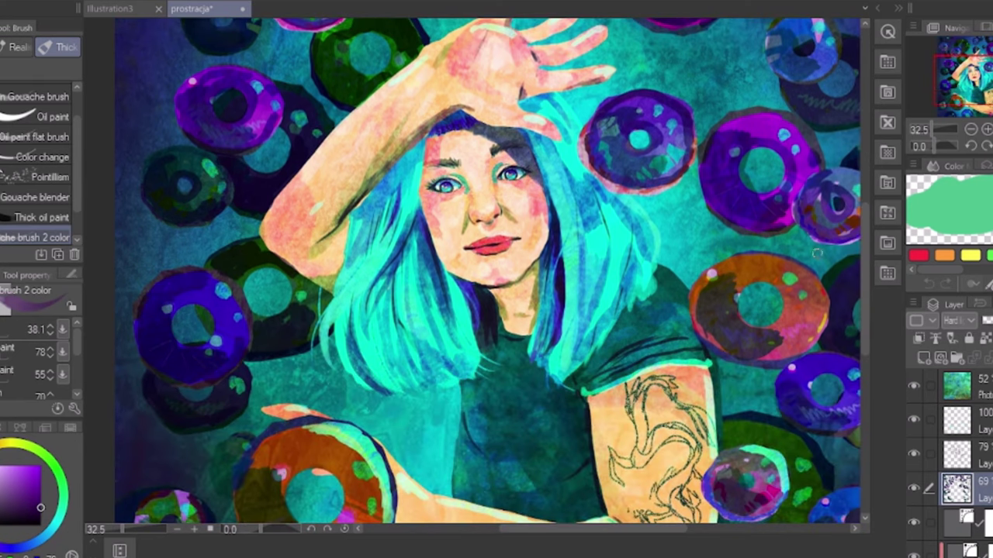
pyautogui.scroll(-3, 817, 252)
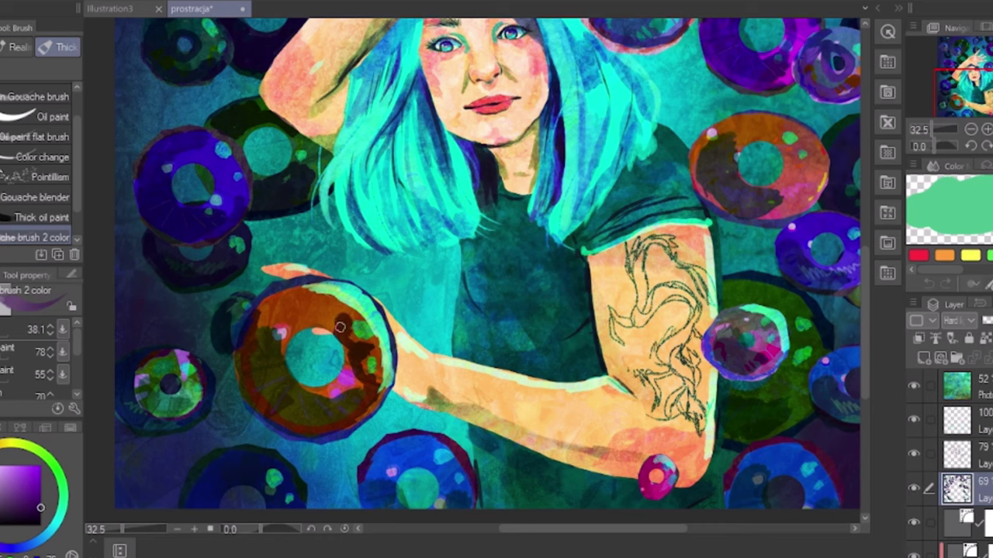
pyautogui.moveTo(339, 327)
pyautogui.mouseDown()
pyautogui.moveTo(307, 299)
pyautogui.moveTo(264, 321)
pyautogui.mouseUp()
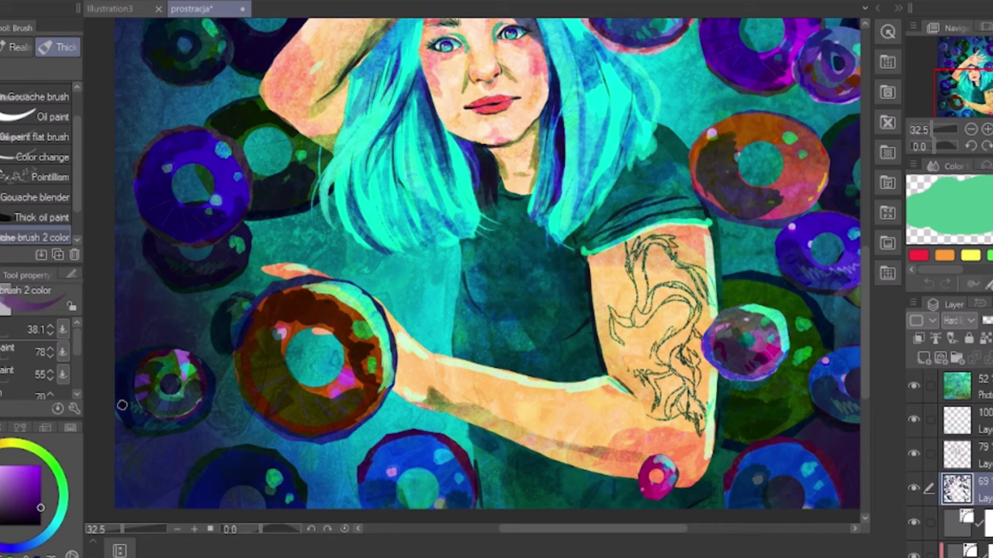
pyautogui.scroll(-2, 861, 289)
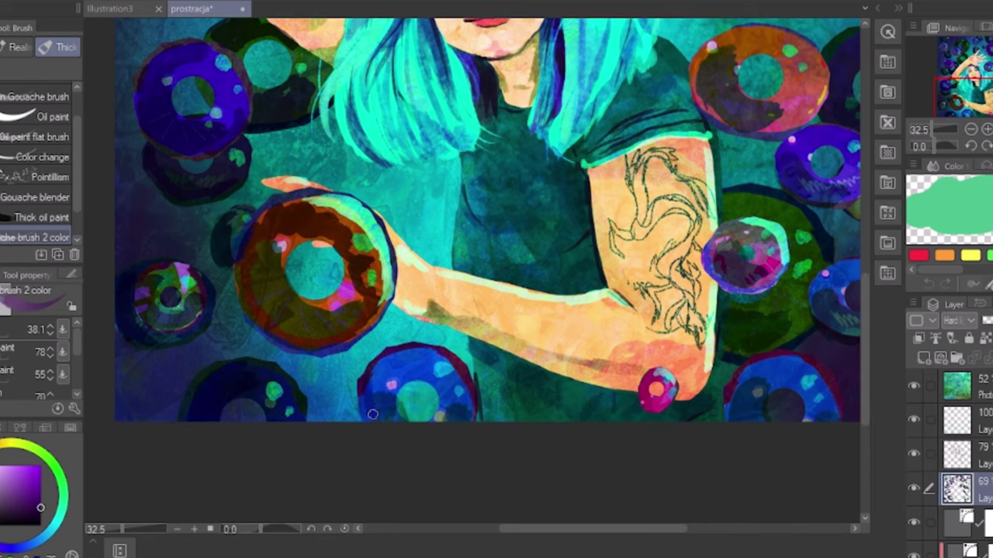
pyautogui.moveTo(372, 415)
pyautogui.mouseDown()
pyautogui.moveTo(386, 364)
pyautogui.moveTo(447, 385)
pyautogui.mouseUp()
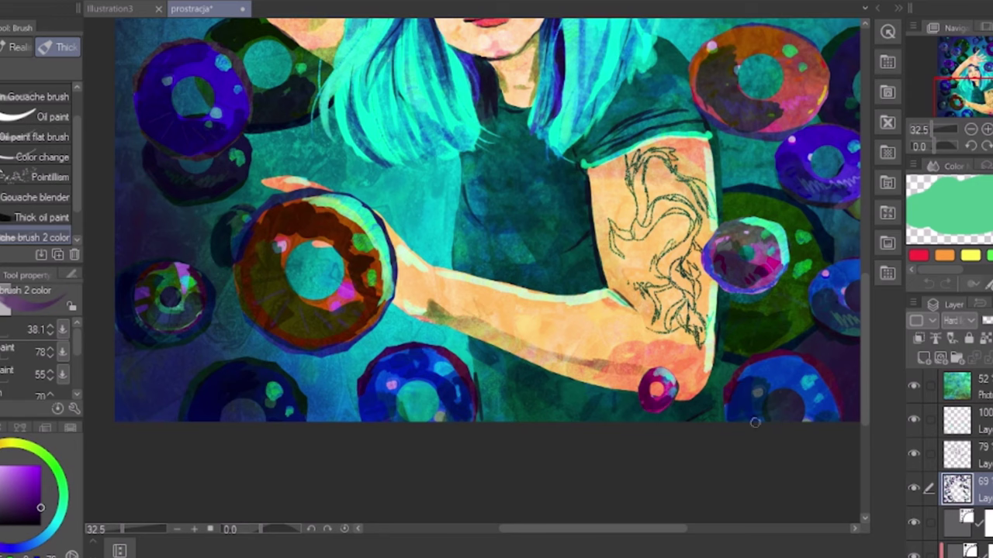
# Step: Shade the donuts on the tattooed arm's side with dark violet gouache strokes, including the large dark and orange ones
pyautogui.click(712, 529)
pyautogui.moveTo(501, 317)
pyautogui.mouseDown()
pyautogui.moveTo(483, 353)
pyautogui.moveTo(523, 341)
pyautogui.moveTo(474, 312)
pyautogui.mouseUp()
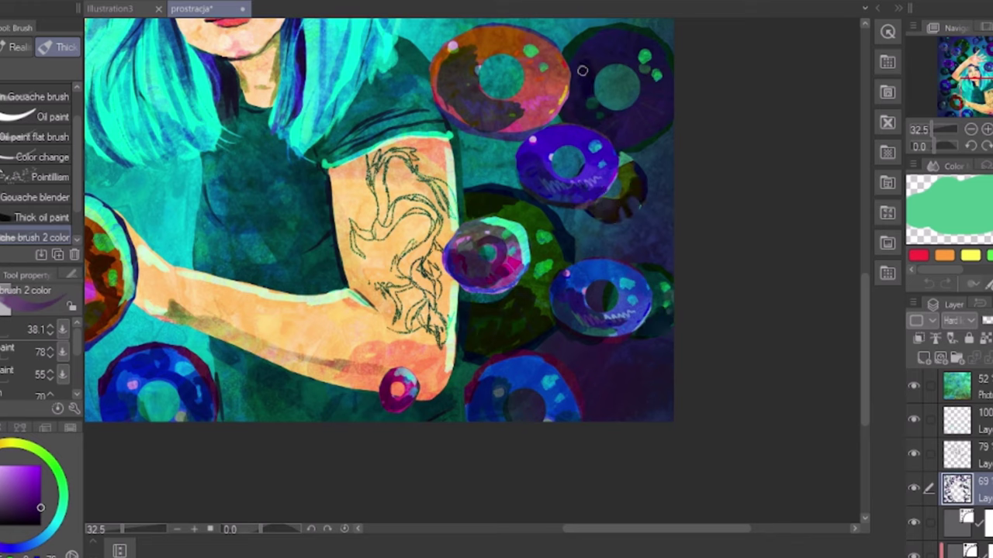
pyautogui.moveTo(613, 115); pyautogui.dragTo(661, 108)
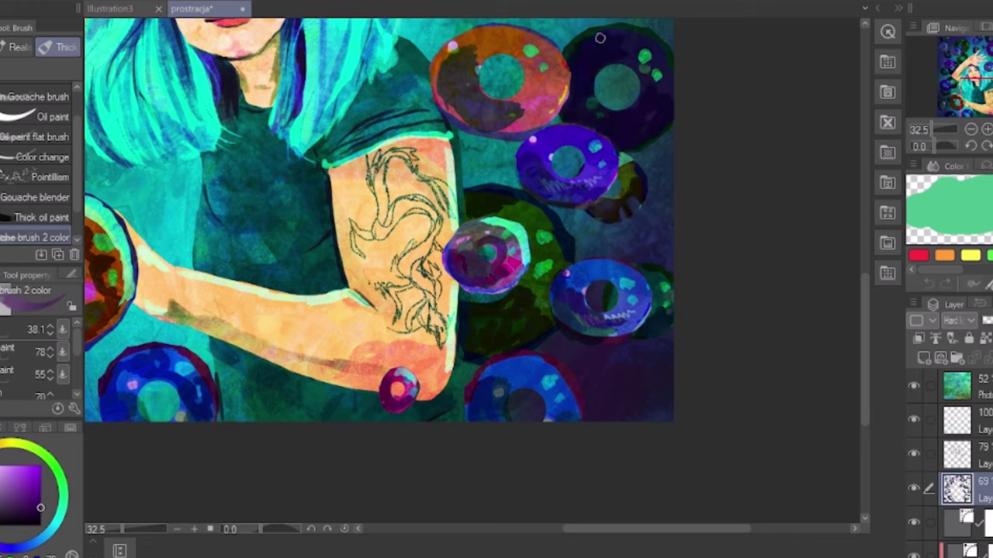
pyautogui.moveTo(530, 103); pyautogui.dragTo(561, 65)
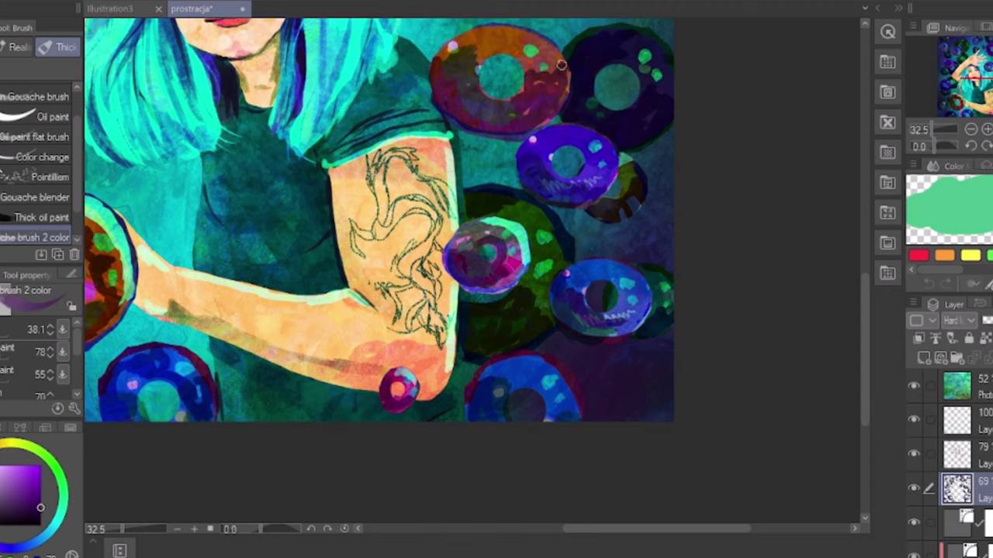
pyautogui.scroll(5, 558, 284)
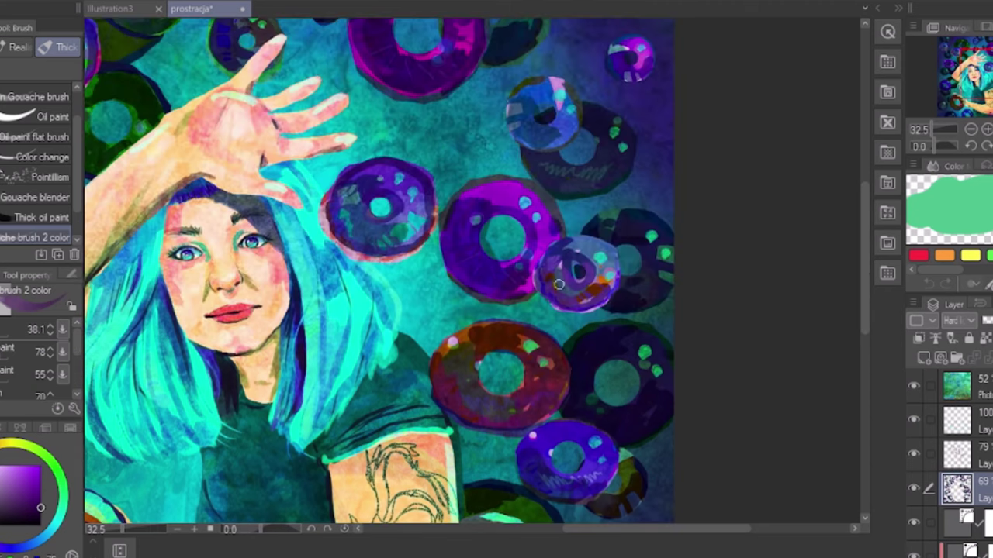
pyautogui.moveTo(544, 146); pyautogui.dragTo(578, 117)
pyautogui.moveTo(864, 202); pyautogui.dragTo(859, 165)
pyautogui.moveTo(937, 129); pyautogui.dragTo(932, 129)
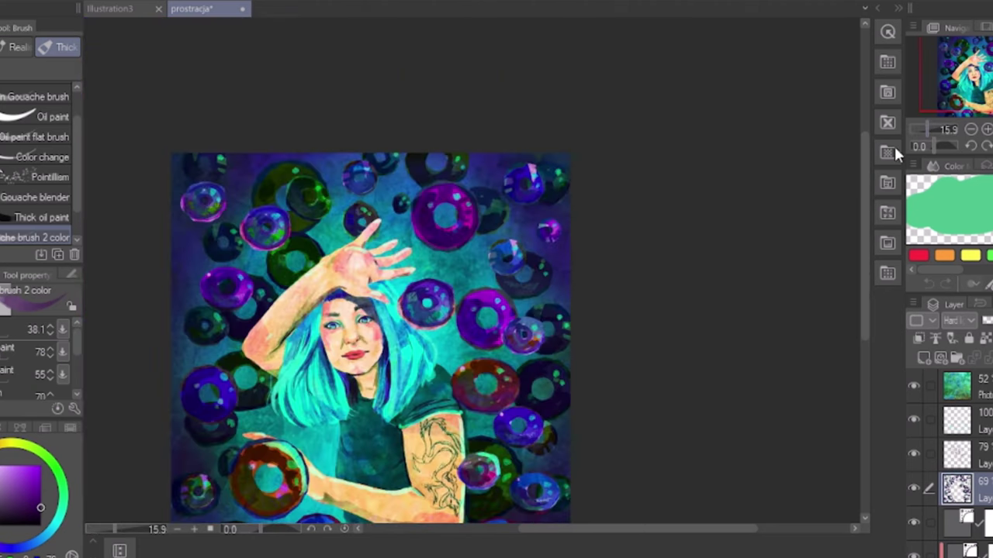
# Step: Widen the teal shirt slightly on its base layer, and redden the woman's cheeks on the skin layer
pyautogui.moveTo(865, 211); pyautogui.dragTo(866, 239)
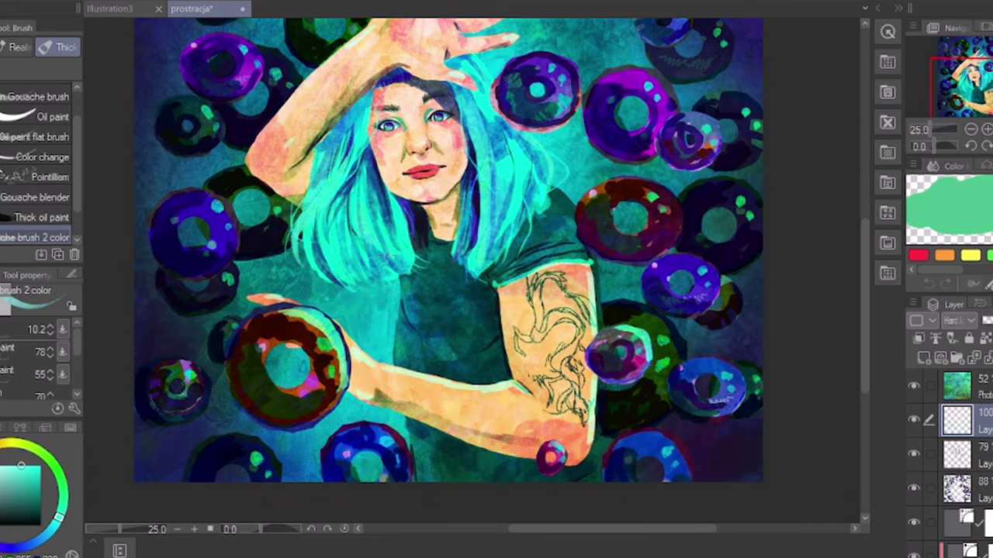
pyautogui.scroll(-10, 988, 469)
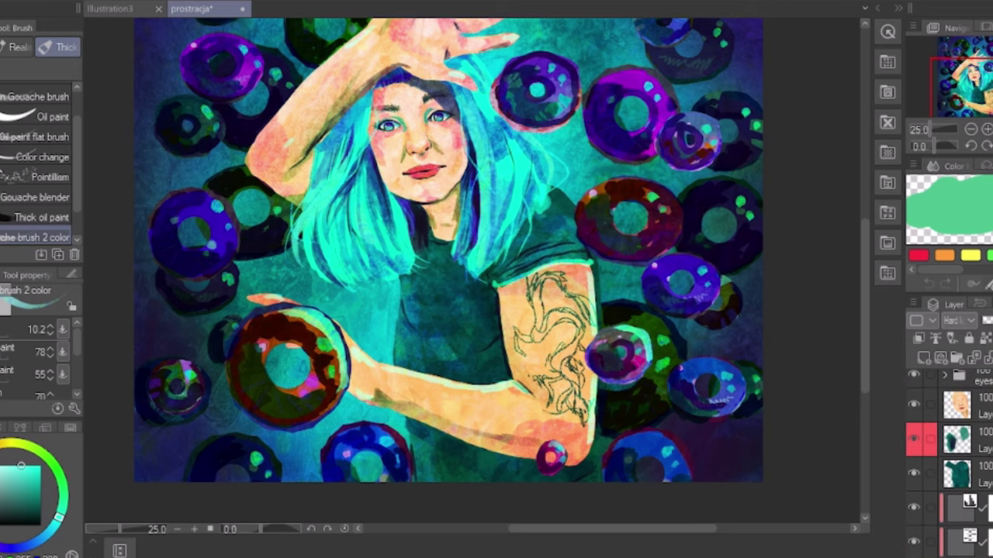
pyautogui.click(986, 472)
pyautogui.hotkey('ctrl', 't')
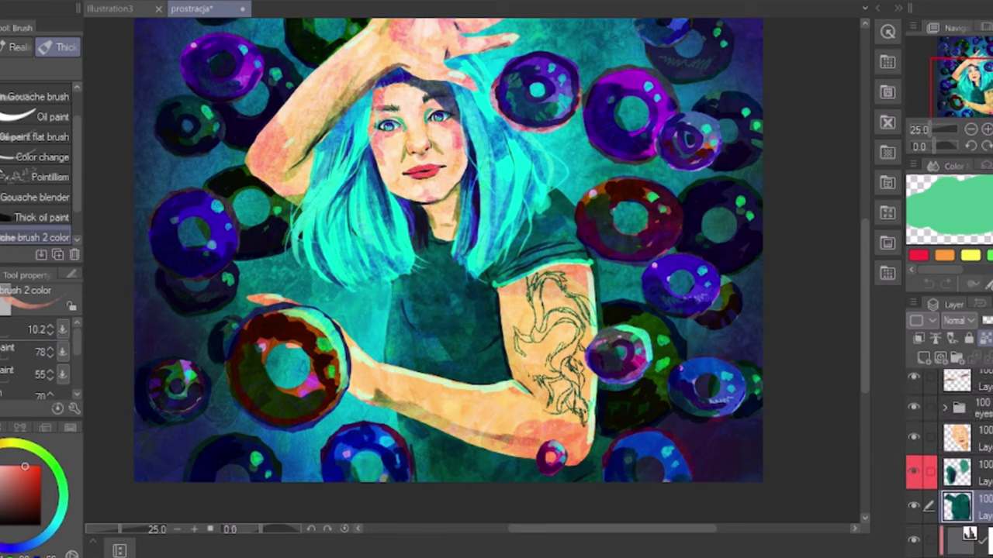
pyautogui.scroll(1, 971, 475)
pyautogui.click(971, 496)
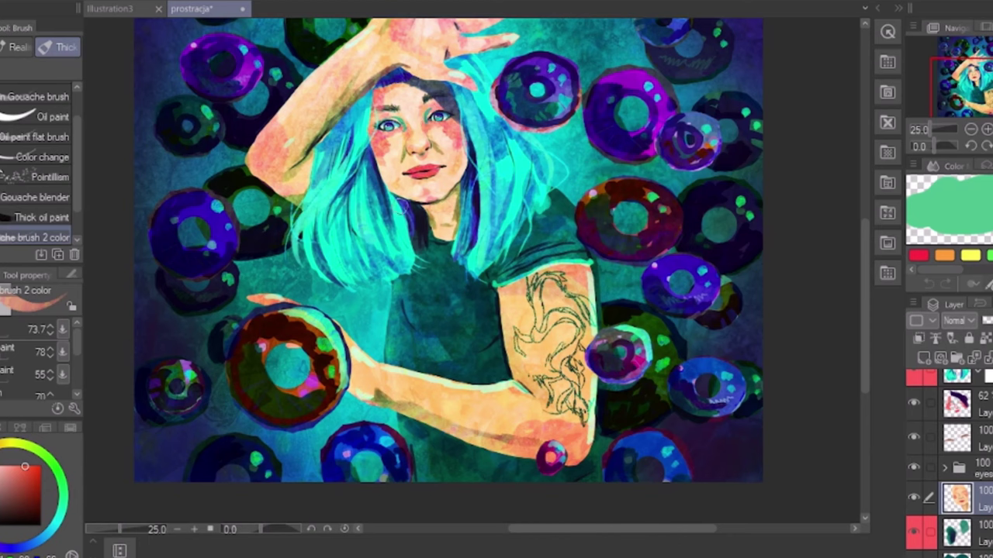
# Step: Select the layer at 79% opacity and switch to the hard eraser
pyautogui.click(934, 127)
pyautogui.scroll(5, 962, 466)
pyautogui.click(970, 473)
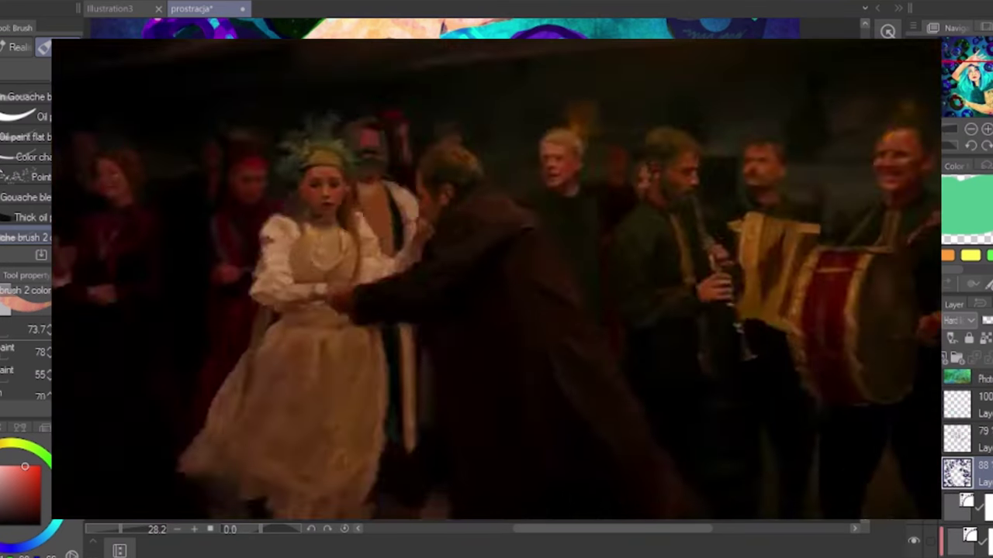
pyautogui.click(970, 439)
pyautogui.press('e')
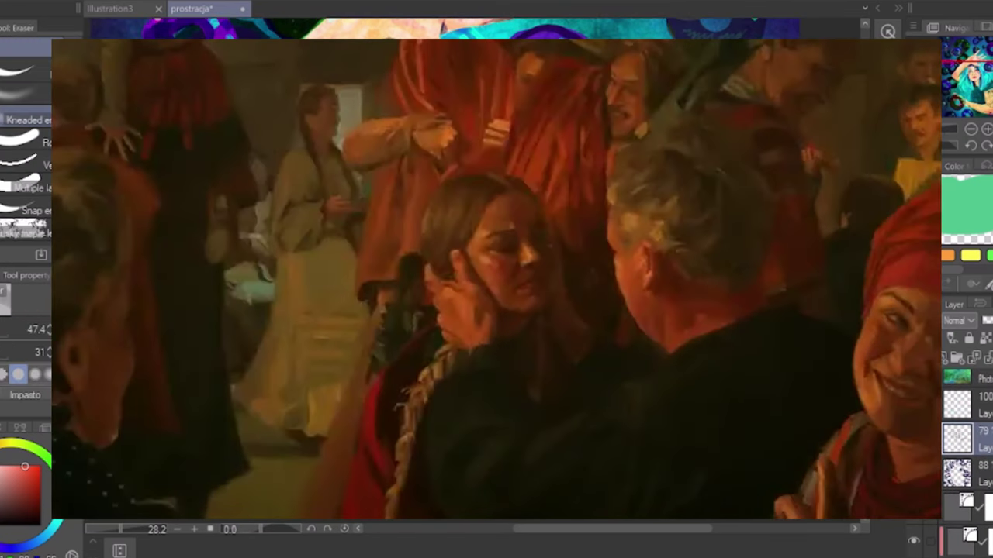
pyautogui.click(27, 71)
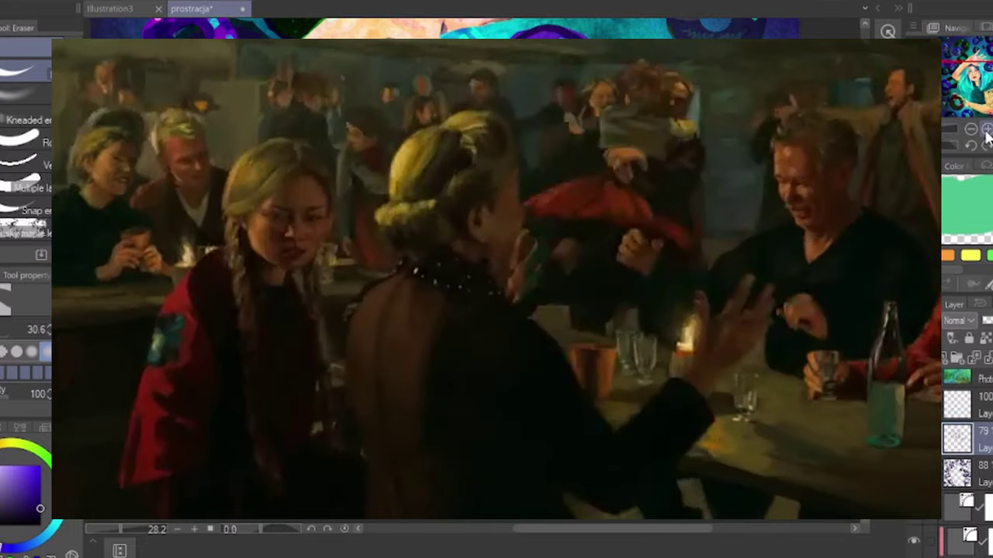
# Step: Return to the two-colour gouache brush at size 10.2 with violet for detailing the 79% opacity layer
pyautogui.click(987, 131)
pyautogui.click(987, 131)
pyautogui.press('b')
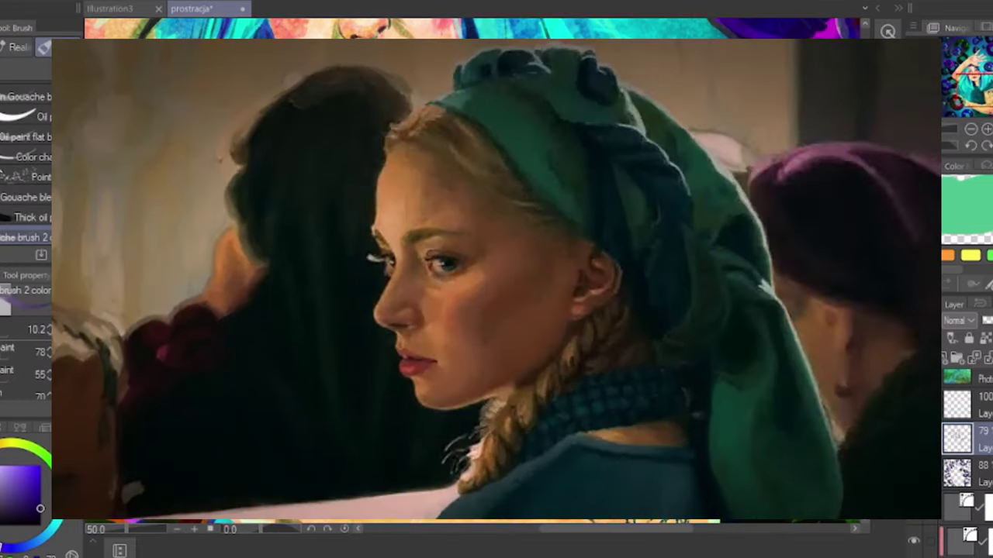
pyautogui.scroll(-3, 472, 310)
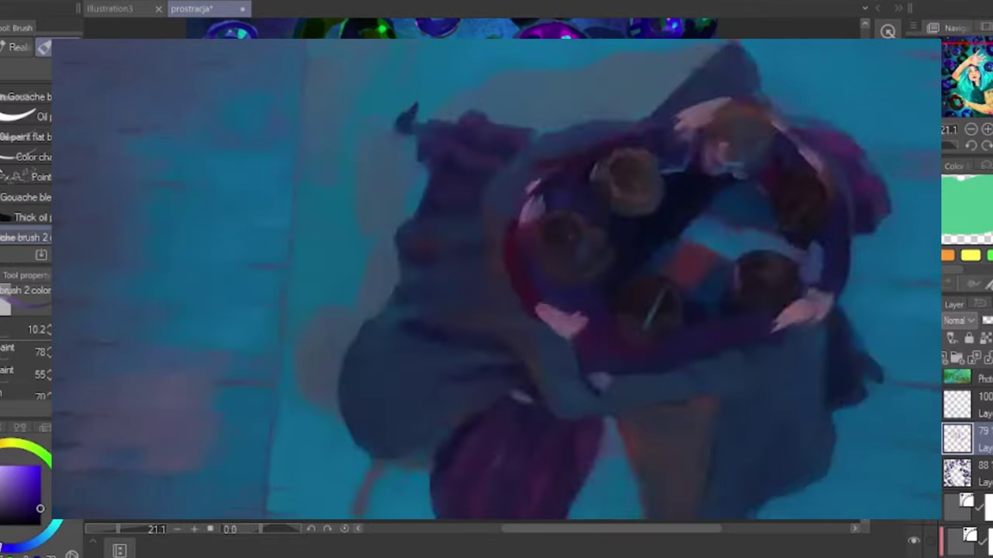
# Step: Select the skin layer and set the two-colour gouache brush to bright turquoise for work around the woman's face
pyautogui.click(987, 130)
pyautogui.click(987, 130)
pyautogui.click(987, 130)
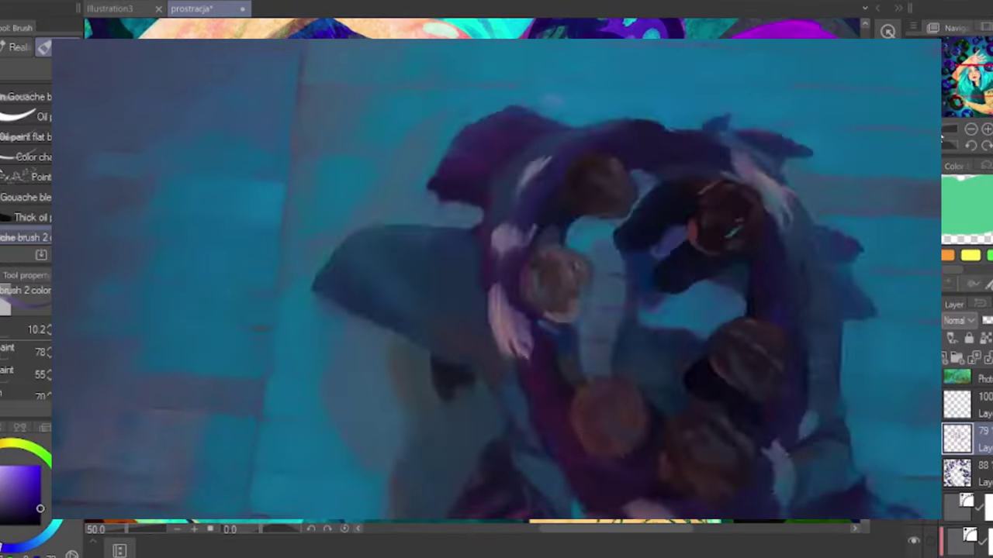
pyautogui.click(986, 131)
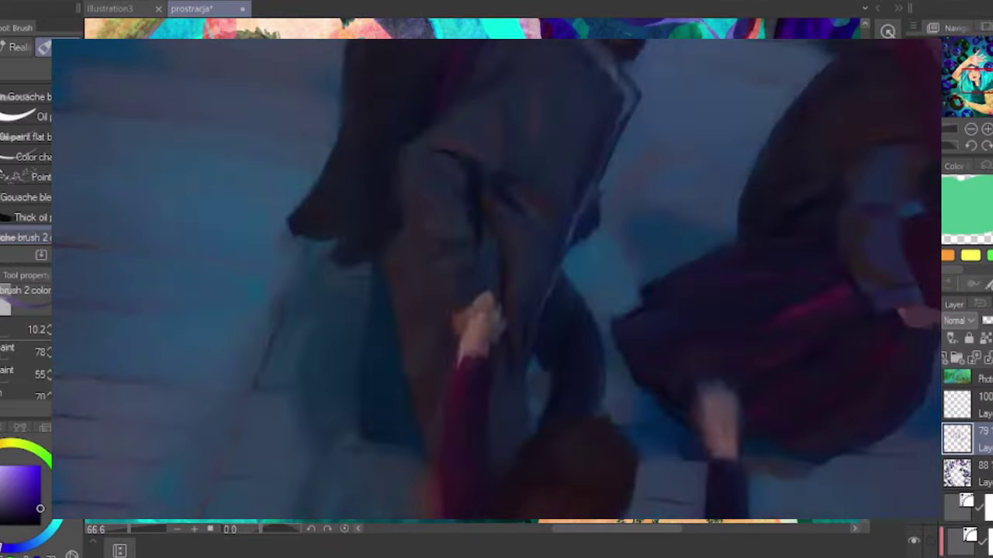
pyautogui.scroll(-5, 978, 442)
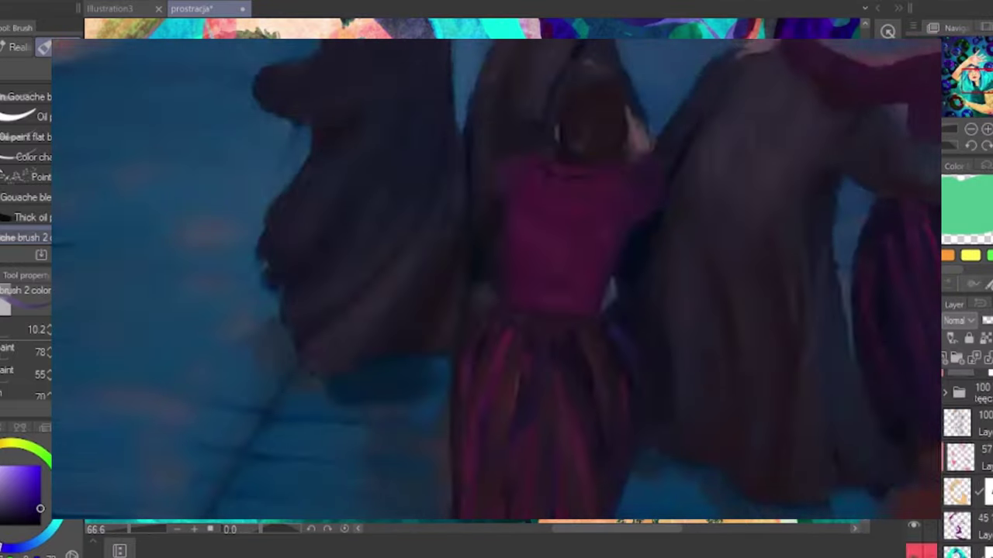
pyautogui.click(979, 432)
pyautogui.click(56, 522)
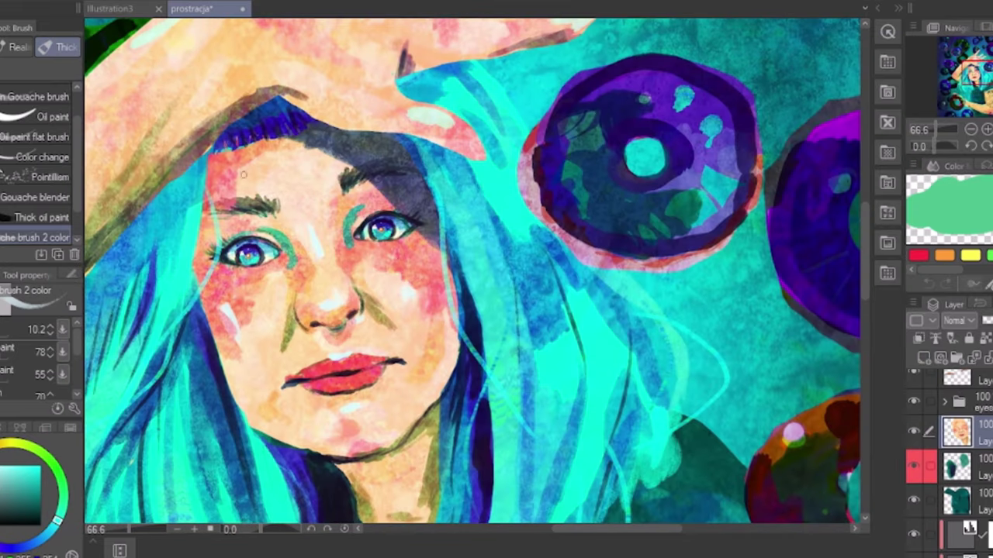
# Step: Turn on the 100% opacity Hard light layer beneath the photo texture and choose turquoise as the brush colour
pyautogui.scroll(-5, 344, 250)
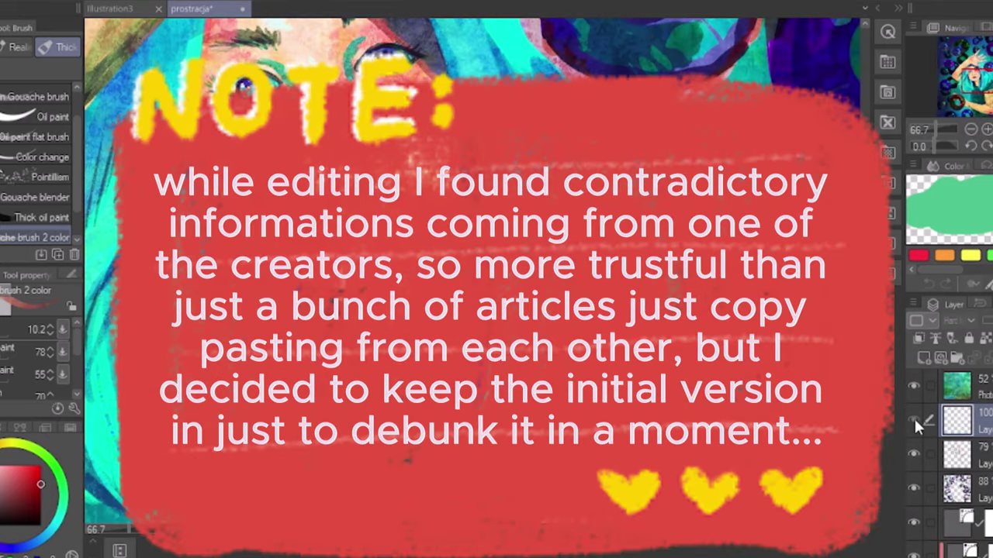
pyautogui.click(915, 420)
pyautogui.click(58, 518)
pyautogui.click(1, 464)
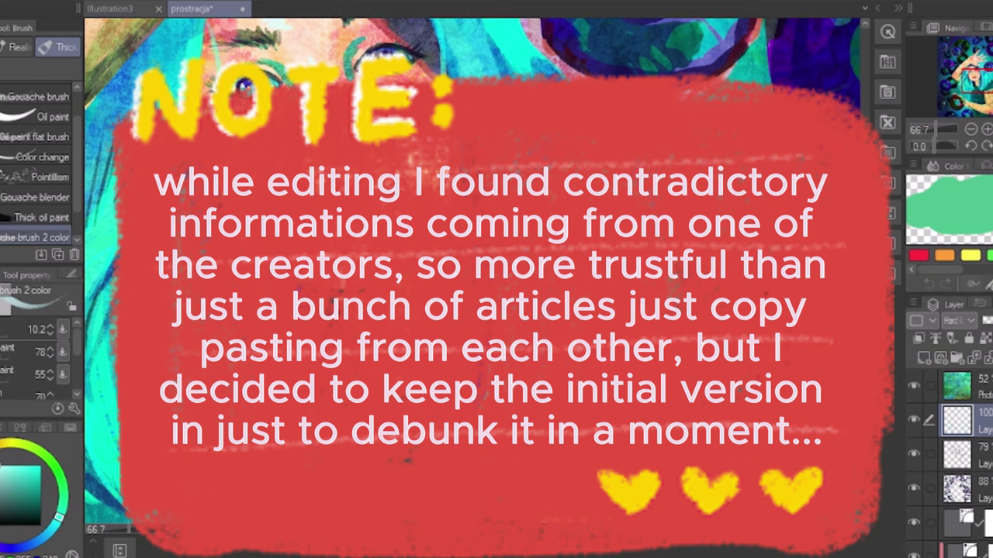
# Step: Select the 62% opacity shading layer that holds the dark hair and face shadows
pyautogui.click(971, 129)
pyautogui.click(970, 130)
pyautogui.click(970, 130)
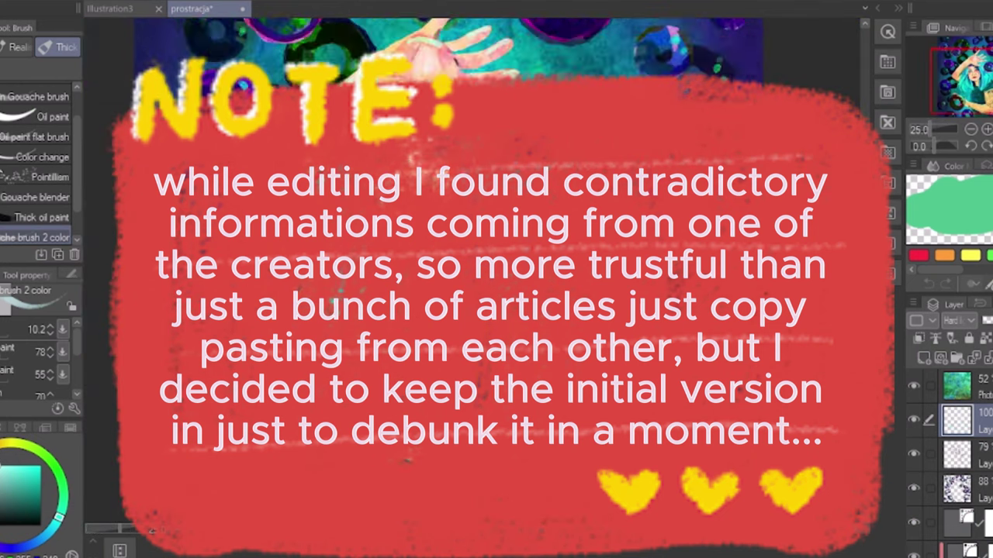
pyautogui.click(970, 130)
pyautogui.click(970, 130)
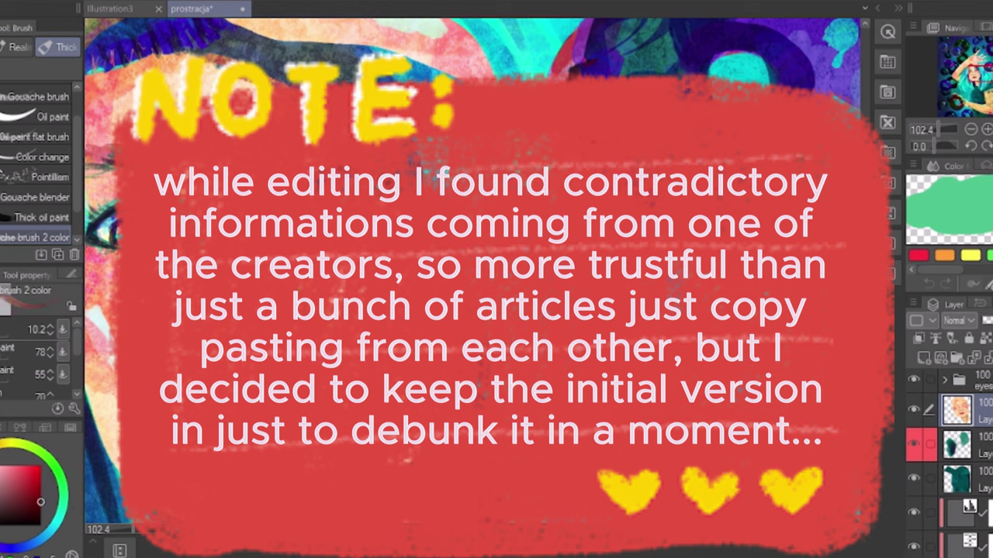
pyautogui.click(962, 442)
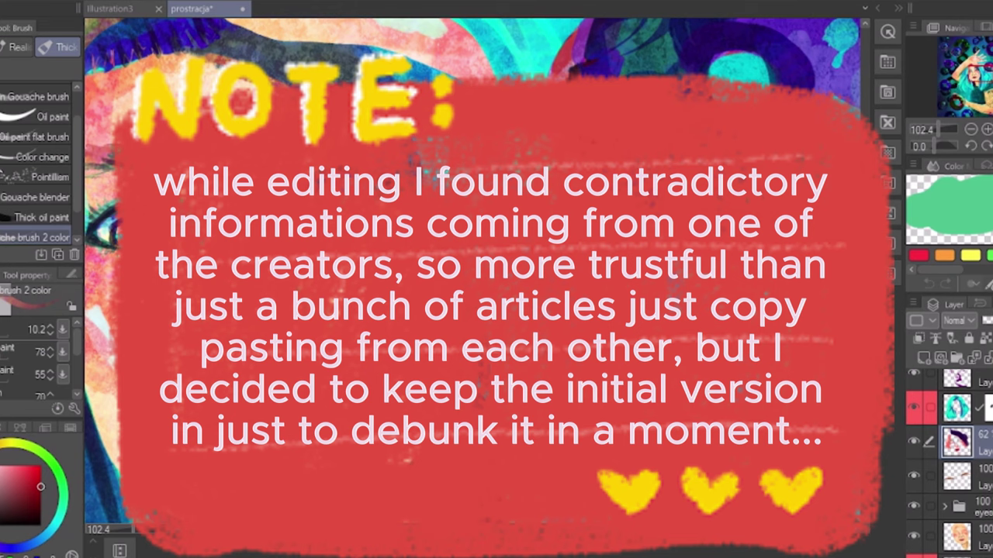
pyautogui.moveTo(938, 130); pyautogui.dragTo(928, 130)
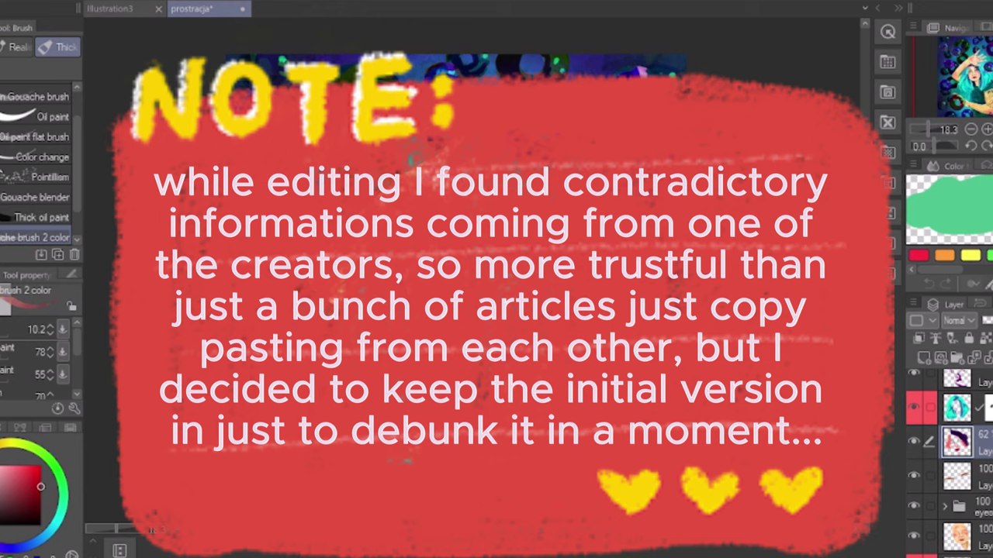
# Step: Select the 57% opacity layer and compare the whole painting with and without it
pyautogui.scroll(4, 962, 458)
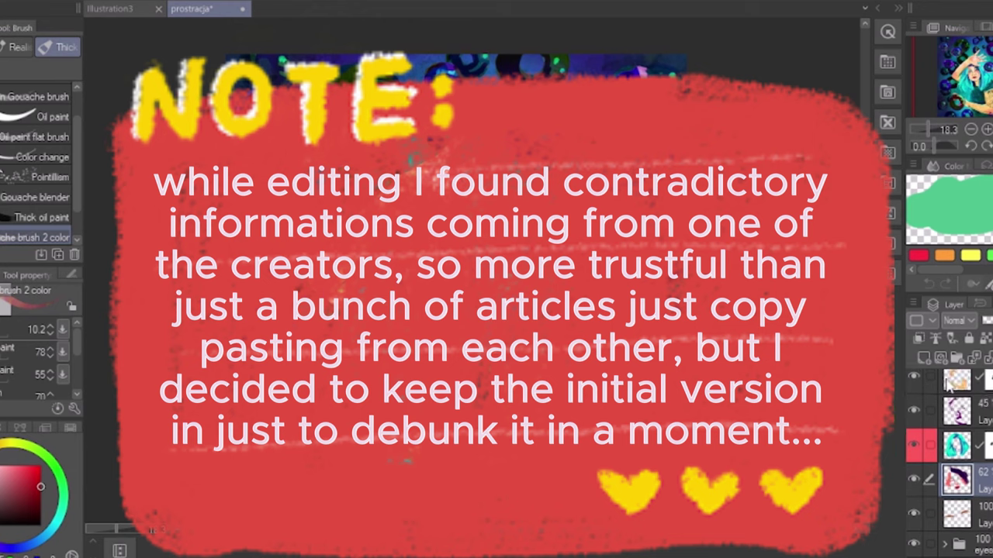
pyautogui.click(982, 451)
pyautogui.click(915, 449)
pyautogui.click(914, 449)
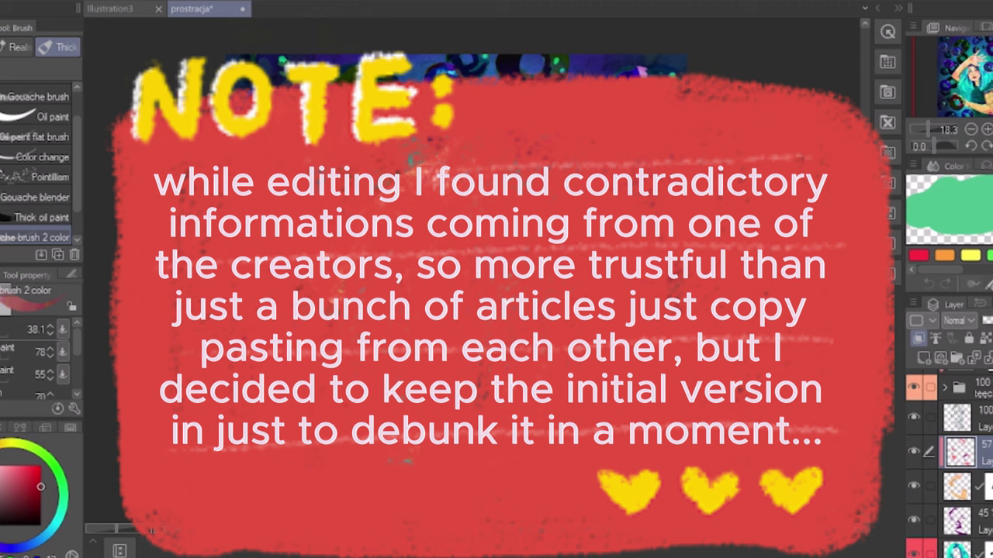
pyautogui.moveTo(927, 130)
pyautogui.mouseDown()
pyautogui.moveTo(942, 132)
pyautogui.moveTo(924, 130)
pyautogui.moveTo(929, 121)
pyautogui.moveTo(933, 130)
pyautogui.mouseUp()
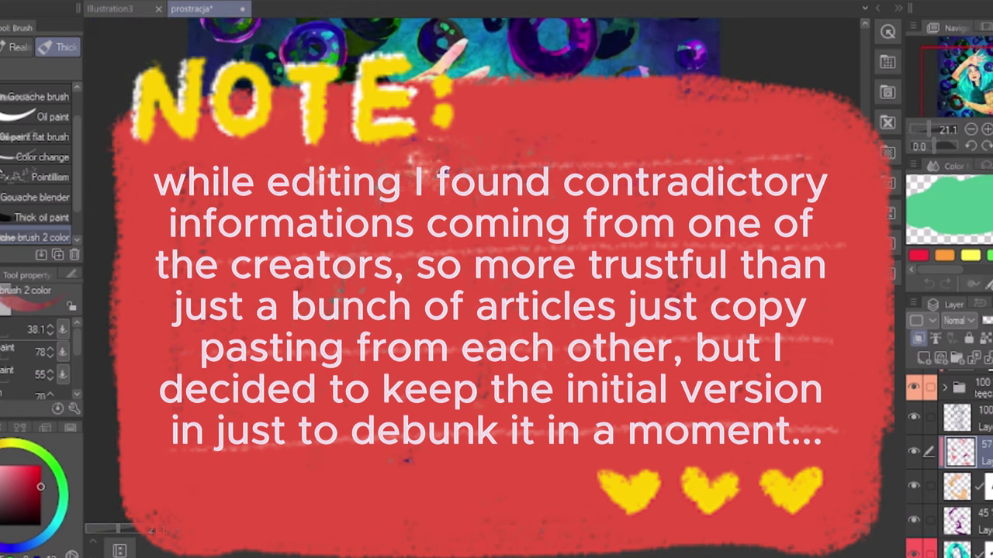
pyautogui.click(988, 130)
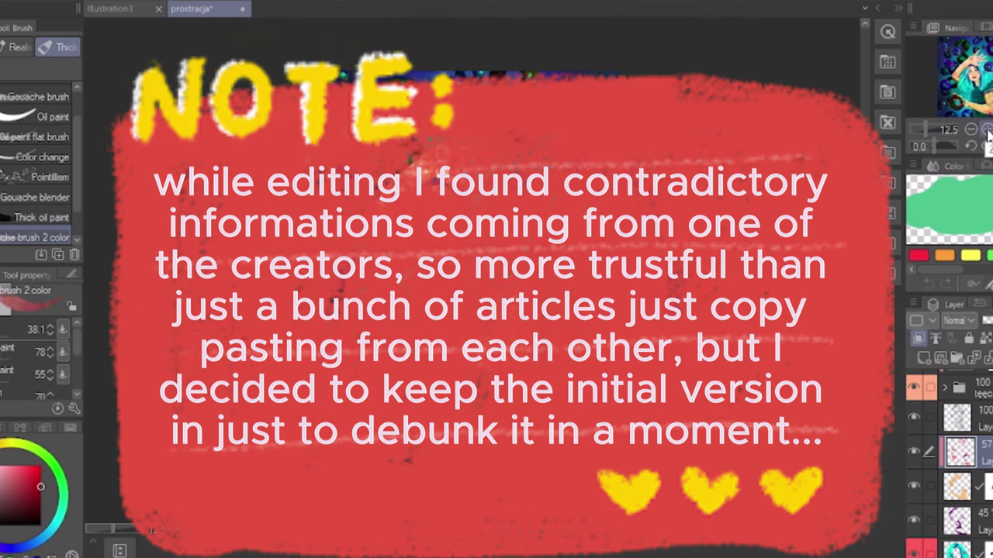
pyautogui.click(987, 128)
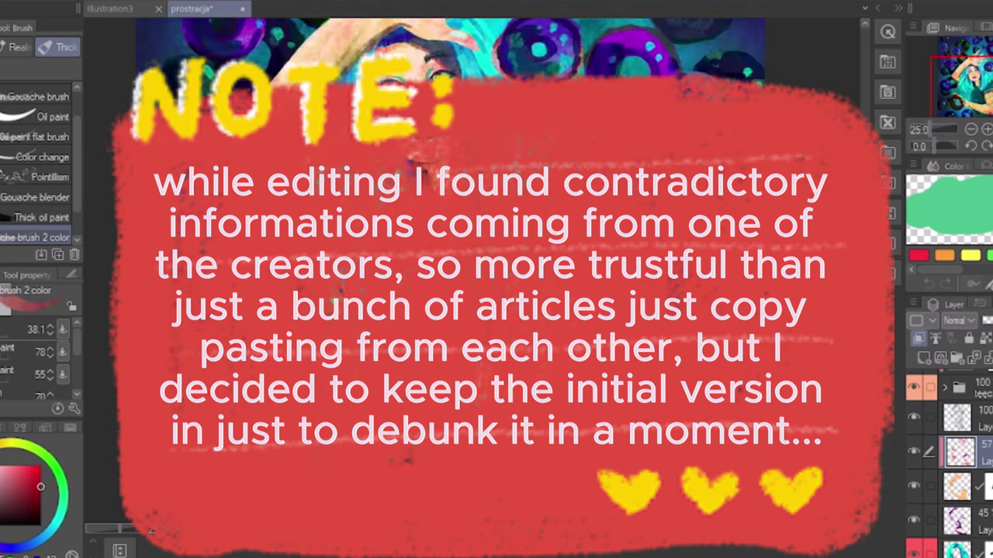
pyautogui.click(971, 130)
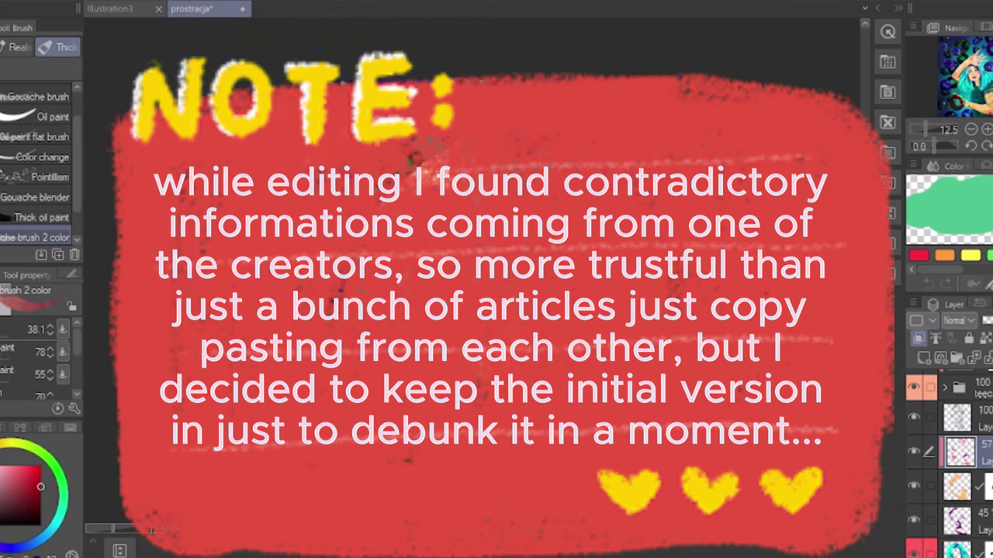
# Step: Add a Hue/Saturation/Luminosity correction layer above the photo texture, adjust its colour shift, and hide the layer
pyautogui.scroll(10, 958, 465)
pyautogui.rightClick(961, 388)
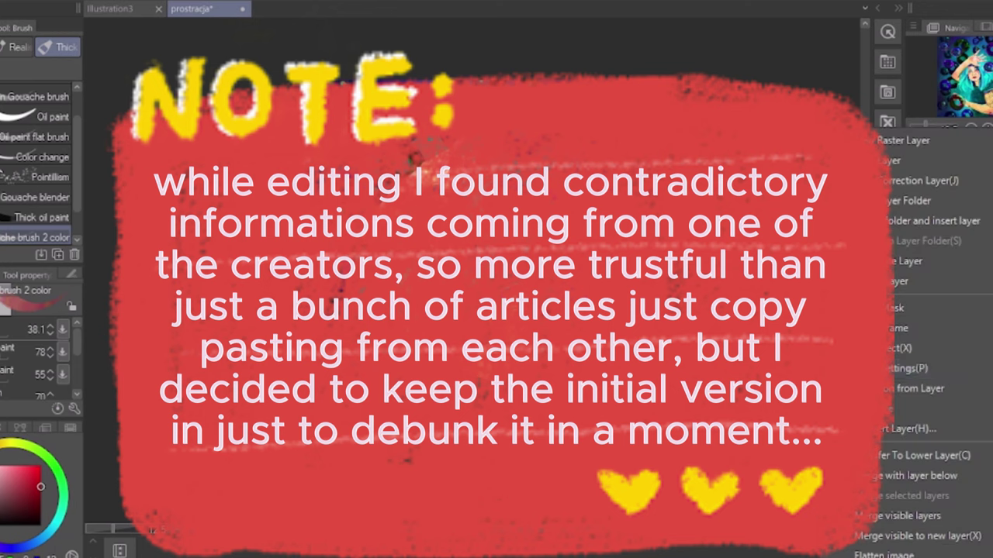
pyautogui.click(744, 221)
pyautogui.moveTo(761, 139); pyautogui.dragTo(790, 140)
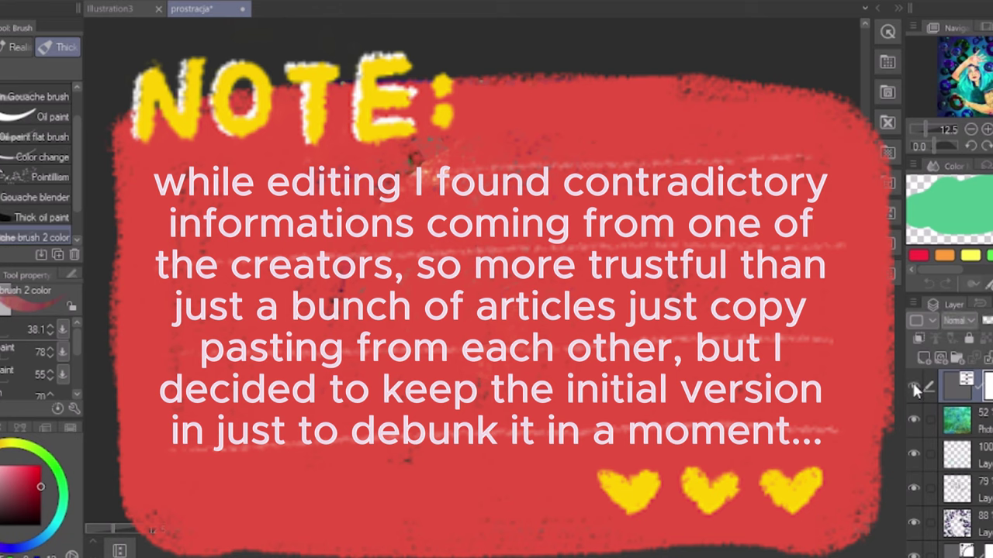
pyautogui.click(914, 384)
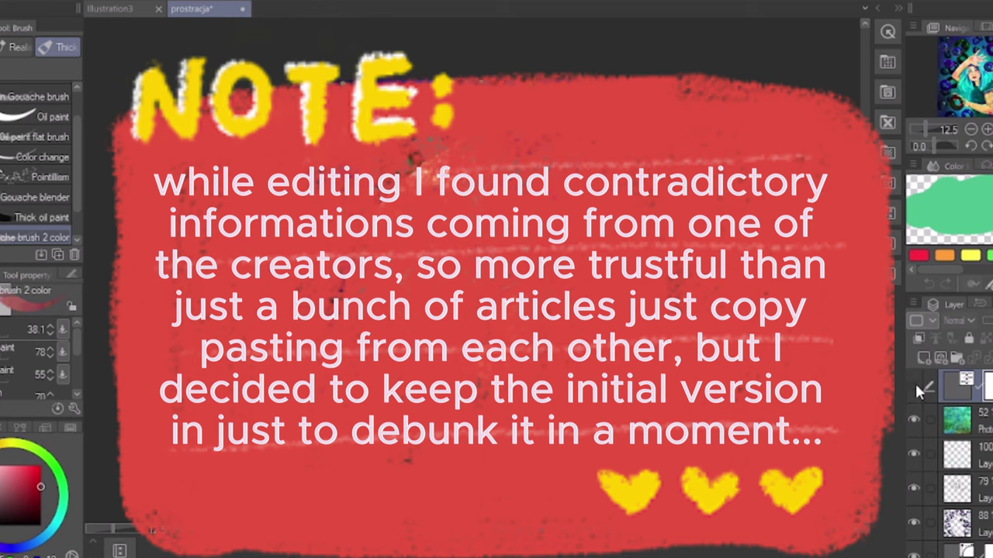
pyautogui.click(913, 384)
pyautogui.click(913, 384)
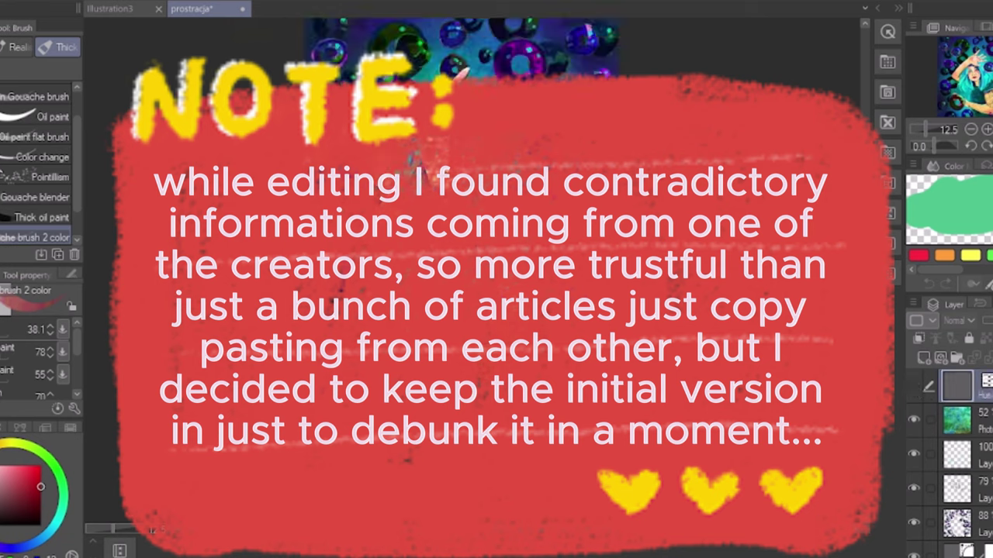
# Step: Compare the painting with and without the 88% opacity layer and inspect its details up close
pyautogui.scroll(-3, 944, 425)
pyautogui.click(913, 426)
pyautogui.click(913, 426)
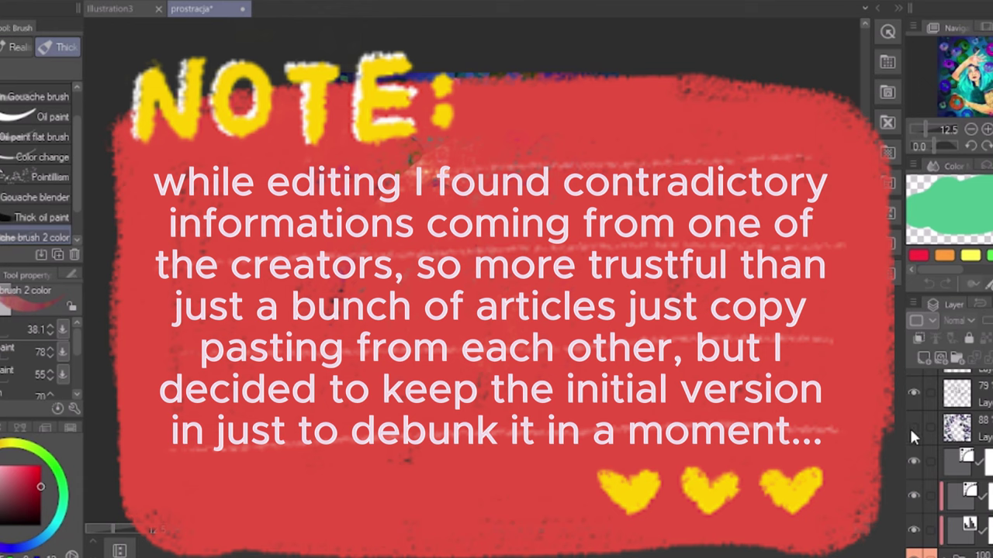
pyautogui.click(911, 427)
pyautogui.click(941, 130)
pyautogui.click(962, 87)
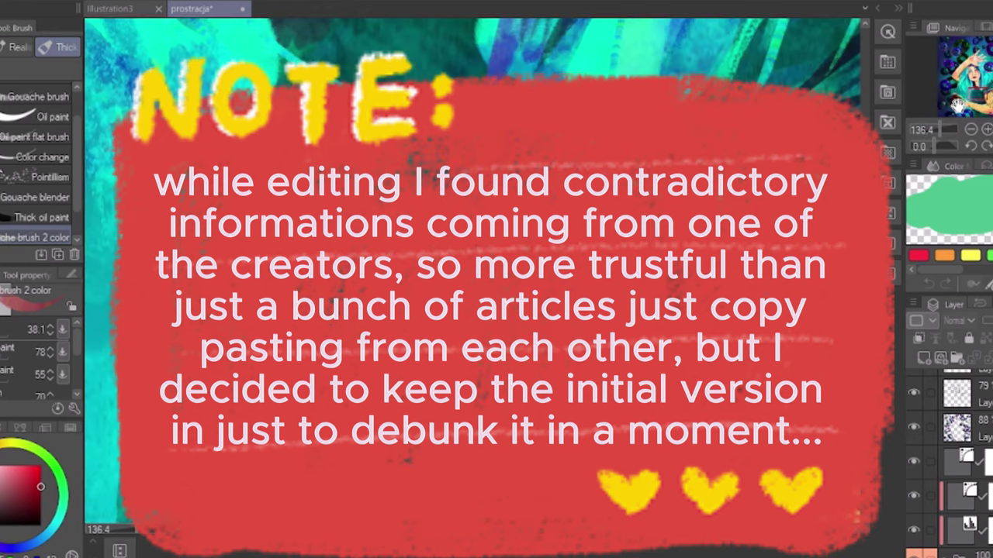
pyautogui.click(948, 85)
pyautogui.click(972, 68)
pyautogui.moveTo(939, 129); pyautogui.dragTo(928, 129)
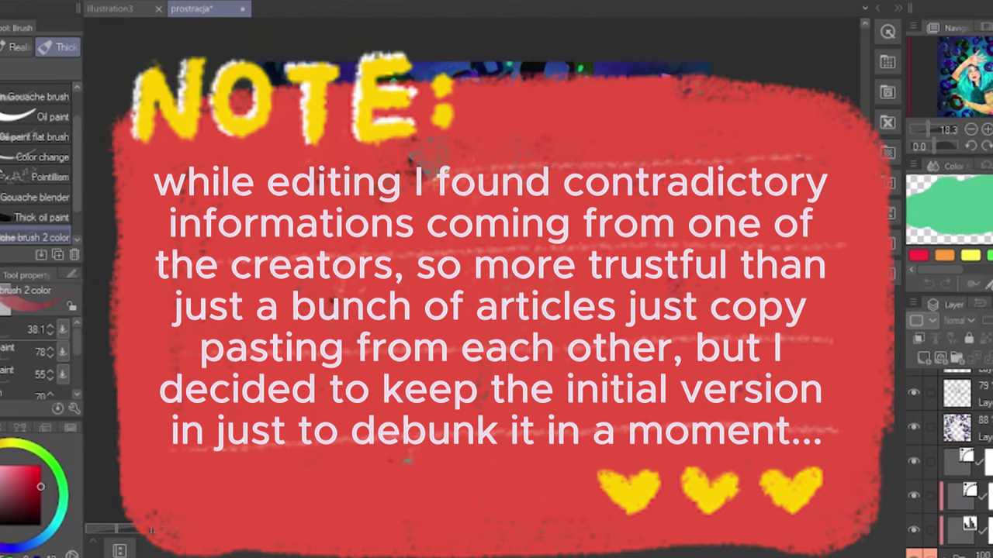
# Step: Lower the Overlay photo texture layer's opacity to 25% and compare the painting with and without the texture
pyautogui.scroll(3, 962, 457)
pyautogui.click(982, 420)
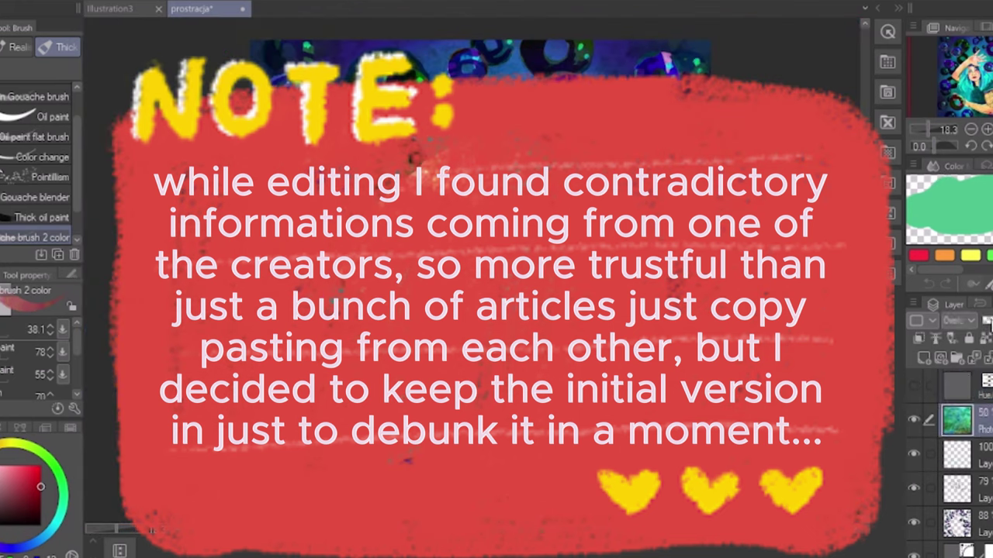
pyautogui.moveTo(991, 323); pyautogui.dragTo(989, 321)
pyautogui.click(912, 417)
pyautogui.click(912, 416)
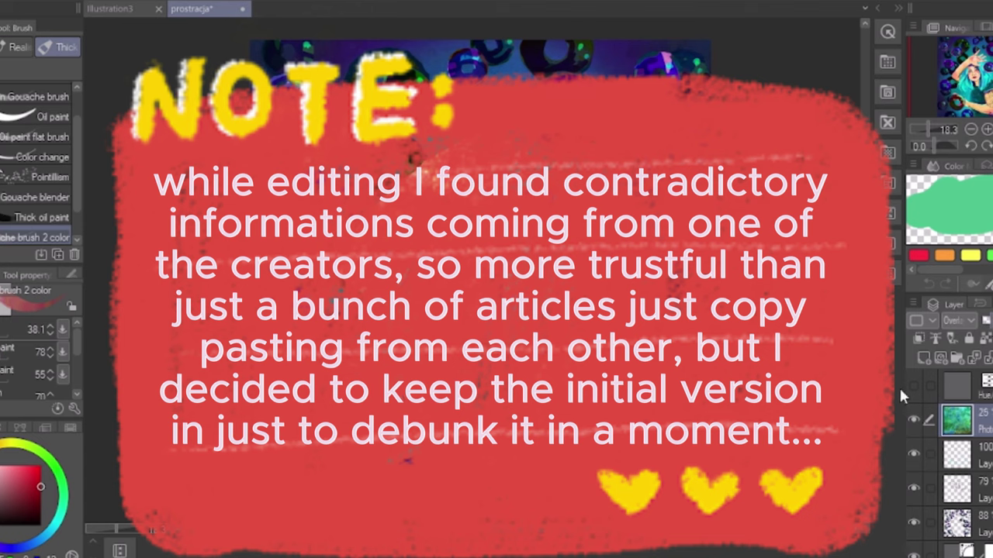
pyautogui.moveTo(927, 128); pyautogui.dragTo(929, 128)
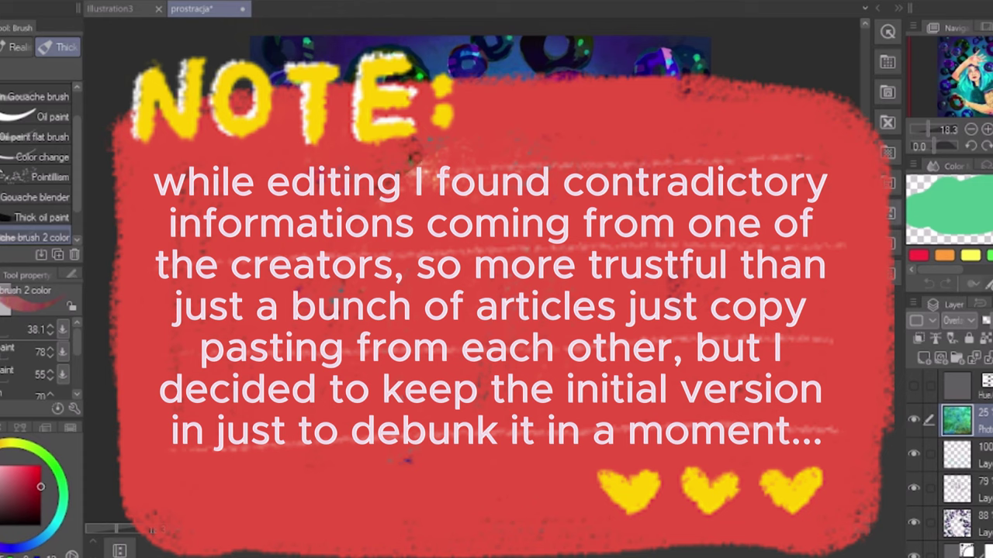
pyautogui.click(971, 130)
pyautogui.click(971, 129)
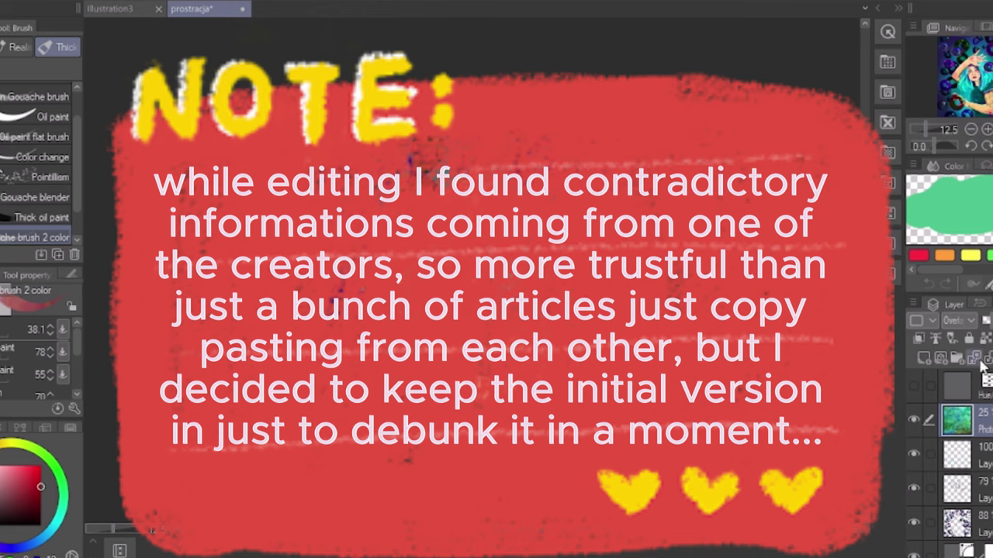
# Step: Add a gradient map correction layer above the hue correction layer and apply a purple-to-red-to-yellow gradient
pyautogui.click(981, 385)
pyautogui.rightClick(980, 385)
pyautogui.moveTo(914, 186)
pyautogui.click(749, 333)
pyautogui.moveTo(858, 107); pyautogui.dragTo(928, 156)
pyautogui.doubleClick(722, 395)
pyautogui.click(853, 207)
# Step: Recolour the gradient map's node at position 59 to teal and apply the gradient
pyautogui.click(970, 359)
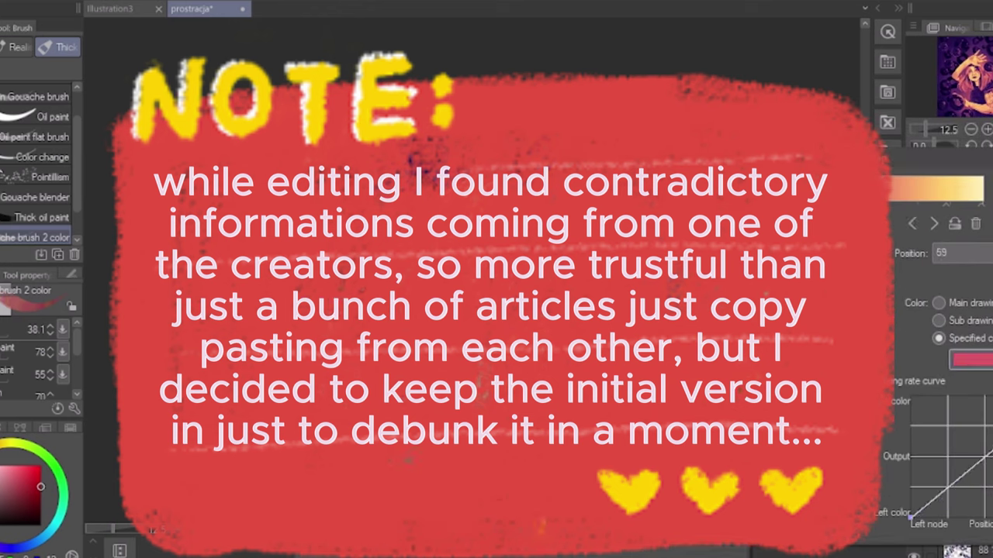
pyautogui.press('Return')
pyautogui.press('Return')
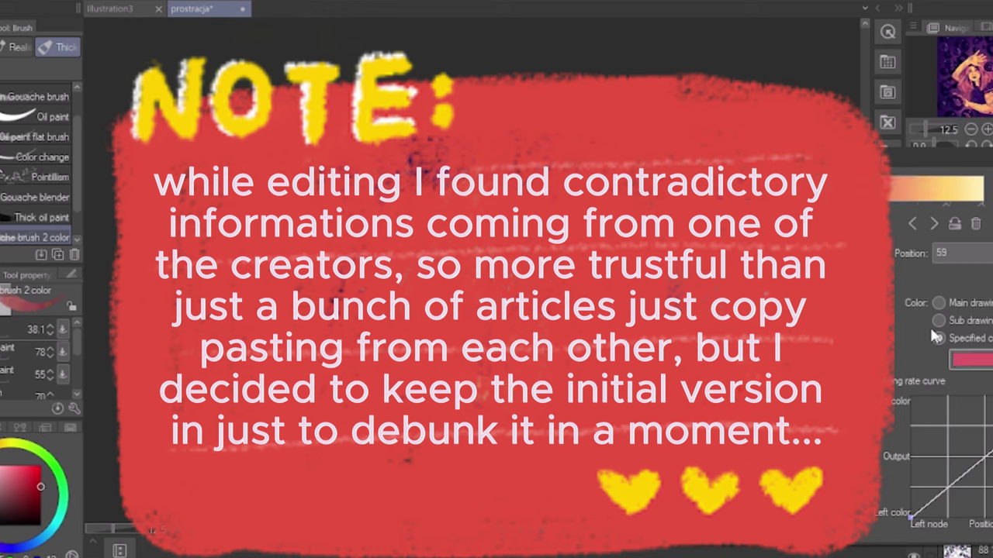
pyautogui.click(935, 336)
pyautogui.press('Return')
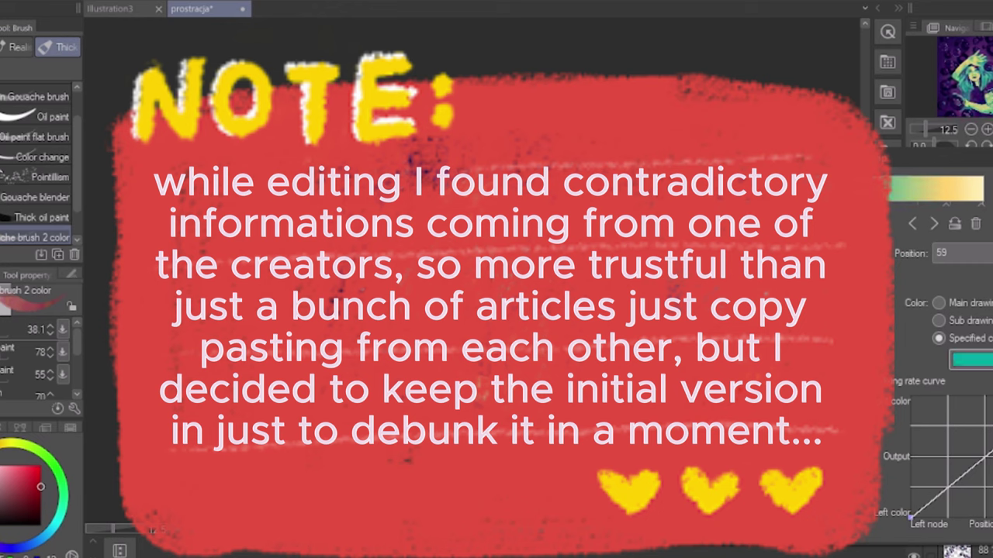
pyautogui.click(934, 225)
pyautogui.click(913, 224)
pyautogui.press('Return')
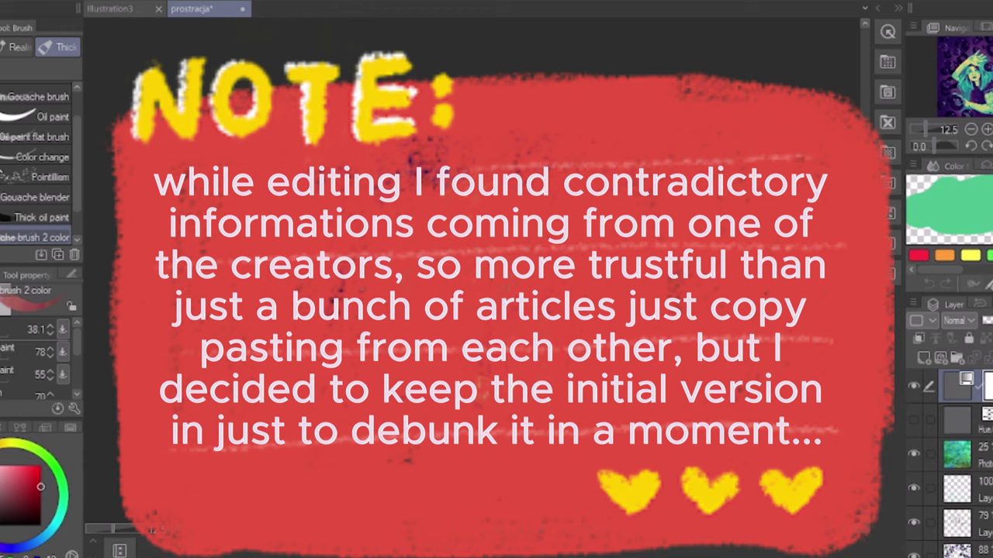
# Step: Turn on the hue correction layer, move the gradient map layer beneath it, and compare the gradient map's effect
pyautogui.click(914, 385)
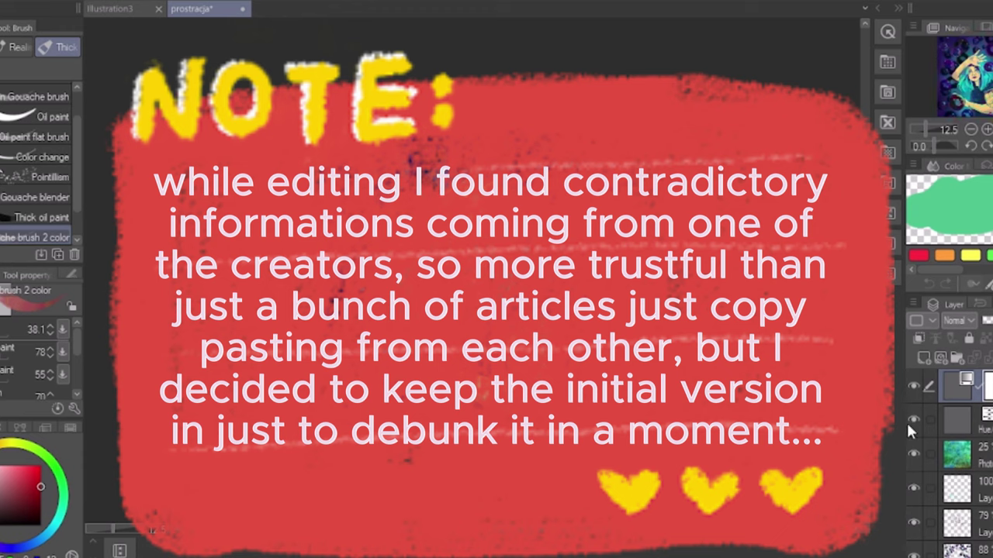
pyautogui.click(913, 419)
pyautogui.moveTo(961, 387); pyautogui.dragTo(958, 435)
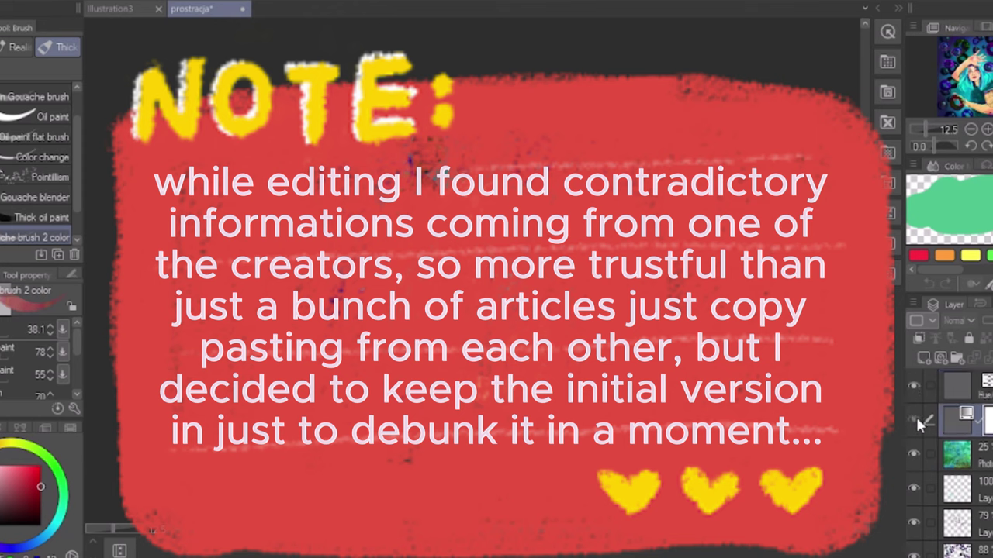
pyautogui.click(913, 421)
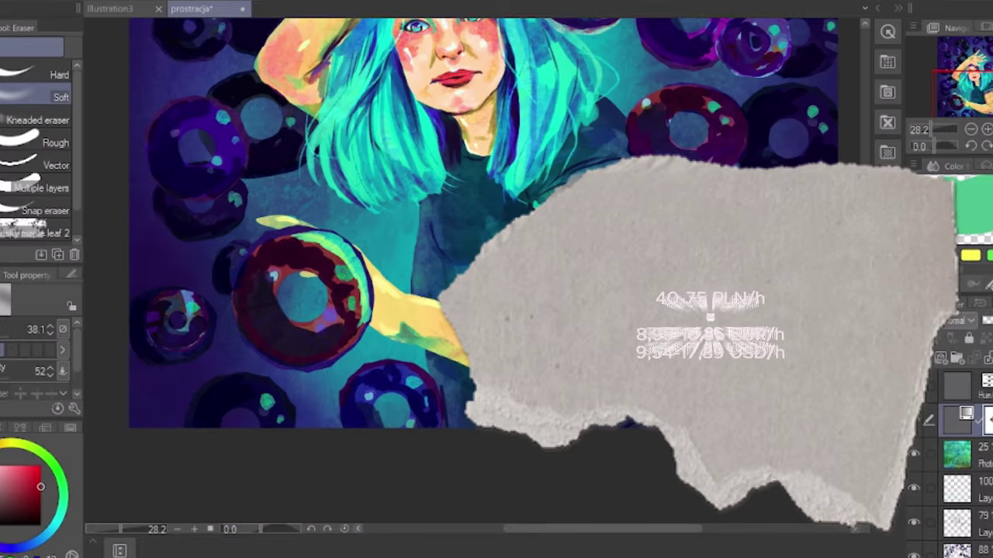
pyautogui.scroll(3, 469, 131)
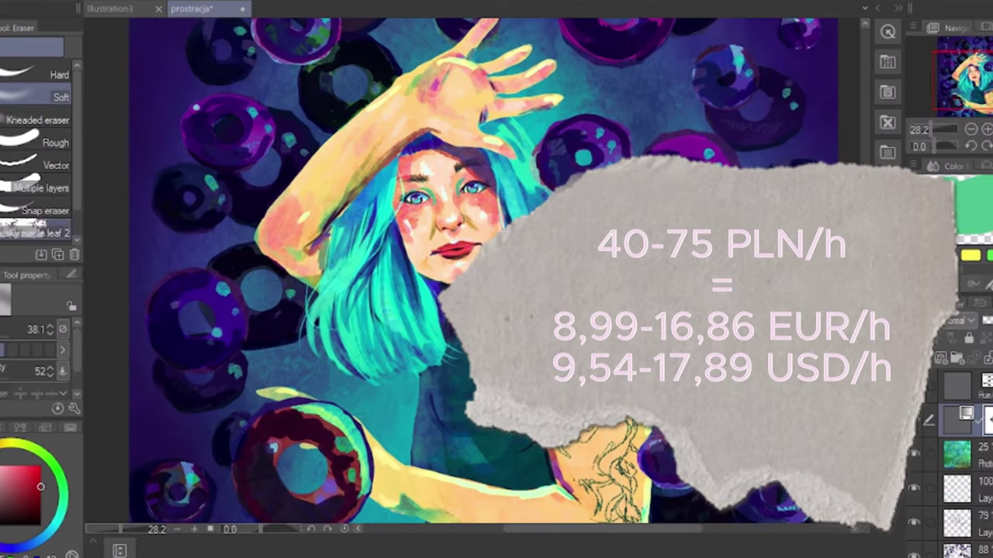
# Step: Add a new empty layer above the hue correction layer
pyautogui.click(2, 248)
pyautogui.click(2, 194)
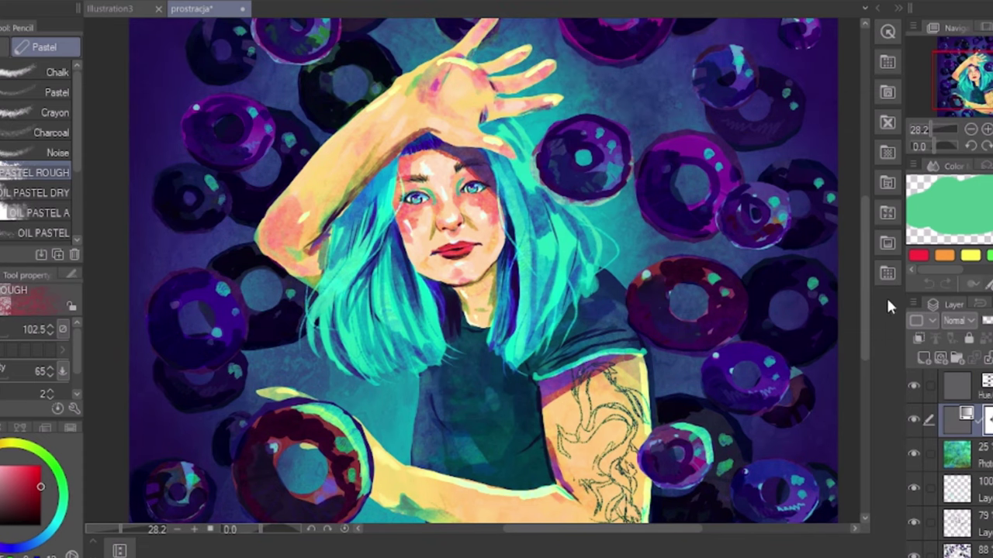
pyautogui.click(971, 129)
pyautogui.click(972, 130)
pyautogui.click(987, 130)
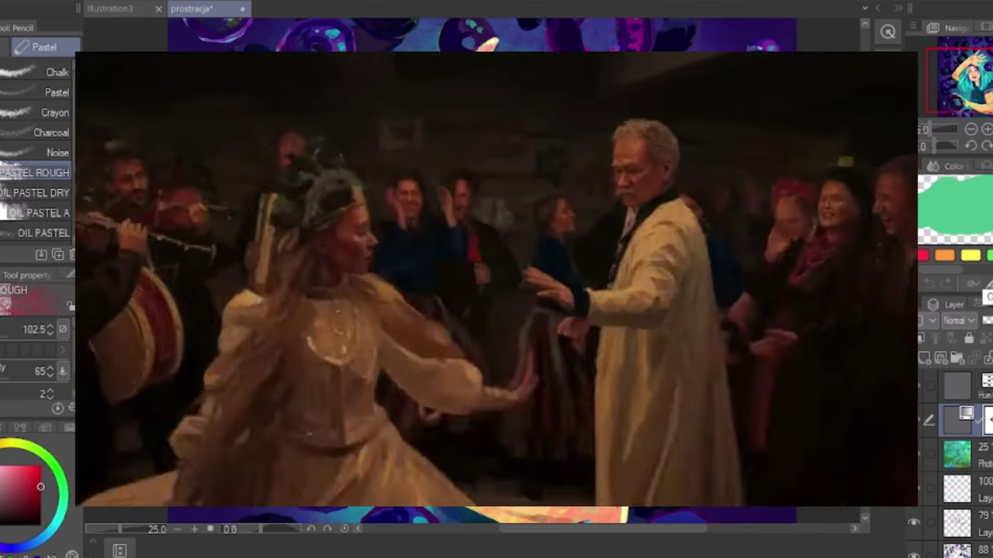
pyautogui.click(971, 130)
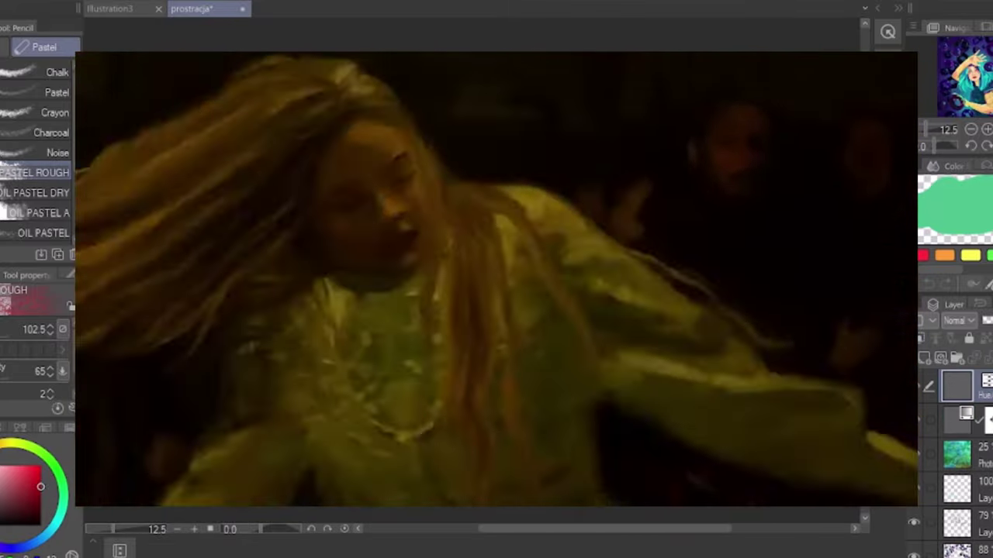
pyautogui.scroll(-3, 958, 457)
pyautogui.scroll(4, 958, 434)
pyautogui.click(957, 378)
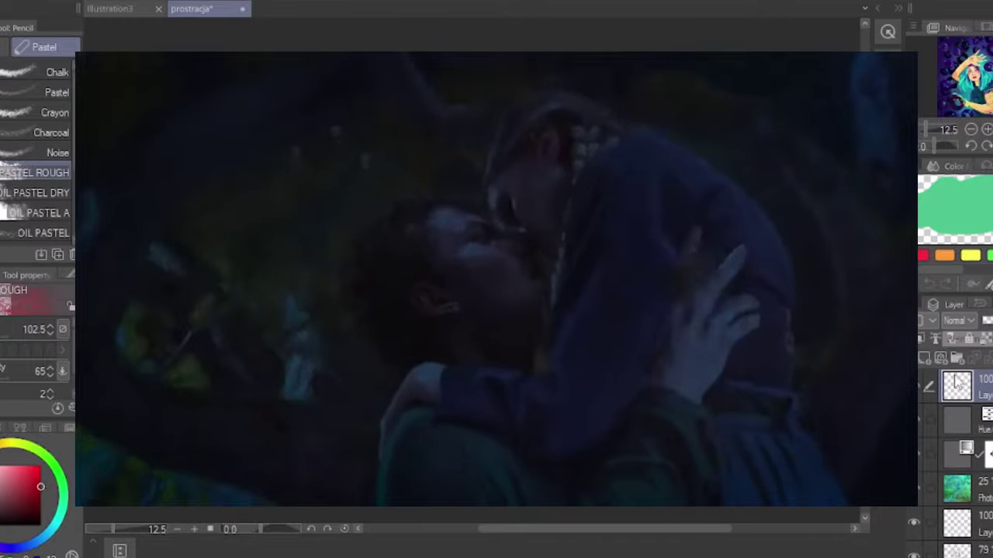
# Step: Draw a white outline around the woman's arms on the new layer with Outline Selection
pyautogui.scroll(-1, 959, 434)
pyautogui.scroll(1, 955, 407)
pyautogui.scroll(-6, 956, 407)
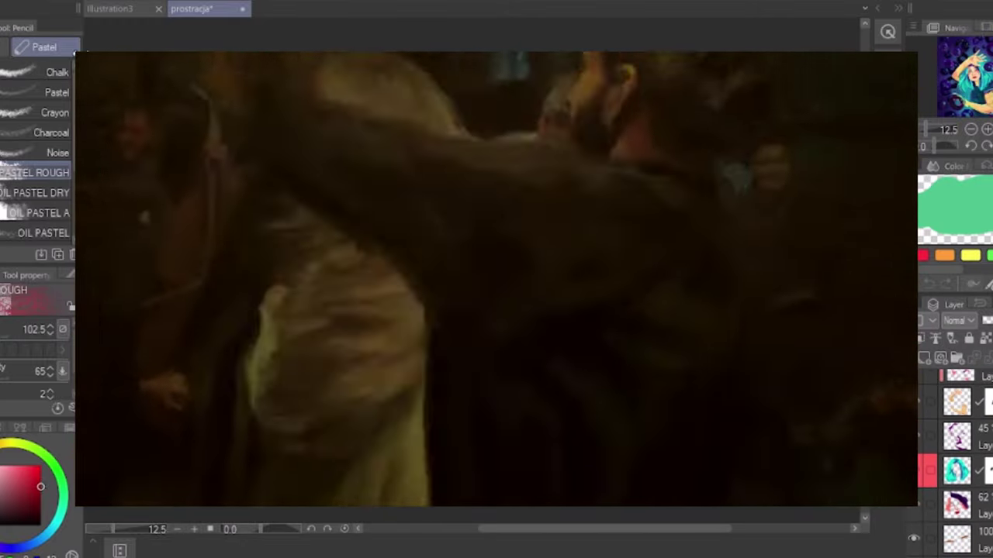
pyautogui.click(15, 1)
pyautogui.click(45, 288)
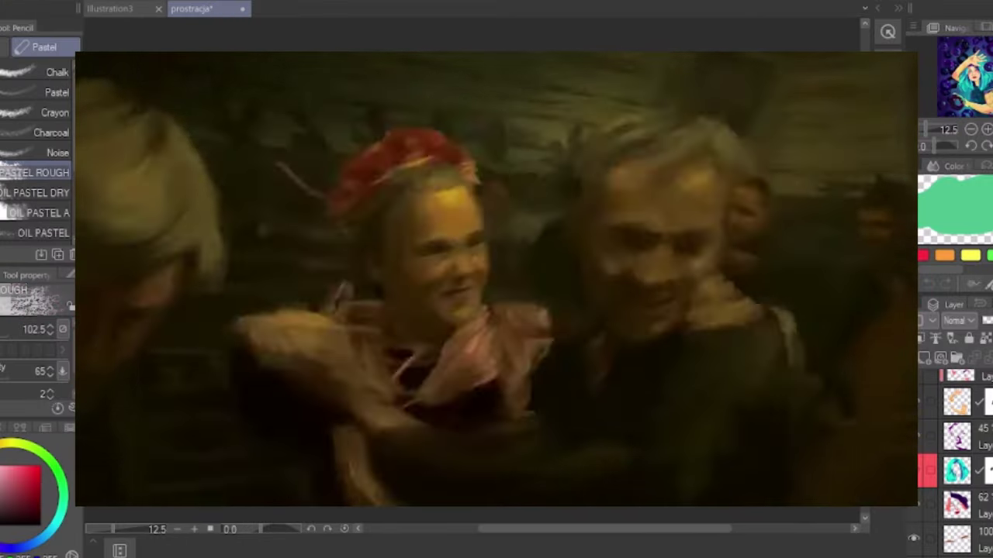
pyautogui.click(16, 1)
pyautogui.click(44, 289)
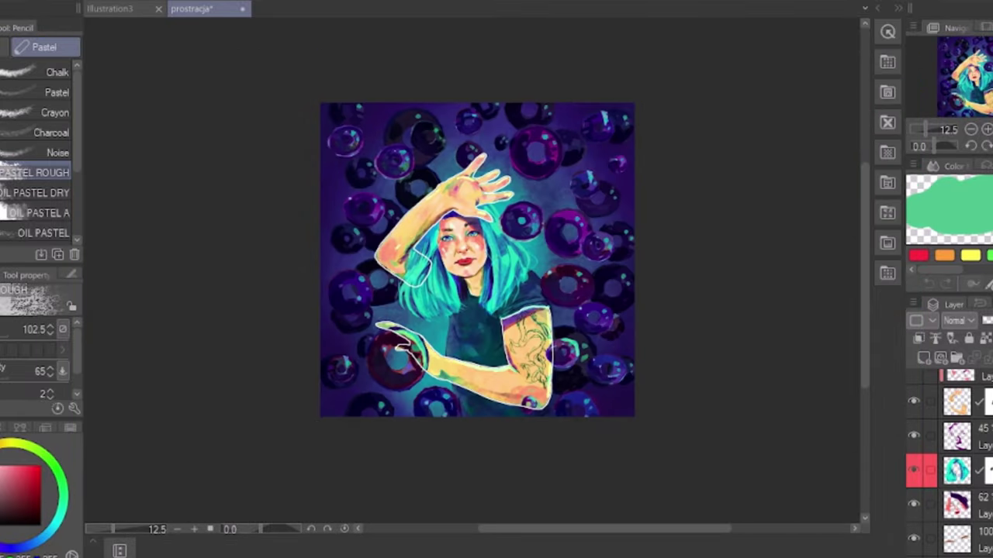
# Step: Select the turquoise hair layer's contents, outline the selection in white on the new layer, and clear the selection
pyautogui.keyDown('ctrl'); pyautogui.click(959, 472); pyautogui.keyUp('ctrl')
pyautogui.click(15, 2)
pyautogui.click(62, 288)
pyautogui.click(782, 163)
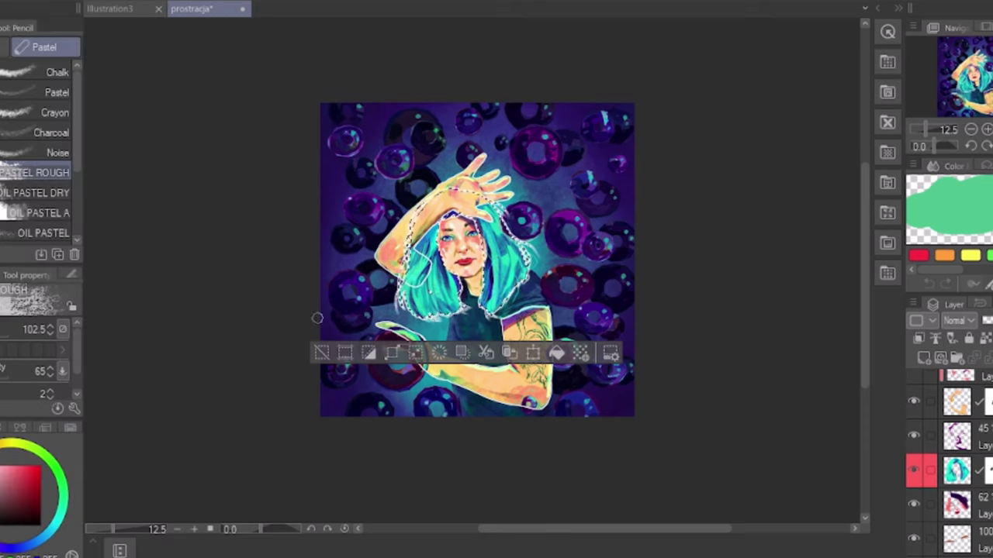
pyautogui.click(322, 353)
# Step: Select the teal shirt layer's contents, outline the selection outside at 10 px line width in white, and deselect
pyautogui.scroll(-3, 960, 465)
pyautogui.scroll(1, 960, 465)
pyautogui.scroll(-3, 960, 466)
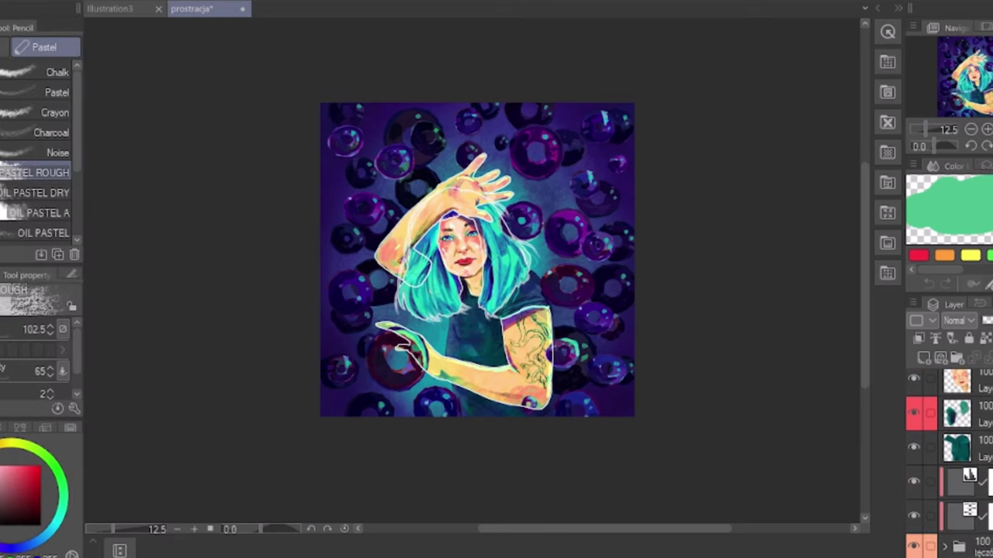
pyautogui.scroll(-1, 967, 423)
pyautogui.keyDown('ctrl'); pyautogui.click(965, 418); pyautogui.keyUp('ctrl')
pyautogui.click(15, 2)
pyautogui.click(81, 294)
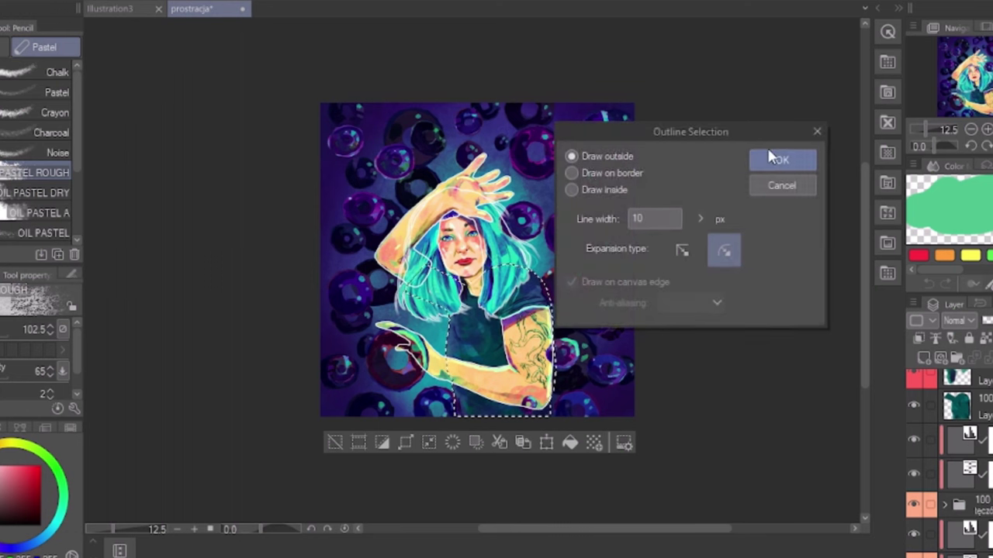
pyautogui.click(779, 159)
pyautogui.hotkey('ctrl', 'd')
# Step: Erase the overlapping outlines crossing the hair, shirt and held donut with the Hard eraser
pyautogui.scroll(3, 950, 465)
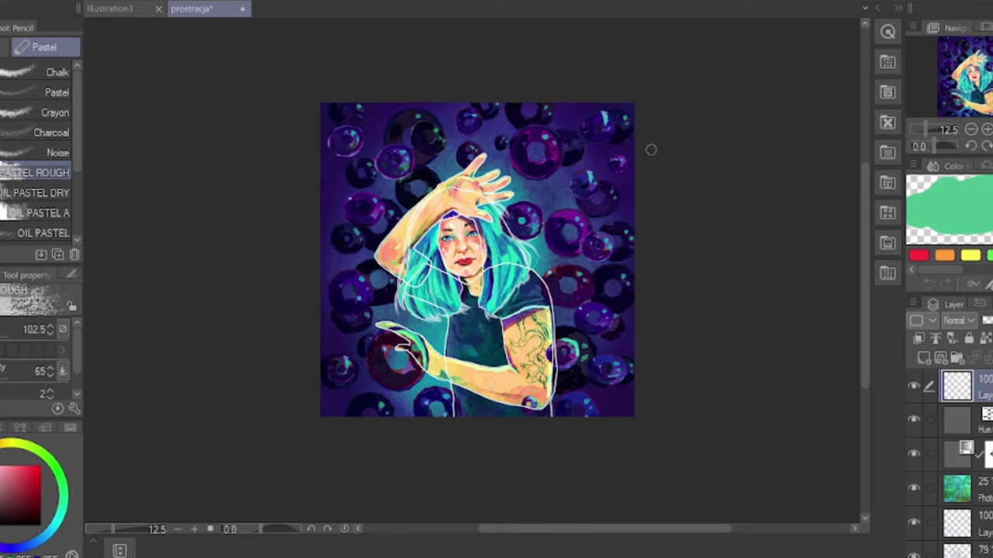
pyautogui.hotkey('ctrl', '+')
pyautogui.press('e')
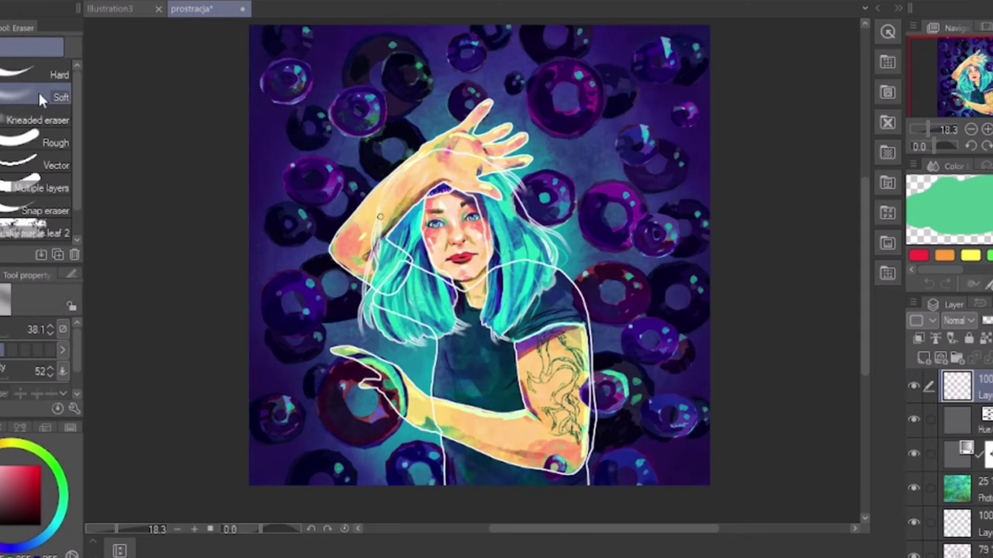
pyautogui.click(35, 74)
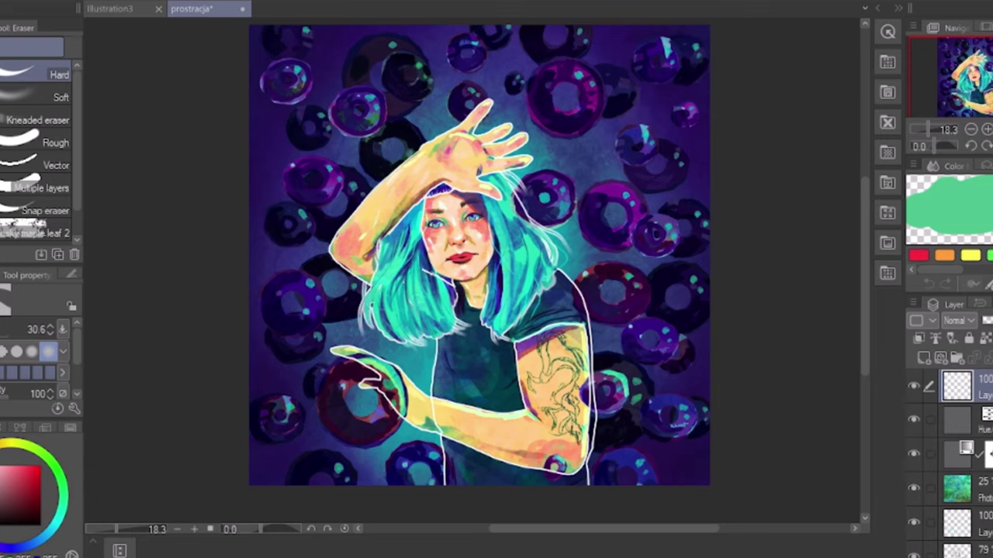
pyautogui.scroll(-3, 854, 276)
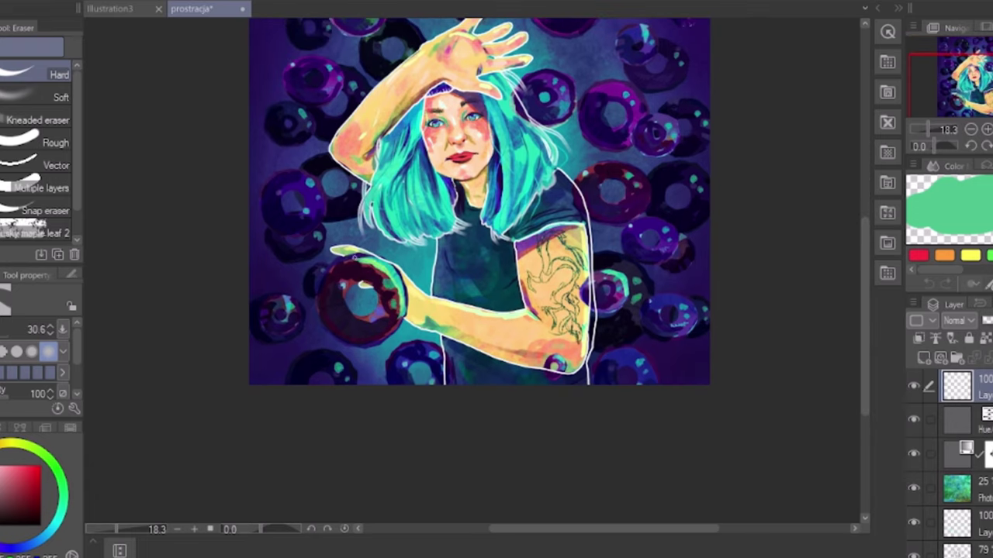
# Step: Set the Real G-Pen's size to 12.7 and draw a white line along the hair strand beside the cheek
pyautogui.press('p')
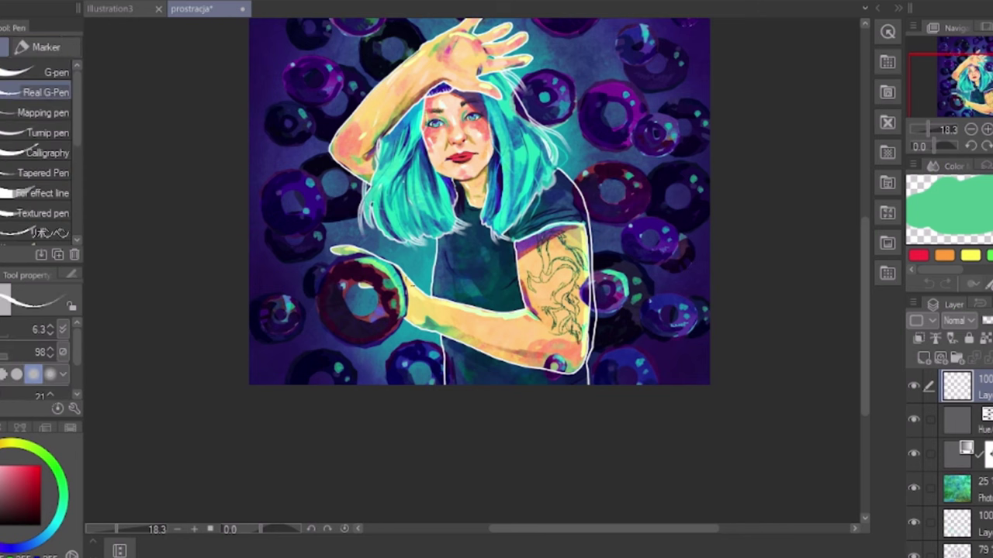
pyautogui.click(937, 130)
pyautogui.moveTo(865, 341); pyautogui.dragTo(865, 257)
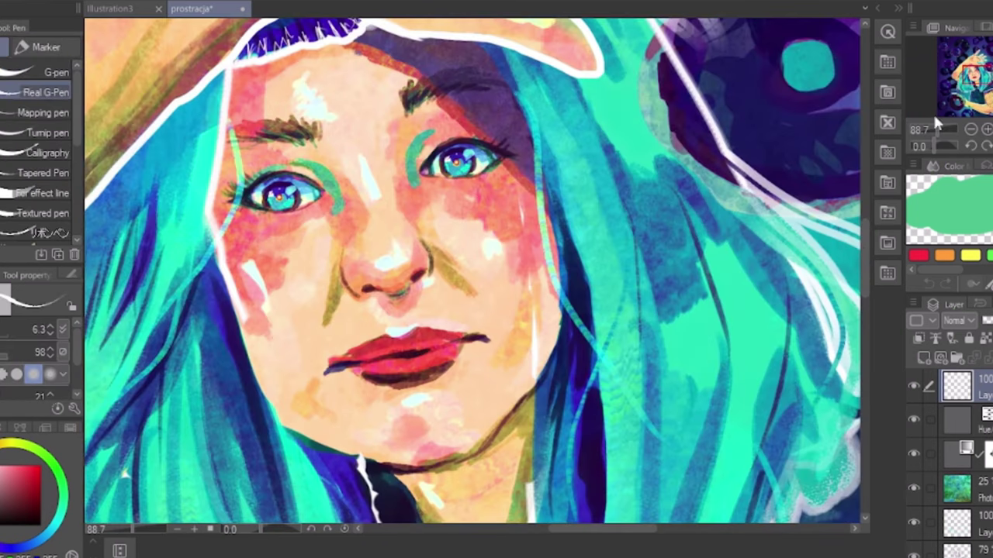
pyautogui.moveTo(210, 197); pyautogui.dragTo(150, 370)
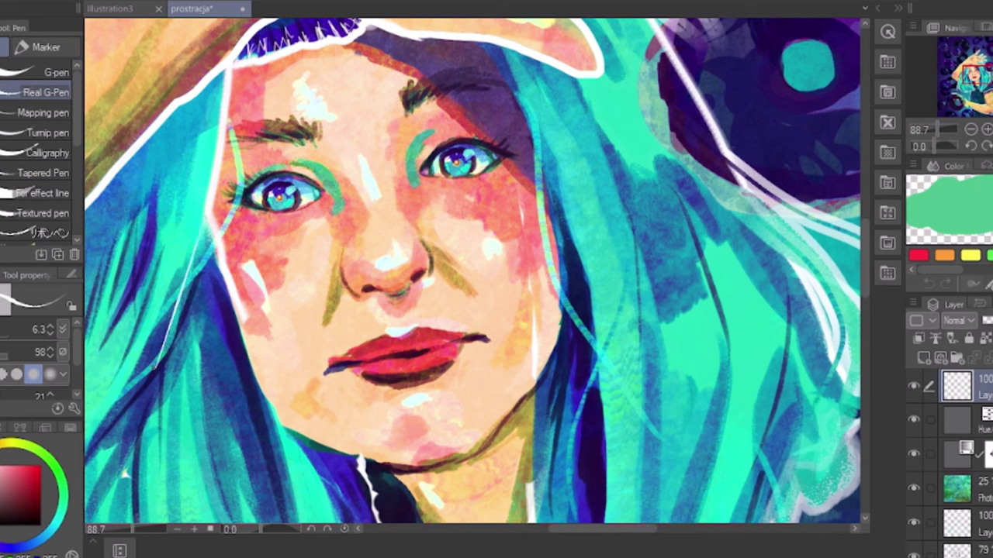
pyautogui.hotkey('ctrl', 'z')
pyautogui.press(']')
pyautogui.press(']')
pyautogui.press(']')
pyautogui.moveTo(208, 218); pyautogui.dragTo(138, 390)
# Step: Outline the cheeks, jaw and chin with a thick white pen line, redrawing the strokes that miss
pyautogui.moveTo(226, 279)
pyautogui.mouseDown()
pyautogui.moveTo(254, 369)
pyautogui.moveTo(289, 428)
pyautogui.moveTo(392, 463)
pyautogui.mouseUp()
pyautogui.moveTo(541, 172)
pyautogui.mouseDown()
pyautogui.moveTo(561, 250)
pyautogui.moveTo(561, 308)
pyautogui.moveTo(545, 354)
pyautogui.moveTo(510, 412)
pyautogui.moveTo(463, 449)
pyautogui.moveTo(425, 466)
pyautogui.moveTo(387, 464)
pyautogui.mouseUp()
pyautogui.hotkey('ctrl', 'z')
pyautogui.hotkey('ctrl', 'z')
pyautogui.moveTo(476, 443); pyautogui.dragTo(403, 468)
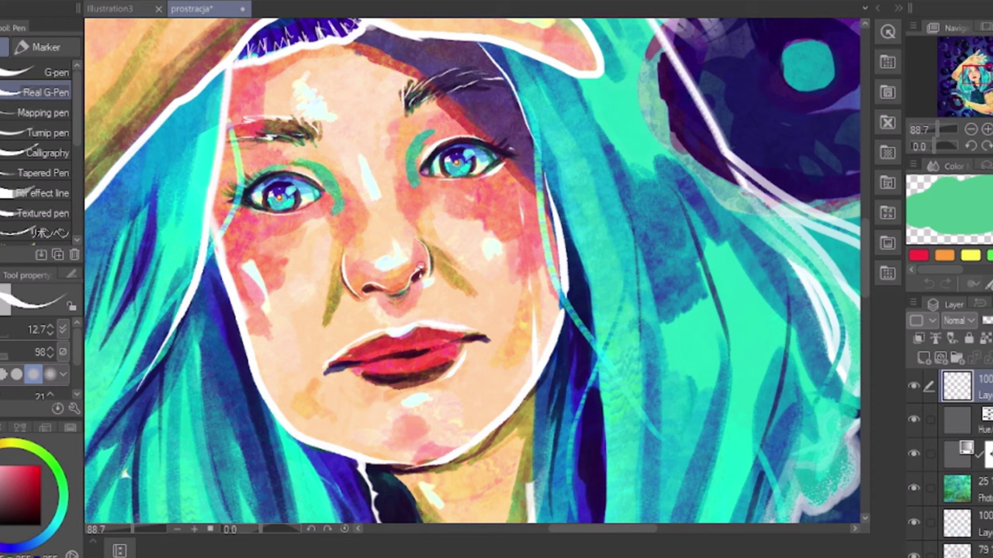
# Step: Draw white contour lines along the neck and the hair edge beside it, replacing the unsatisfactory strokes
pyautogui.scroll(-5, 733, 169)
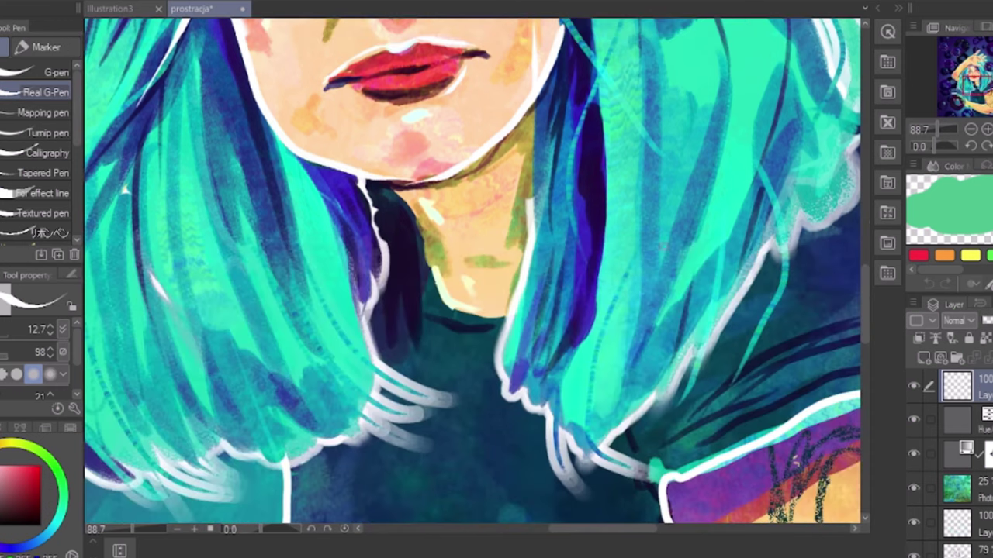
pyautogui.moveTo(383, 203); pyautogui.dragTo(388, 259)
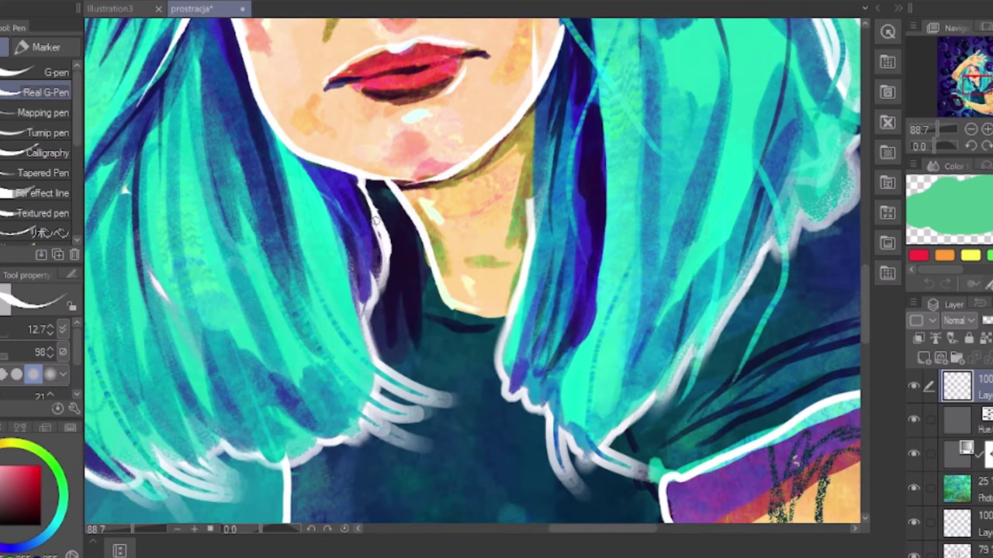
pyautogui.moveTo(411, 221); pyautogui.dragTo(427, 357)
pyautogui.moveTo(400, 303)
pyautogui.mouseDown()
pyautogui.moveTo(422, 353)
pyautogui.moveTo(382, 338)
pyautogui.mouseUp()
pyautogui.hotkey('ctrl', 'z')
pyautogui.hotkey('ctrl', 'z')
pyautogui.hotkey('ctrl', 'z')
pyautogui.hotkey('ctrl', 'z')
pyautogui.moveTo(413, 222); pyautogui.dragTo(429, 382)
pyautogui.moveTo(403, 332); pyautogui.dragTo(423, 369)
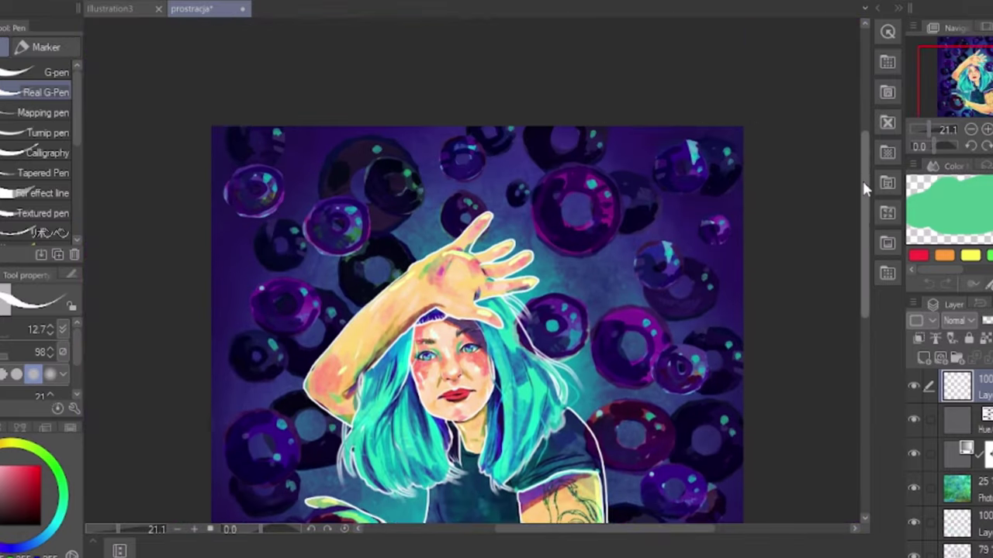
# Step: Add an empty layer above the outline layer and draw a white line along the raised arm's inner elbow crease
pyautogui.moveTo(865, 189); pyautogui.dragTo(865, 225)
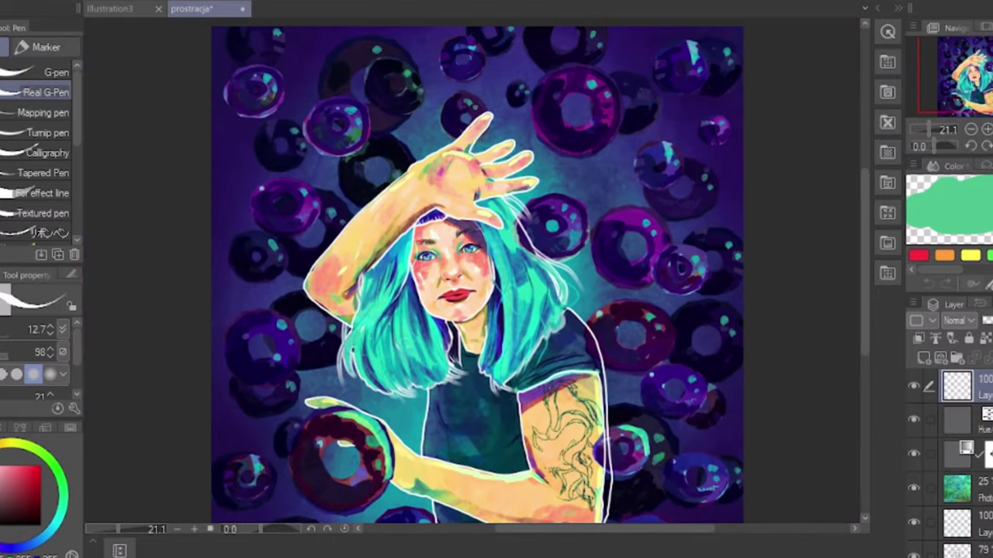
pyautogui.click(56, 0)
pyautogui.click(72, 7)
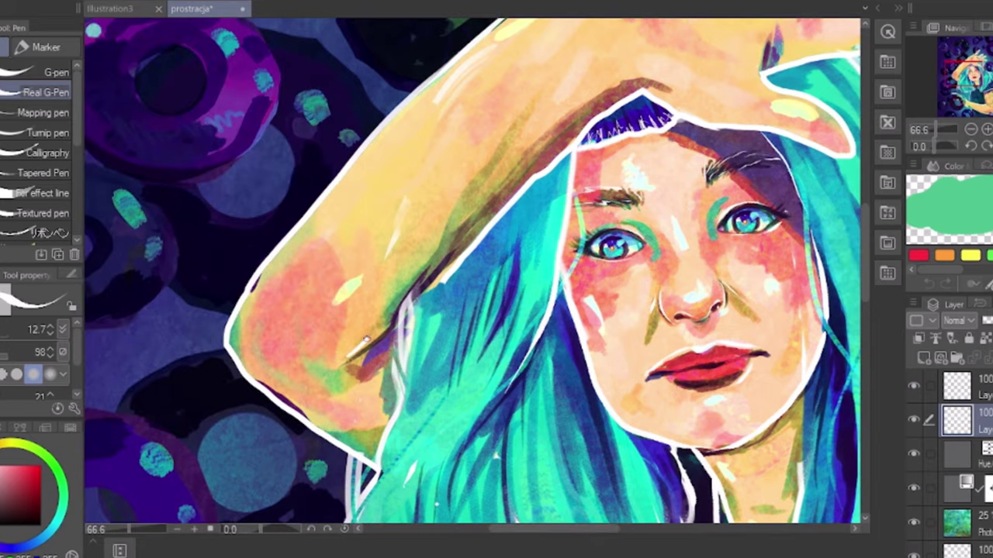
pyautogui.moveTo(366, 339); pyautogui.dragTo(437, 285)
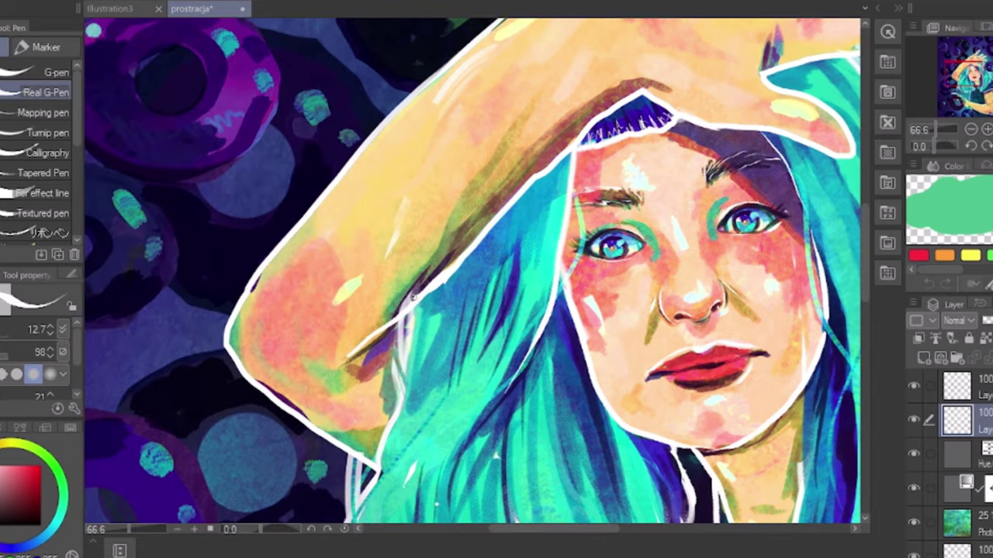
pyautogui.click(971, 129)
pyautogui.click(971, 129)
pyautogui.click(971, 130)
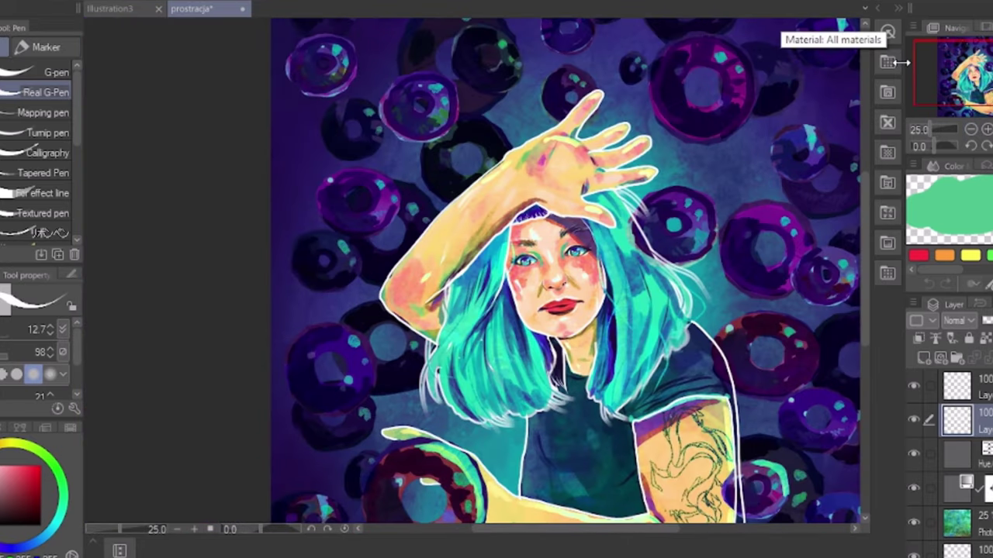
pyautogui.moveTo(940, 128); pyautogui.dragTo(935, 129)
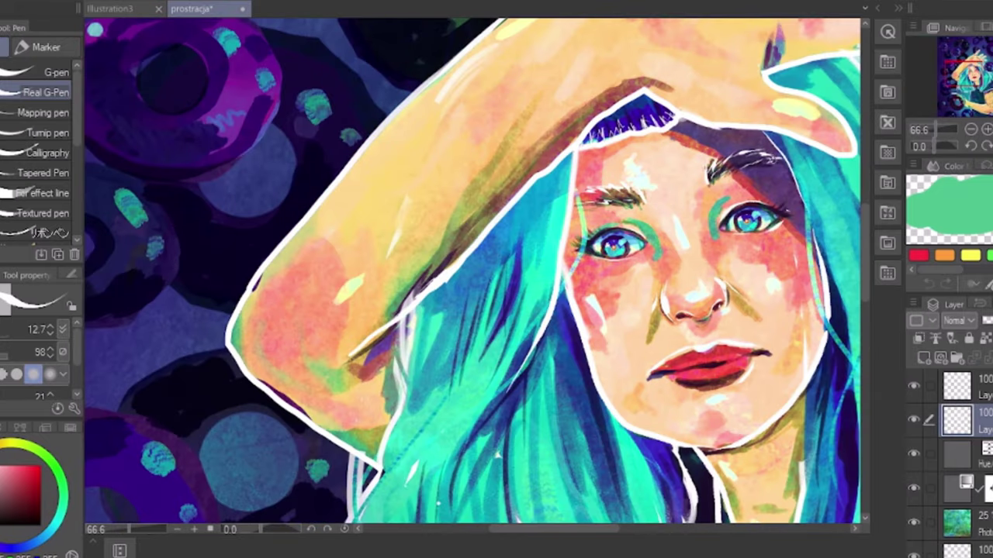
# Step: View the whole painting and compare it with and without the white outline layer
pyautogui.hotkey('ctrl', '-')
pyautogui.hotkey('ctrl', '-')
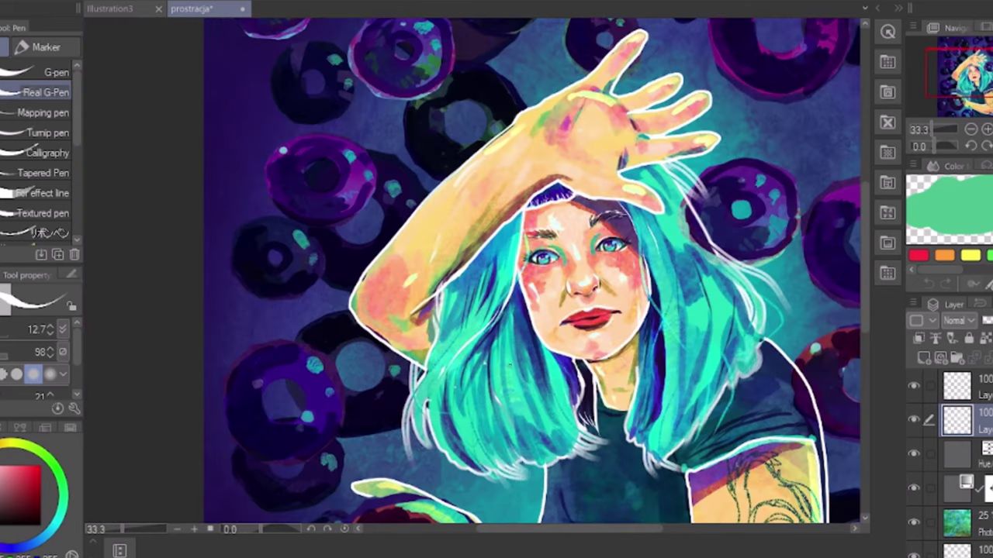
pyautogui.hotkey('ctrl', '-')
pyautogui.hotkey('ctrl', '-')
pyautogui.hotkey('ctrl', '-')
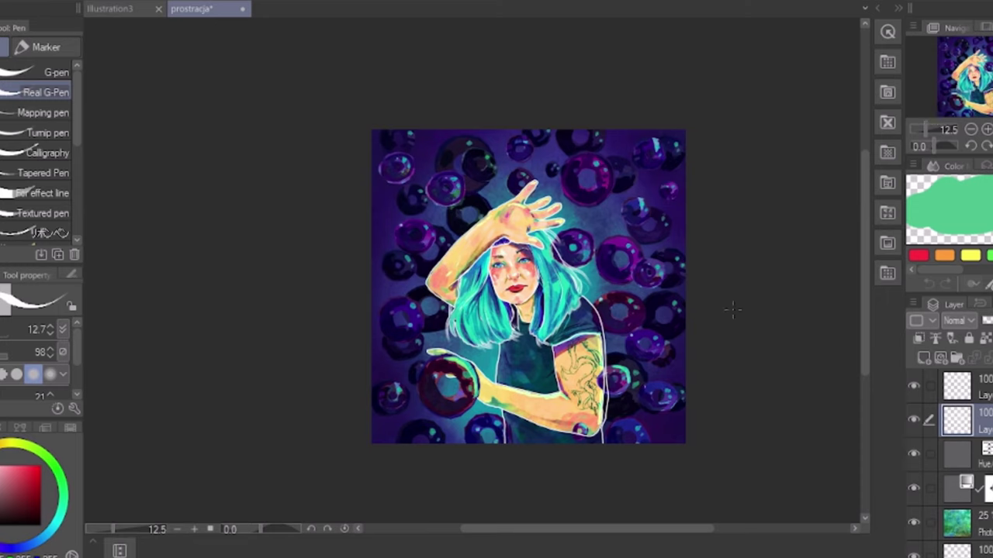
pyautogui.click(964, 381)
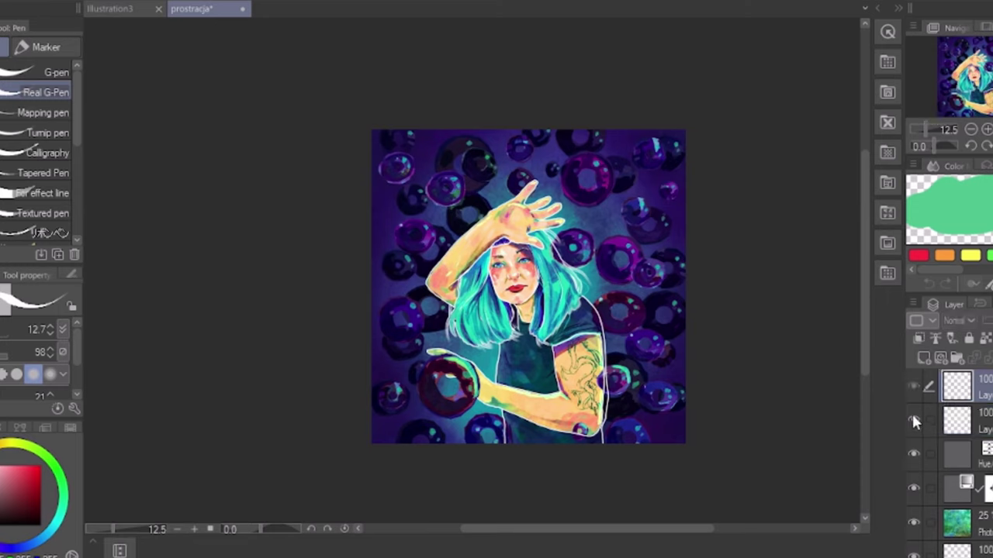
pyautogui.click(914, 386)
pyautogui.click(915, 417)
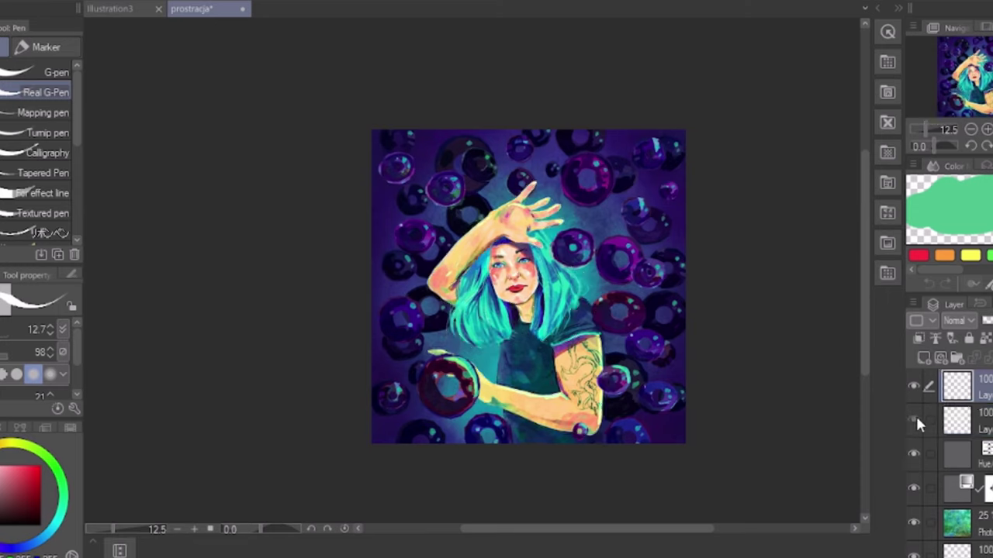
pyautogui.click(916, 418)
pyautogui.click(915, 454)
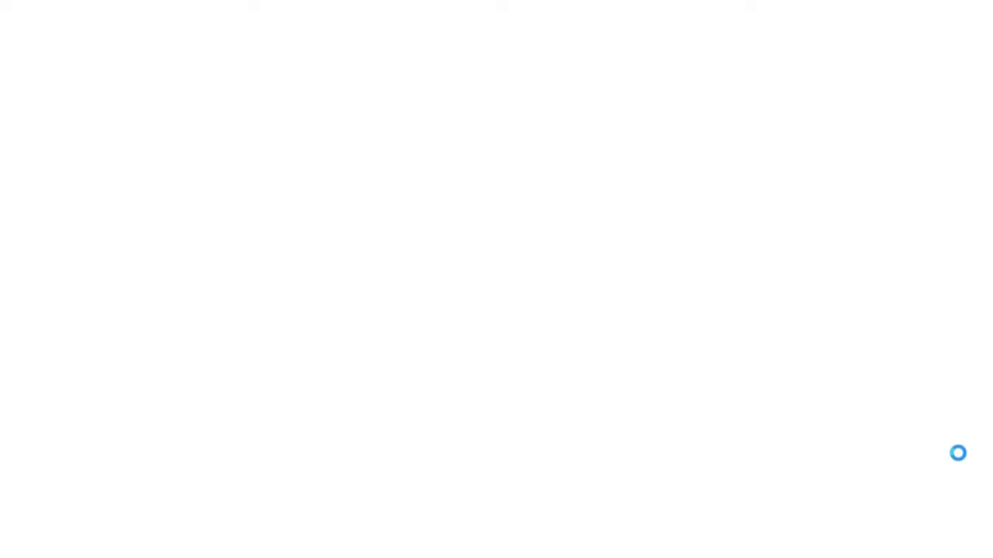
pyautogui.click(526, 342)
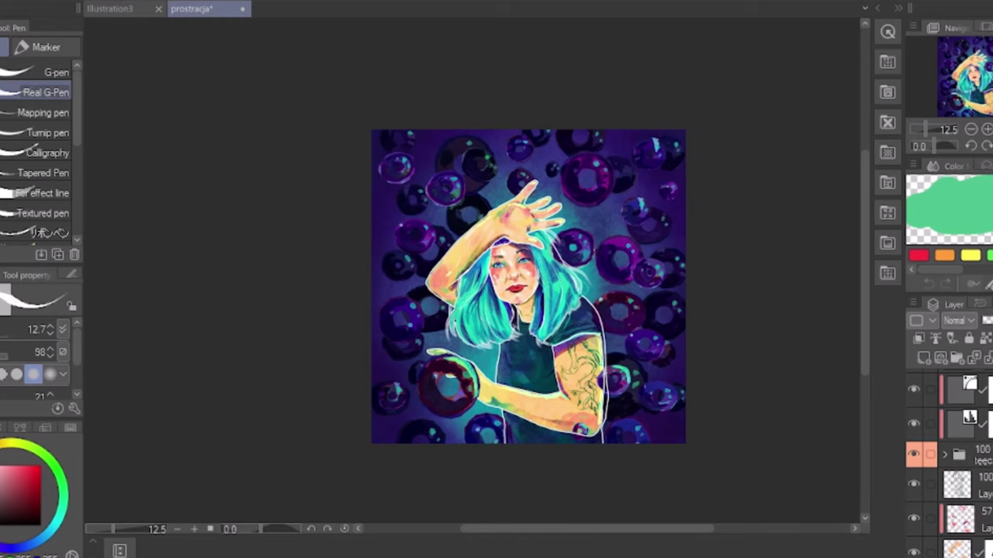
# Step: Select the front donuts' folder contents and outline them outside at 7 px line width on the topmost layer
pyautogui.keyDown('ctrl'); pyautogui.click(959, 456); pyautogui.keyUp('ctrl')
pyautogui.moveTo(958, 456); pyautogui.dragTo(962, 406)
pyautogui.click(22, 1)
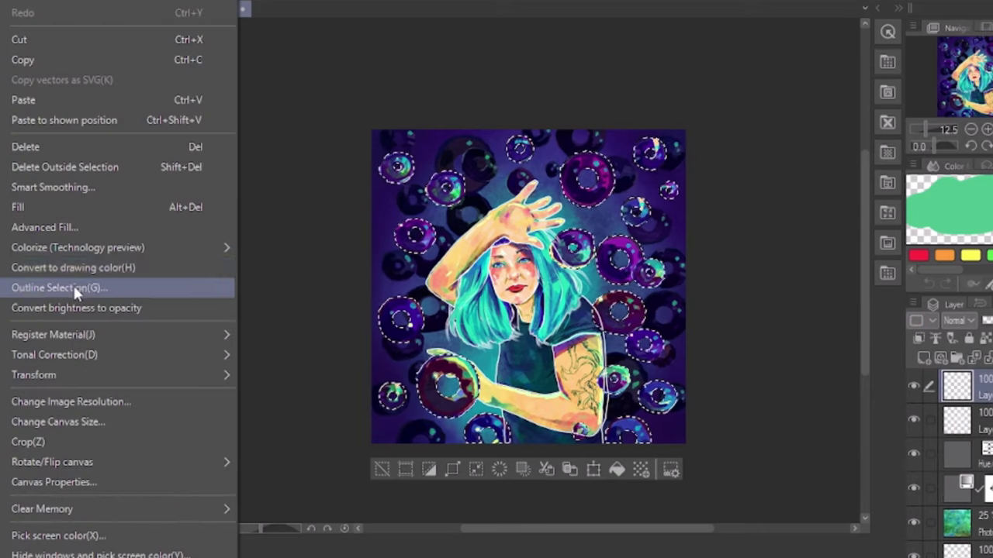
pyautogui.click(73, 286)
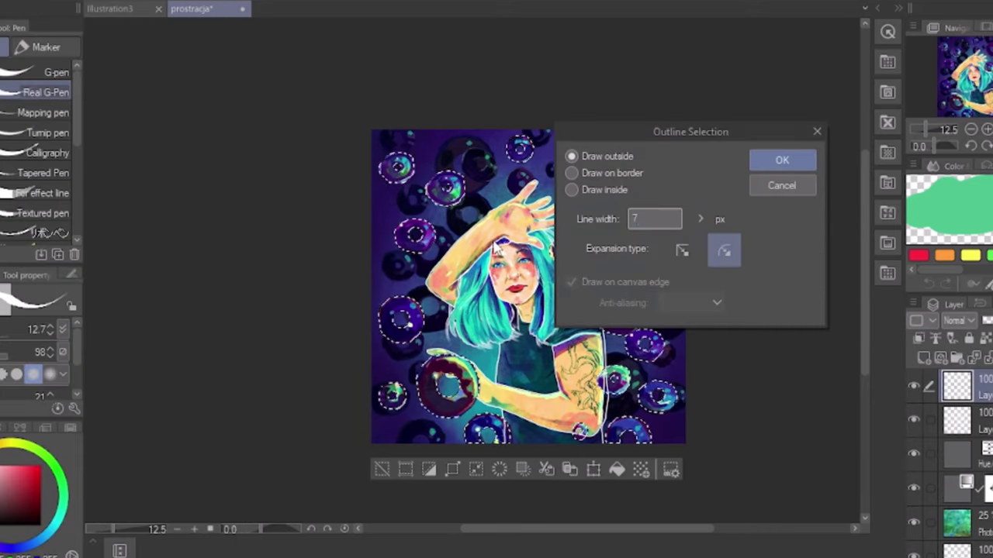
pyautogui.click(781, 161)
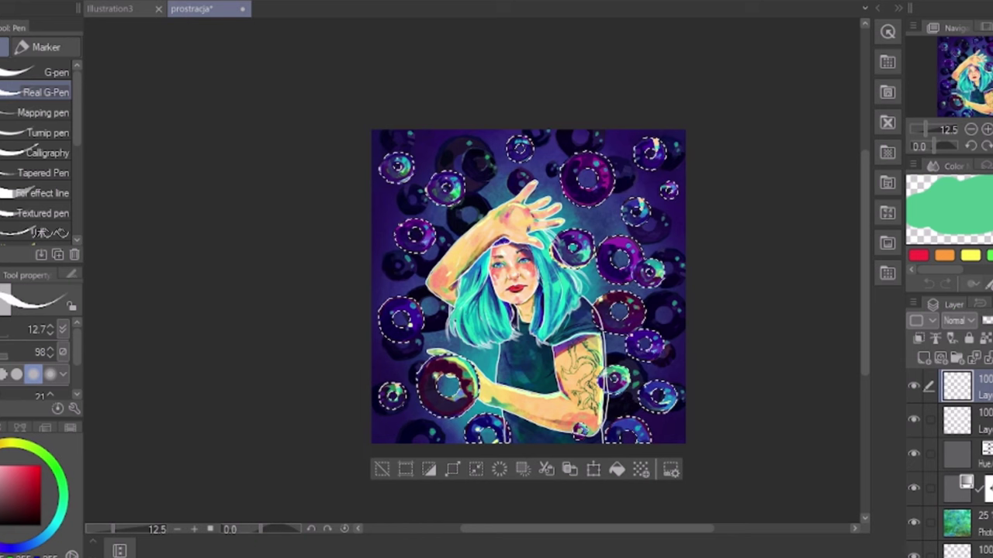
# Step: Outline the selected front donuts on the topmost layer and clear the selection
pyautogui.click(73, 286)
pyautogui.click(781, 161)
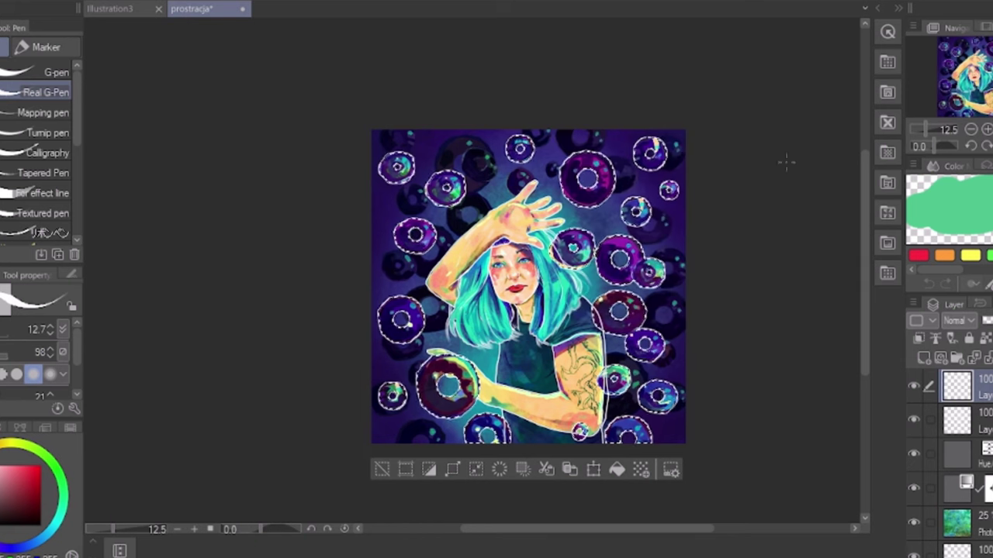
pyautogui.hotkey('ctrl', 'd')
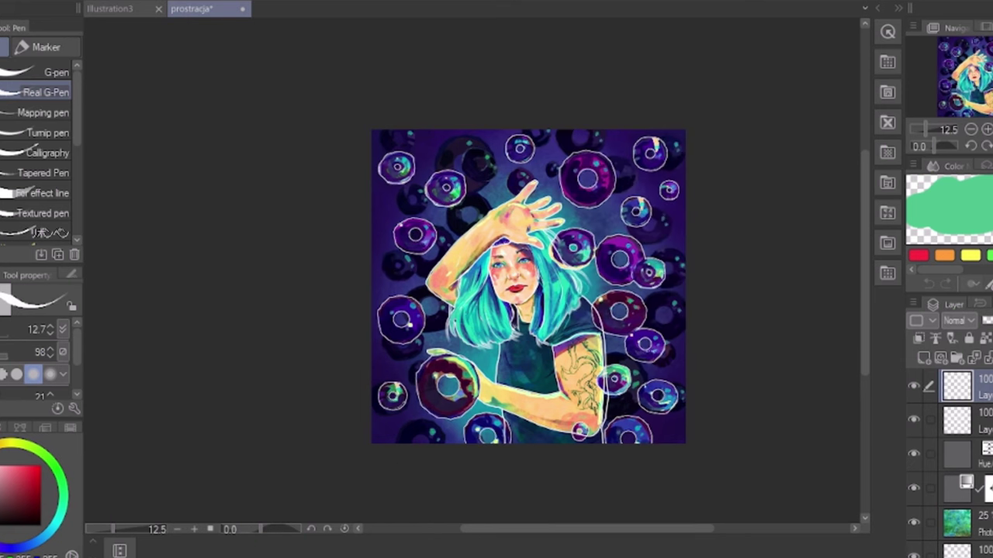
# Step: Add an empty, unclipped layer directly beneath the figure's teal shirt layer, above the donut folders and their correction layers
pyautogui.scroll(-10, 949, 463)
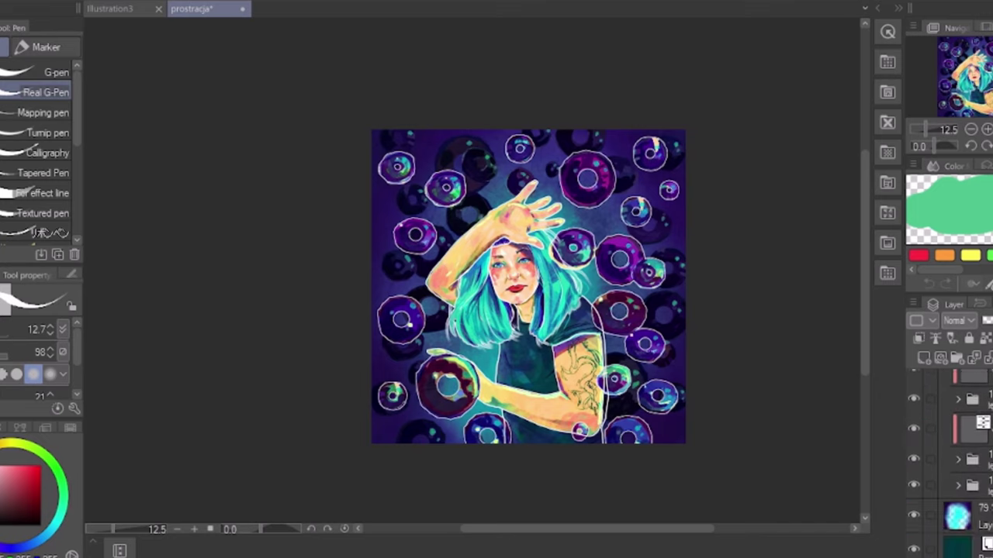
pyautogui.click(975, 462)
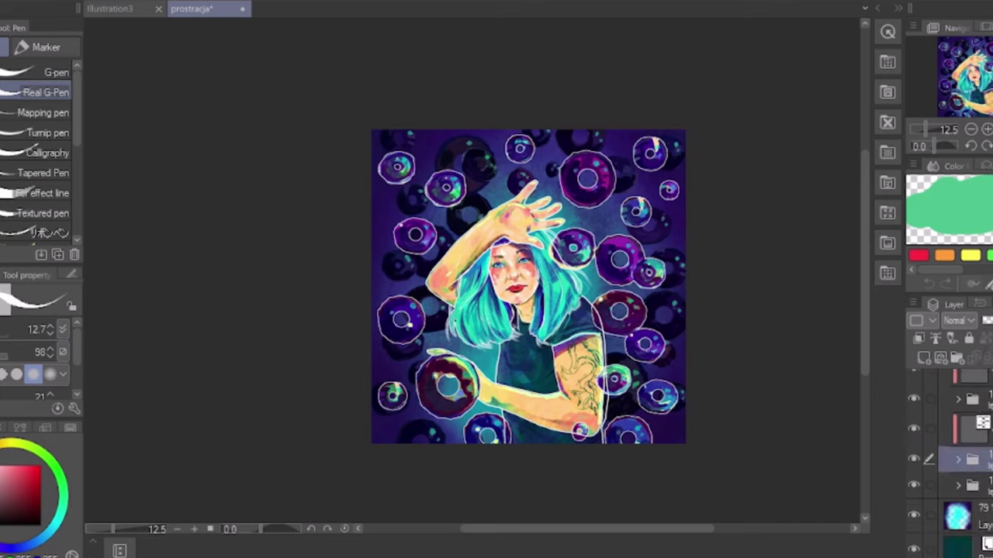
pyautogui.click(976, 400)
pyautogui.scroll(4, 966, 457)
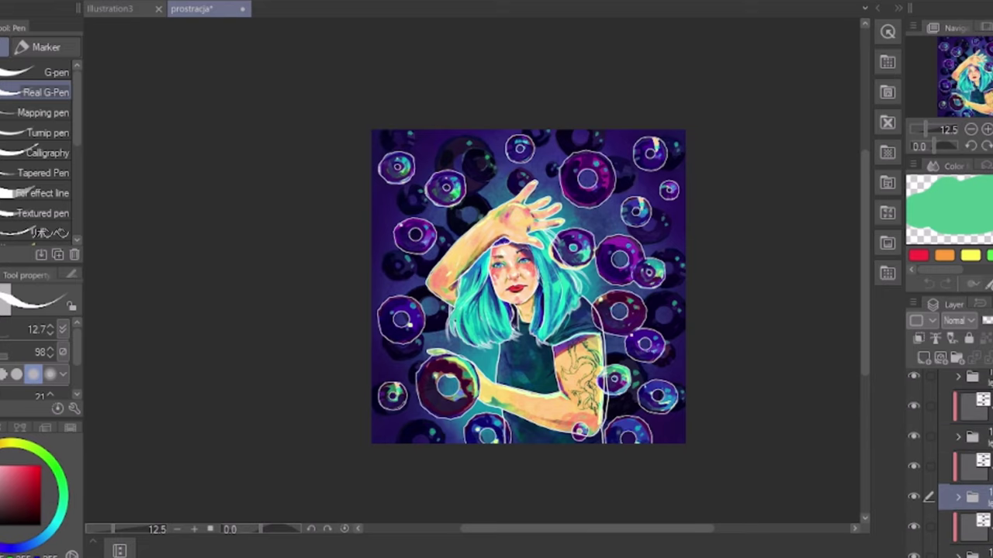
pyautogui.click(945, 485)
pyautogui.click(979, 516)
pyautogui.scroll(3, 965, 465)
pyautogui.scroll(-1, 965, 465)
pyautogui.click(978, 461)
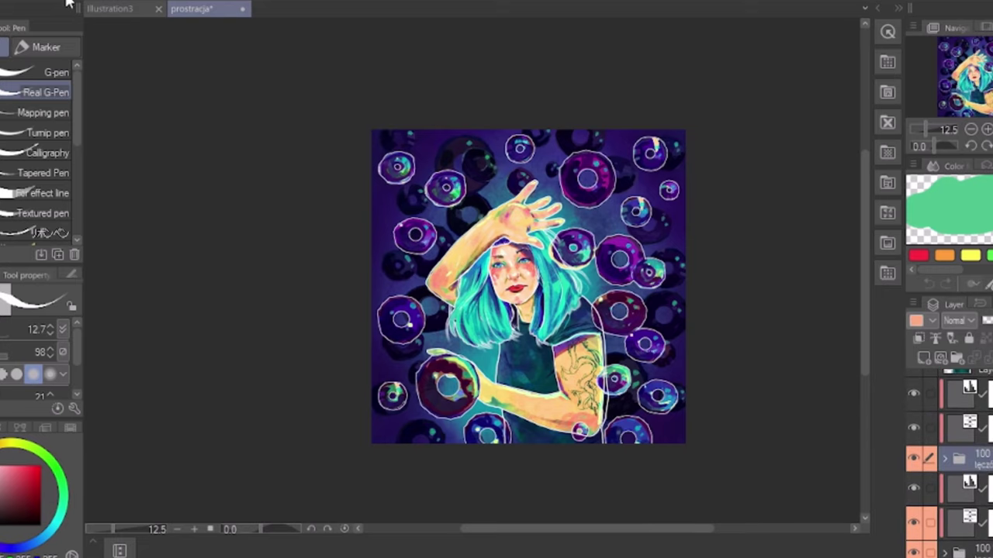
pyautogui.hotkey('ctrl', 'shift', 'n')
pyautogui.moveTo(978, 463); pyautogui.dragTo(977, 388)
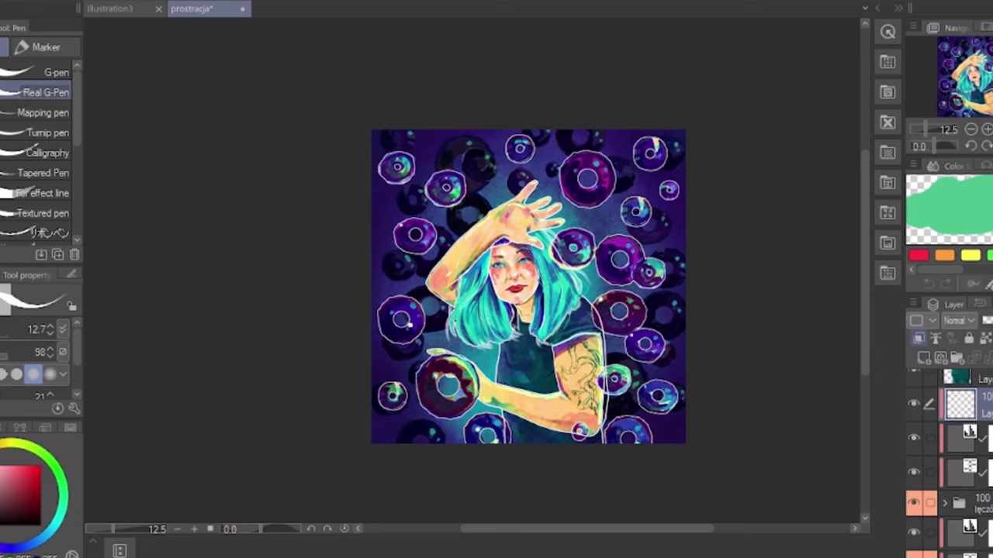
pyautogui.click(918, 339)
# Step: Select the upper dark donut folder's contents, outline them on the new layer, and clear the selection
pyautogui.keyDown('ctrl'); pyautogui.click(957, 503); pyautogui.keyUp('ctrl')
pyautogui.click(77, 3)
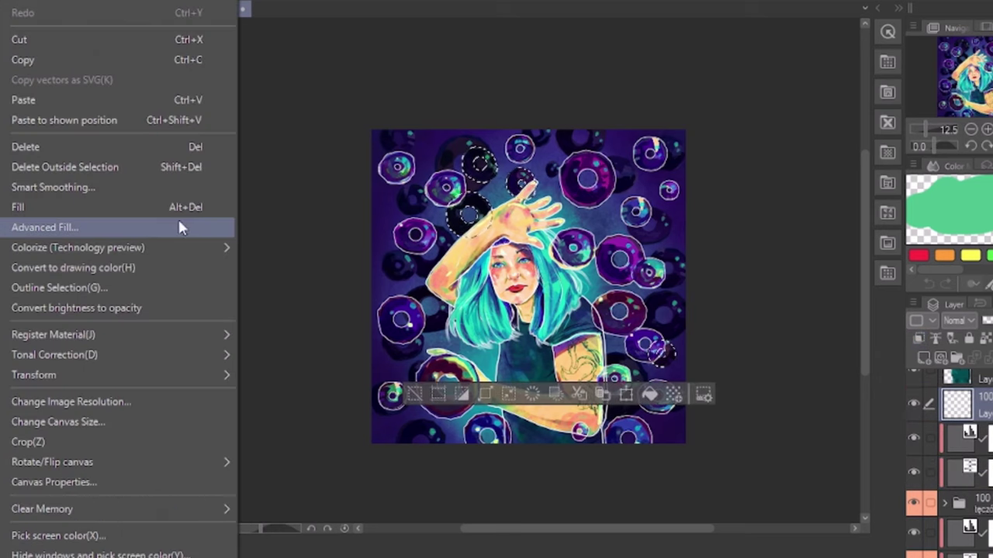
pyautogui.click(177, 268)
pyautogui.click(779, 161)
pyautogui.hotkey('ctrl', 'd')
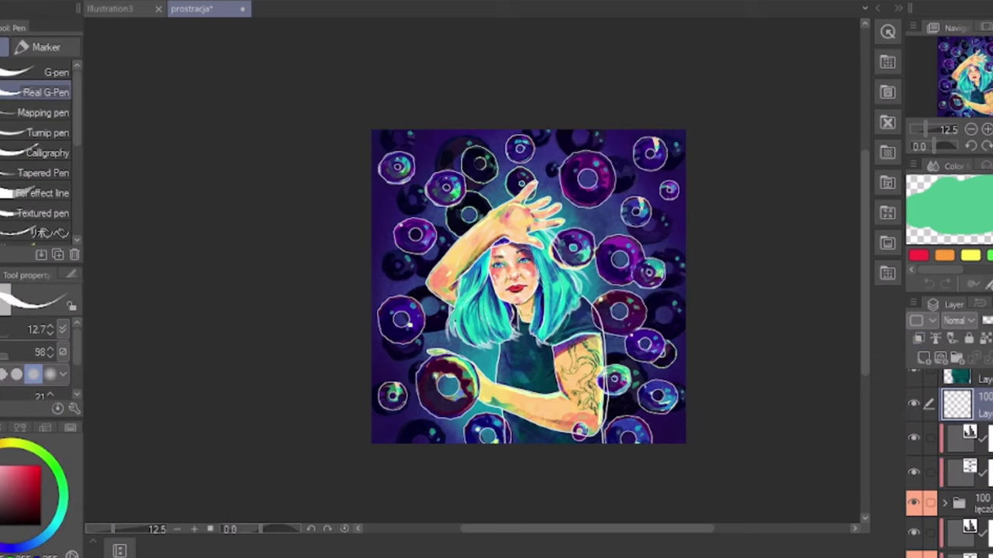
# Step: Outline the rearmost donuts from their folder's contents, waiting for the program to respond, and clear the selection
pyautogui.scroll(-3, 968, 494)
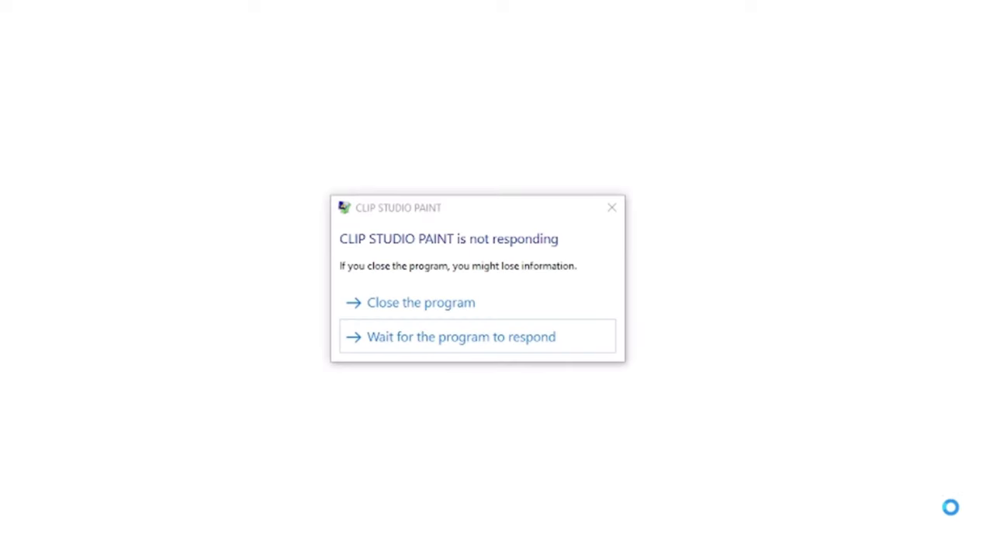
pyautogui.click(538, 327)
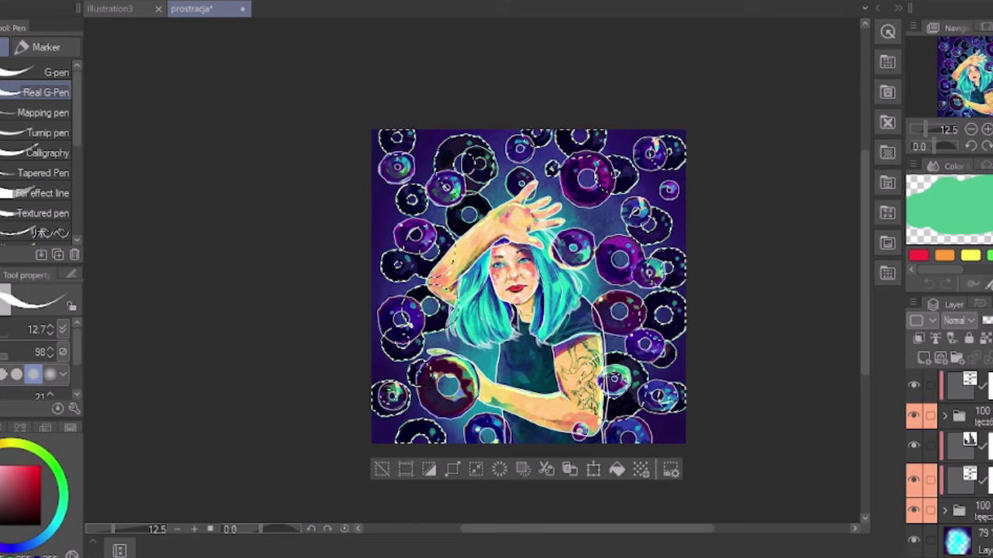
pyautogui.hotkey('ctrl', 'd')
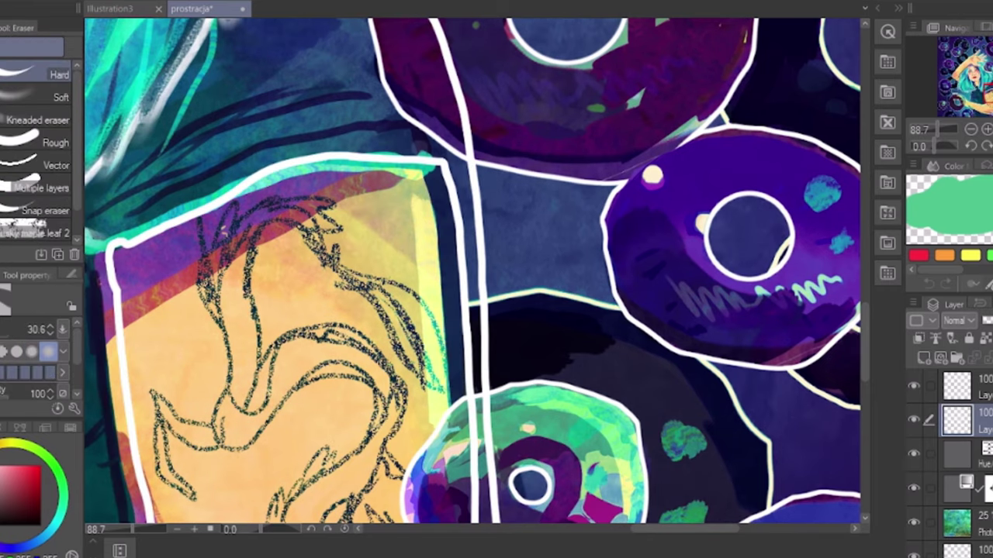
# Step: Erase the figure's white outline where it crosses the maroon, green and small elbow donuts with the Hard eraser
pyautogui.hotkey('ctrl', 'z')
pyautogui.click(961, 389)
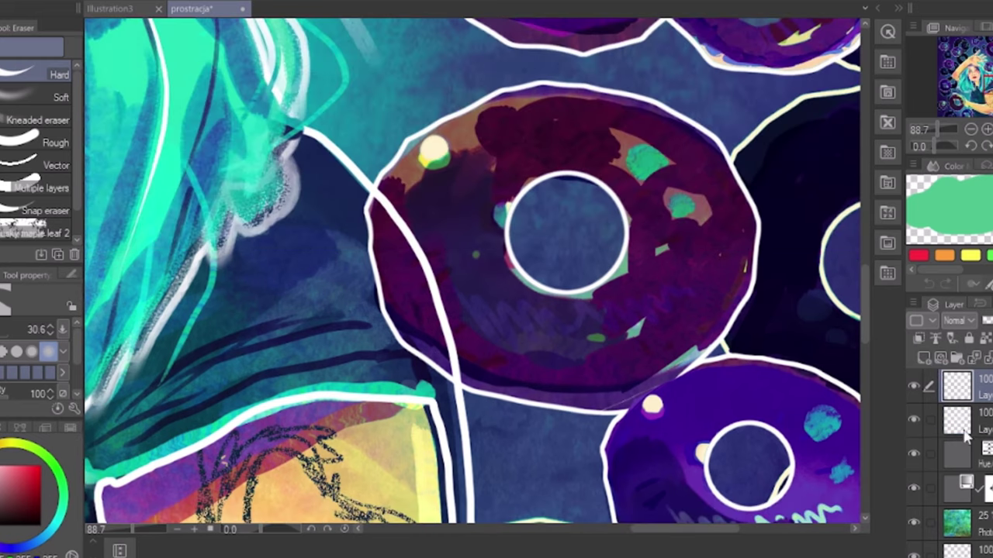
pyautogui.click(956, 418)
pyautogui.moveTo(387, 248)
pyautogui.mouseDown()
pyautogui.moveTo(401, 214)
pyautogui.moveTo(384, 194)
pyautogui.moveTo(430, 280)
pyautogui.moveTo(464, 373)
pyautogui.mouseUp()
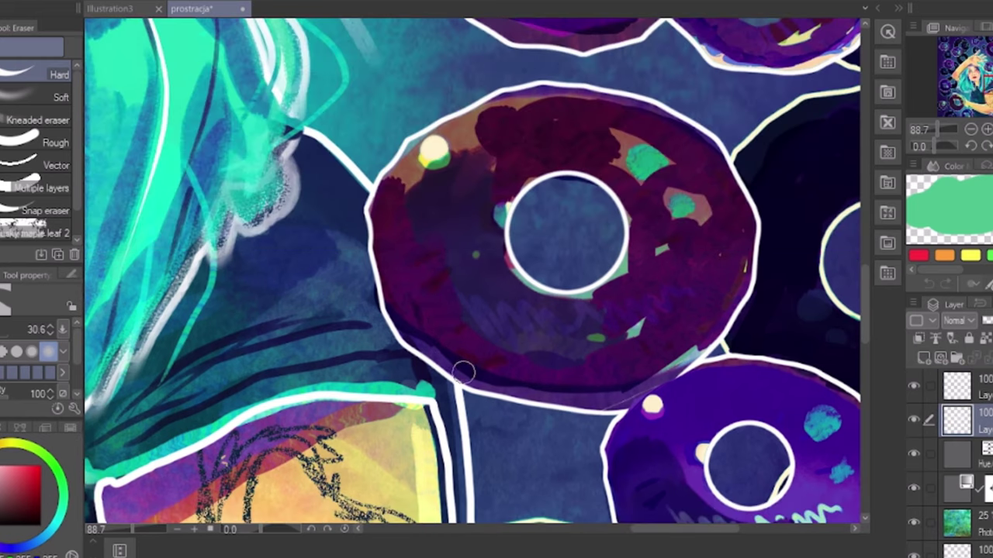
pyautogui.moveTo(866, 303); pyautogui.dragTo(866, 384)
pyautogui.moveTo(468, 155)
pyautogui.mouseDown()
pyautogui.moveTo(480, 139)
pyautogui.moveTo(468, 225)
pyautogui.moveTo(473, 309)
pyautogui.mouseUp()
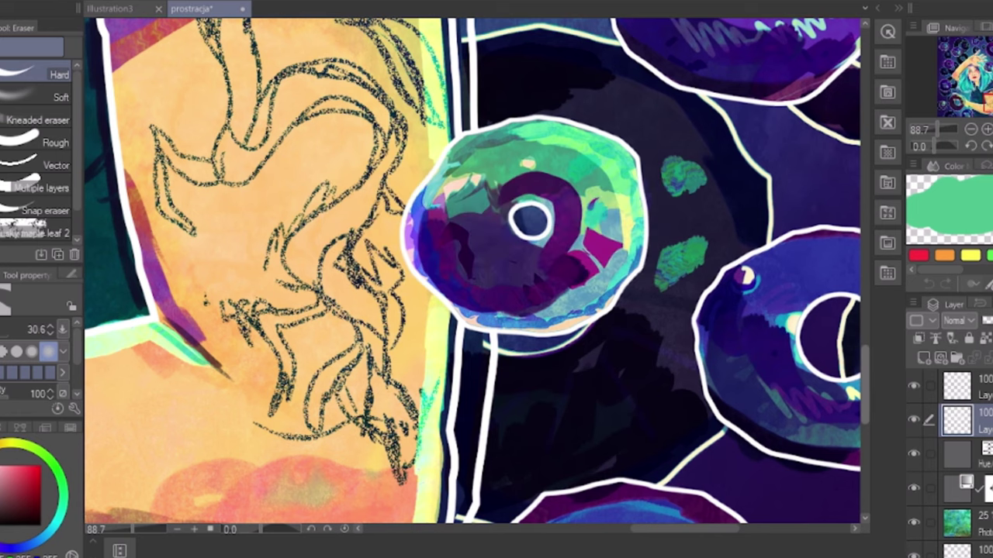
pyautogui.moveTo(865, 381)
pyautogui.mouseDown()
pyautogui.moveTo(866, 415)
pyautogui.moveTo(867, 396)
pyautogui.mouseUp()
pyautogui.moveTo(281, 438)
pyautogui.mouseDown()
pyautogui.moveTo(247, 424)
pyautogui.moveTo(321, 448)
pyautogui.mouseUp()
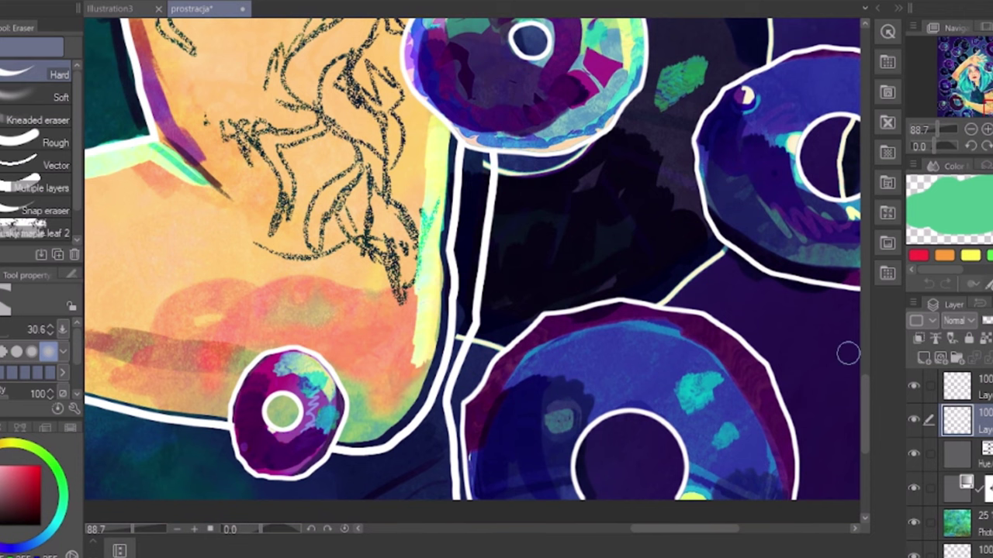
# Step: Undo the outline erasures and the rearmost donuts' outline, back to the active donut selection
pyautogui.click(970, 132)
pyautogui.click(969, 130)
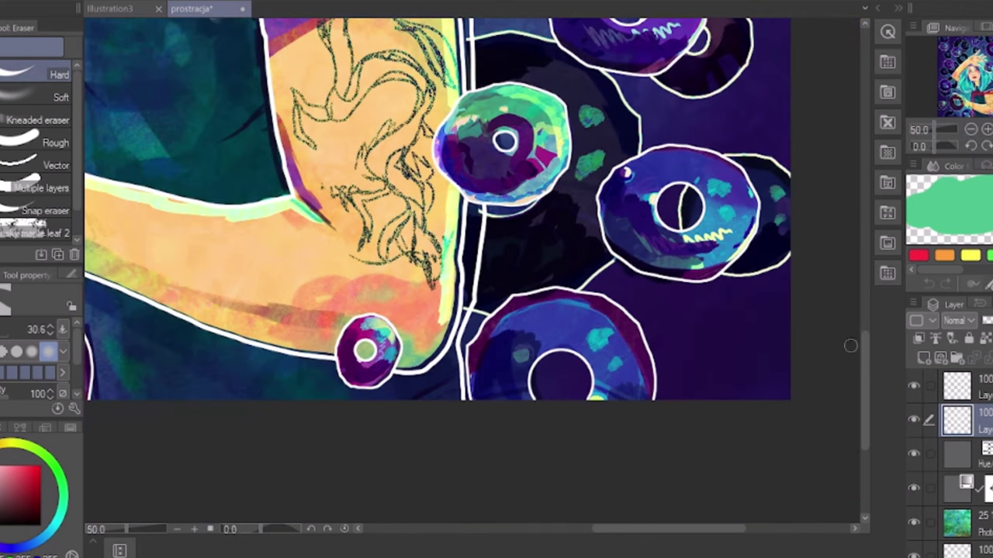
pyautogui.moveTo(865, 348); pyautogui.dragTo(824, 220)
pyautogui.hotkey('ctrl', 'z')
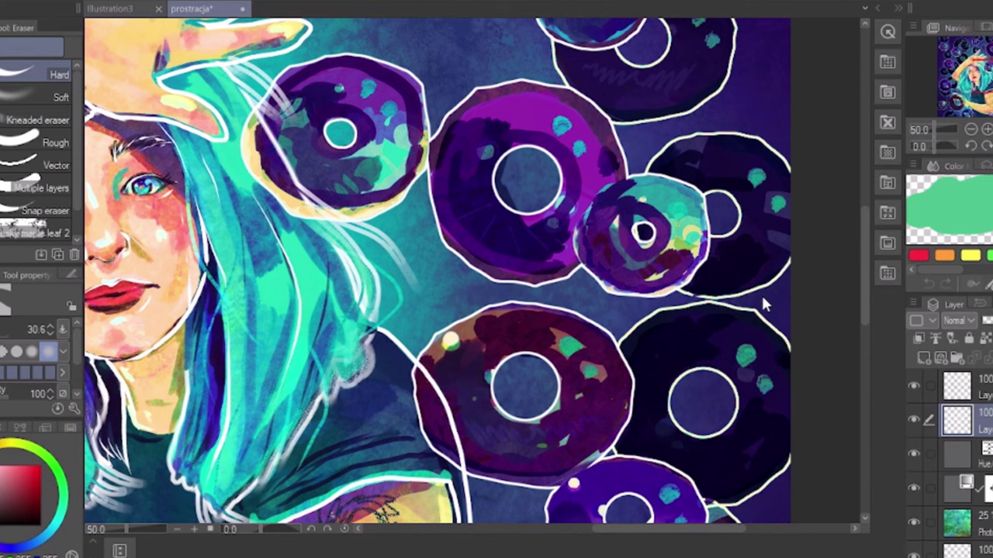
pyautogui.hotkey('ctrl', 'z')
pyautogui.hotkey('ctrl', 'z')
pyautogui.hotkey('ctrl', 'z')
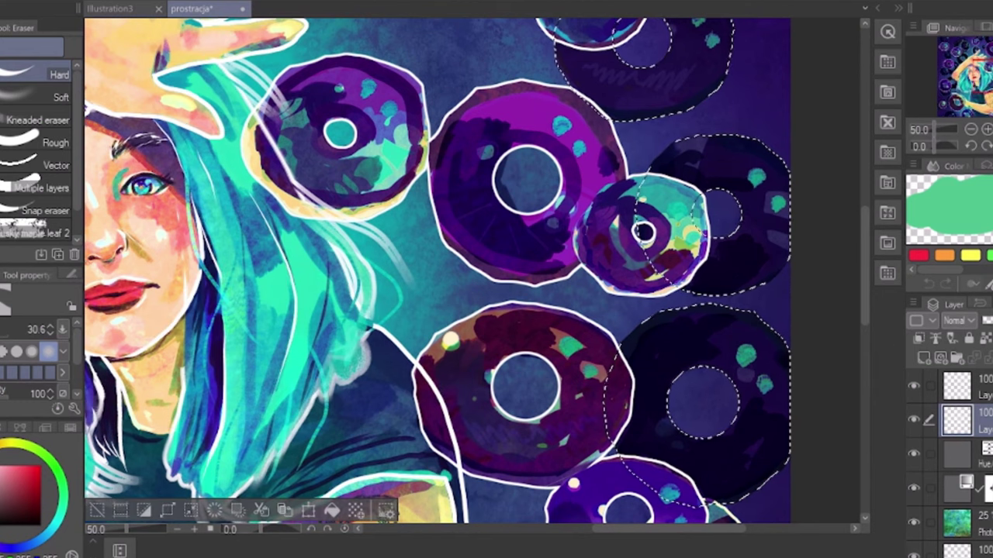
# Step: Outline the selected rearmost donuts outside at 4 px line width on the lower donut outline layer and deselect
pyautogui.scroll(-5, 950, 465)
pyautogui.click(979, 468)
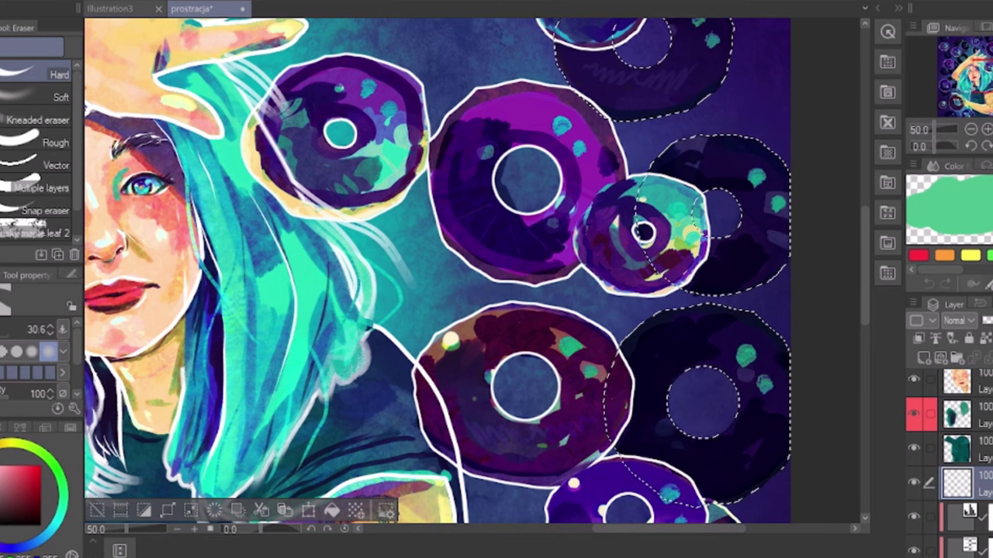
pyautogui.click(39, 285)
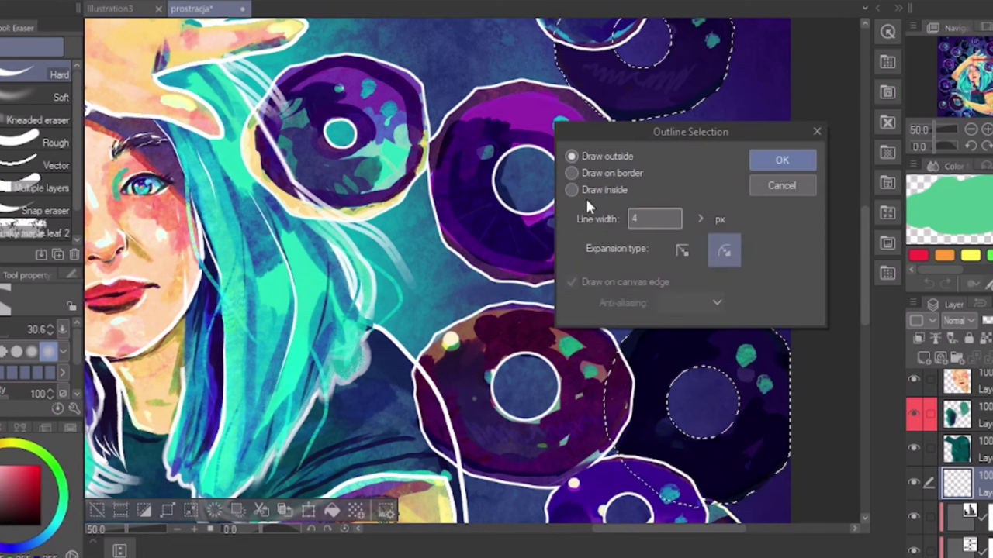
pyautogui.click(779, 160)
pyautogui.click(97, 509)
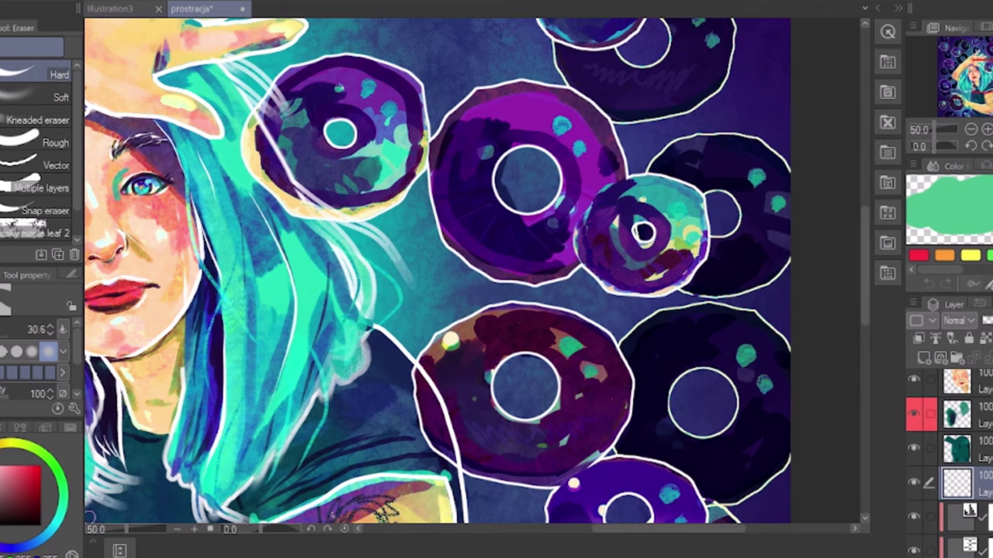
# Step: On the figure's outline layer, erase the white lines crossing the purple donut beside the hair and the maroon donut by the shoulder
pyautogui.moveTo(666, 530); pyautogui.dragTo(594, 534)
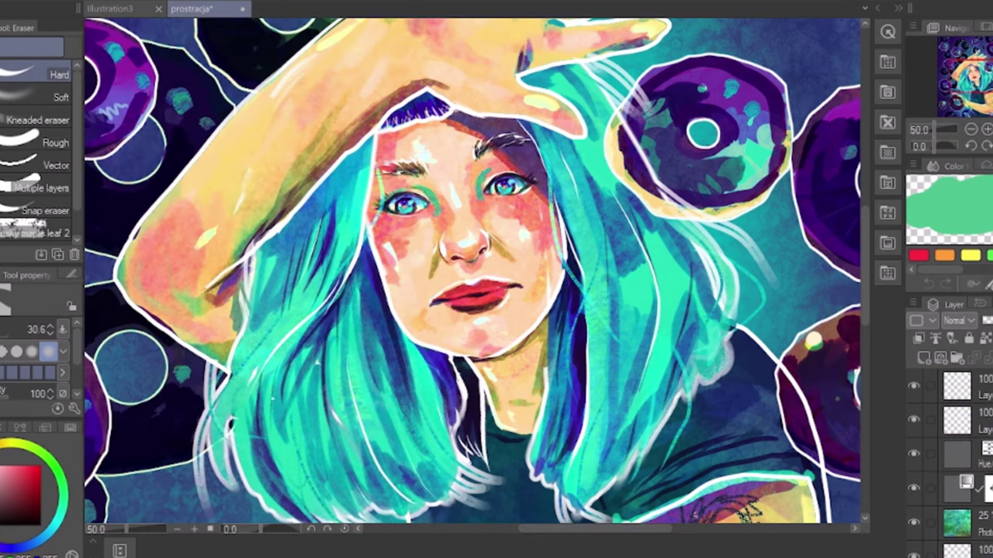
pyautogui.click(982, 420)
pyautogui.moveTo(643, 83)
pyautogui.mouseDown()
pyautogui.moveTo(630, 147)
pyautogui.moveTo(686, 213)
pyautogui.moveTo(713, 219)
pyautogui.mouseUp()
pyautogui.moveTo(791, 365); pyautogui.dragTo(821, 455)
# Step: Erase the figure's white outline across the green donut beside the tattooed arm and the small donut at the elbow
pyautogui.moveTo(867, 276); pyautogui.dragTo(867, 370)
pyautogui.moveTo(612, 530); pyautogui.dragTo(664, 529)
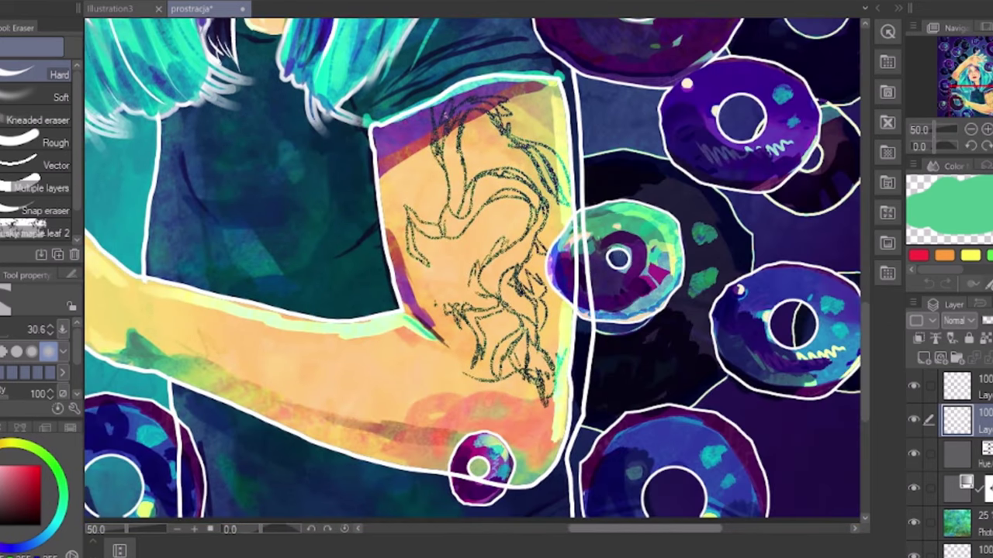
pyautogui.moveTo(588, 218)
pyautogui.mouseDown()
pyautogui.moveTo(574, 270)
pyautogui.moveTo(597, 313)
pyautogui.moveTo(585, 230)
pyautogui.mouseUp()
pyautogui.moveTo(459, 467); pyautogui.dragTo(501, 487)
pyautogui.moveTo(650, 530); pyautogui.dragTo(594, 530)
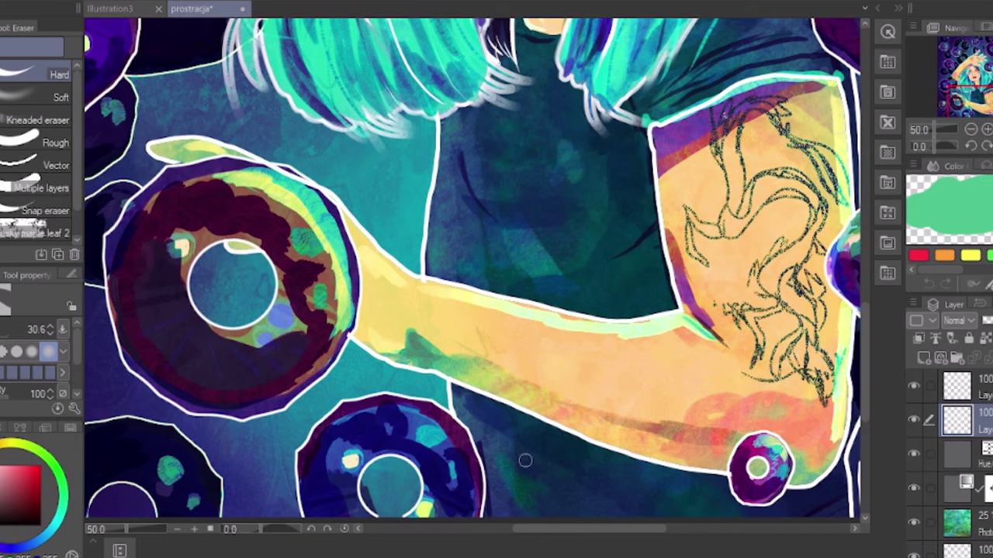
pyautogui.moveTo(866, 347); pyautogui.dragTo(783, 274)
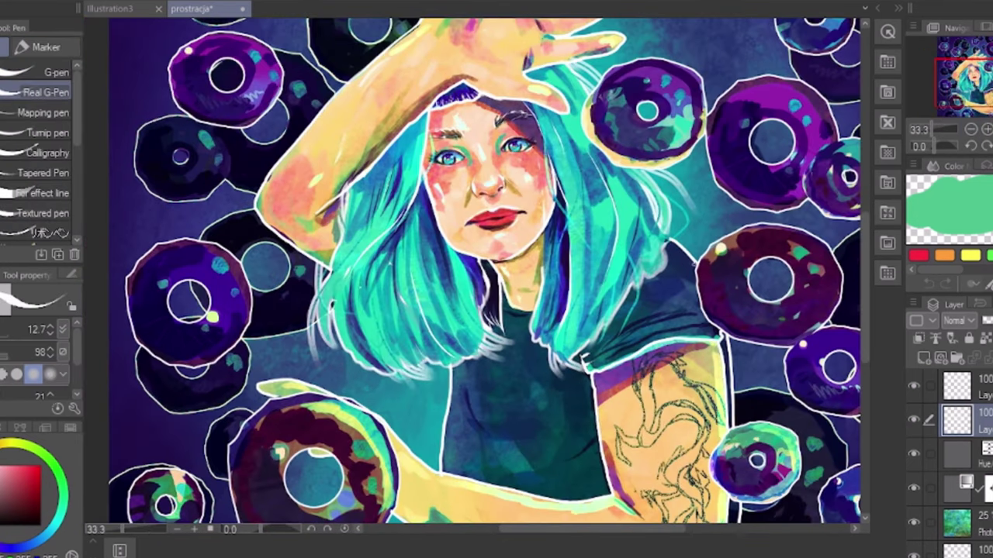
# Step: Erase the stray vertical white line over the blue donut beside the tattooed arm
pyautogui.moveTo(865, 257); pyautogui.dragTo(864, 310)
pyautogui.click(971, 130)
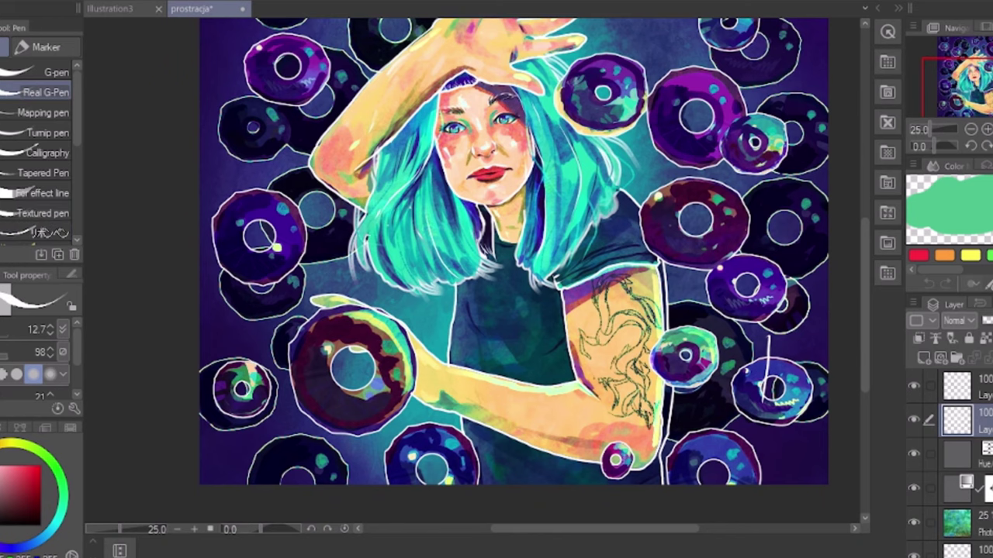
pyautogui.press('e')
pyautogui.moveTo(768, 337); pyautogui.dragTo(764, 401)
# Step: Compare the painting with and without the correction layer beneath the hue correction
pyautogui.moveTo(865, 316); pyautogui.dragTo(864, 287)
pyautogui.scroll(-3, 962, 434)
pyautogui.scroll(1, 962, 435)
pyautogui.click(959, 434)
pyautogui.click(914, 429)
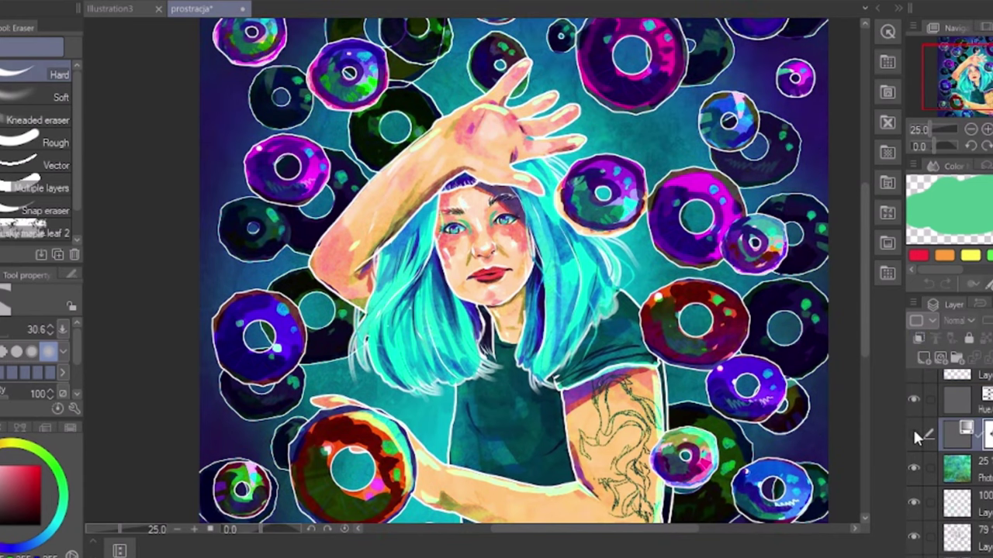
pyautogui.click(915, 429)
# Step: Compare the painting with and without the front donuts' outline layer and the figure's outline layer
pyautogui.moveTo(865, 244); pyautogui.dragTo(848, 218)
pyautogui.scroll(2, 959, 388)
pyautogui.click(959, 386)
pyautogui.click(913, 386)
pyautogui.click(915, 386)
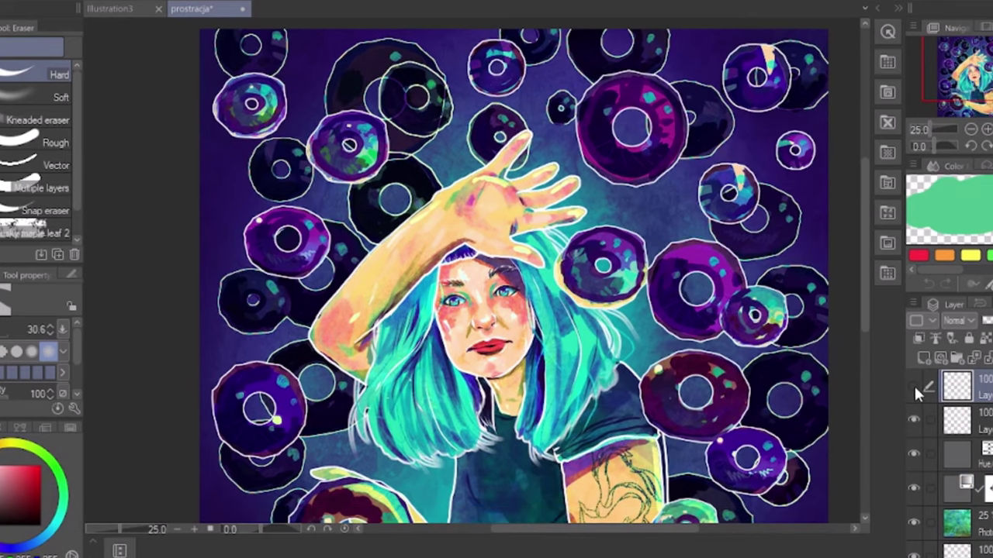
pyautogui.click(914, 383)
pyautogui.click(914, 383)
pyautogui.click(914, 418)
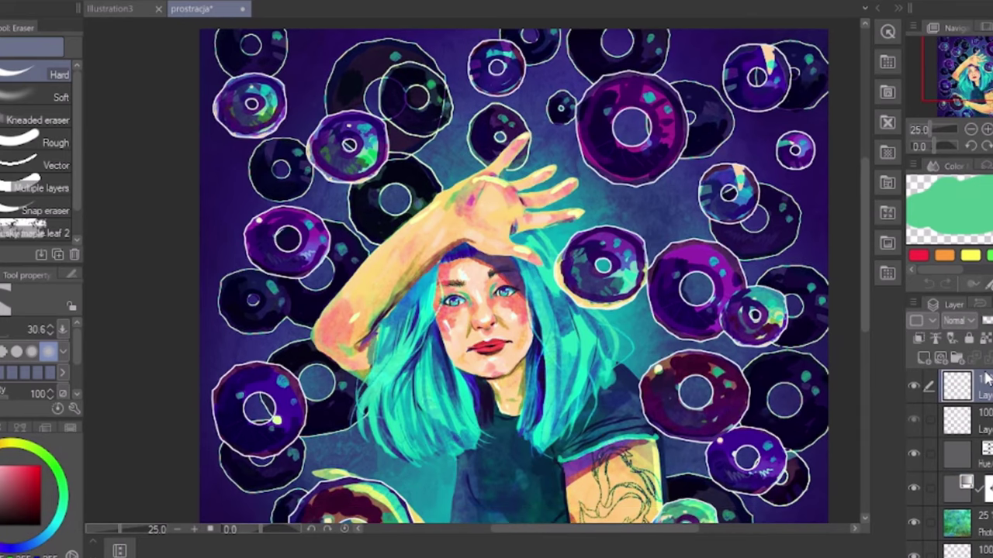
pyautogui.click(913, 418)
# Step: On the lower donut outline layer, erase the large rear donut's line crossing the smaller dark donut above the raised arm
pyautogui.scroll(-10, 987, 380)
pyautogui.click(914, 443)
pyautogui.click(914, 442)
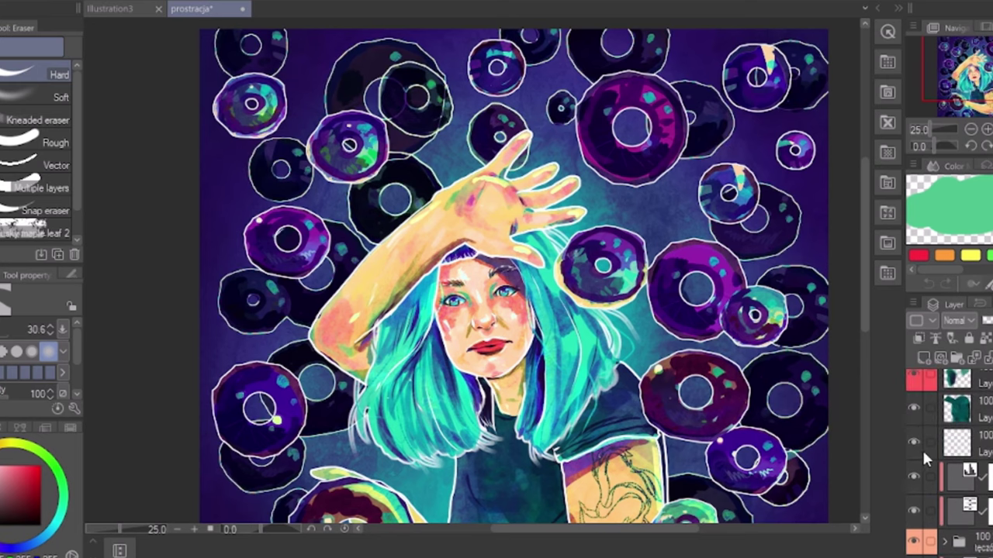
pyautogui.click(923, 453)
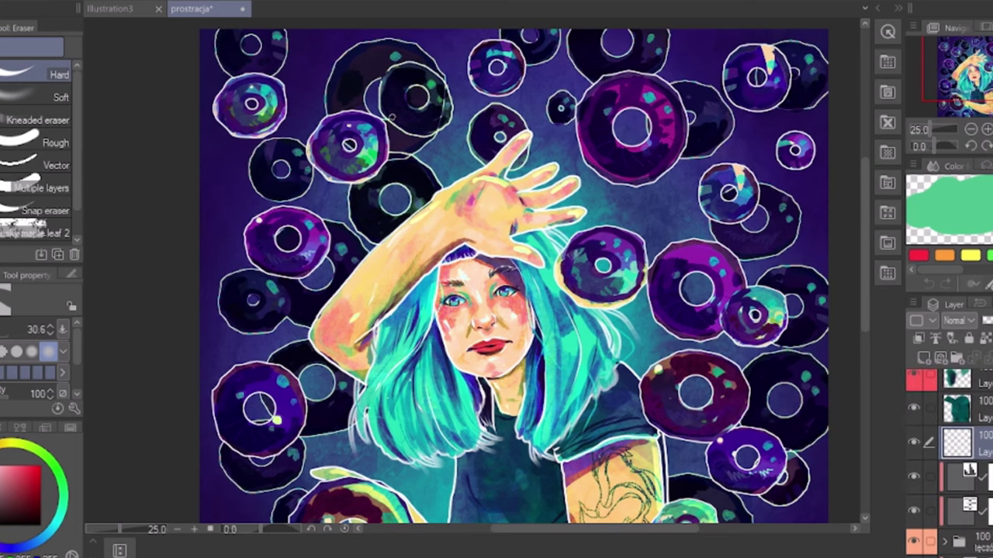
pyautogui.moveTo(867, 190); pyautogui.dragTo(874, 209)
# Step: Toggle the layers beneath the 25% photo texture to examine what each adds to the painting
pyautogui.scroll(10, 983, 450)
pyautogui.click(915, 425)
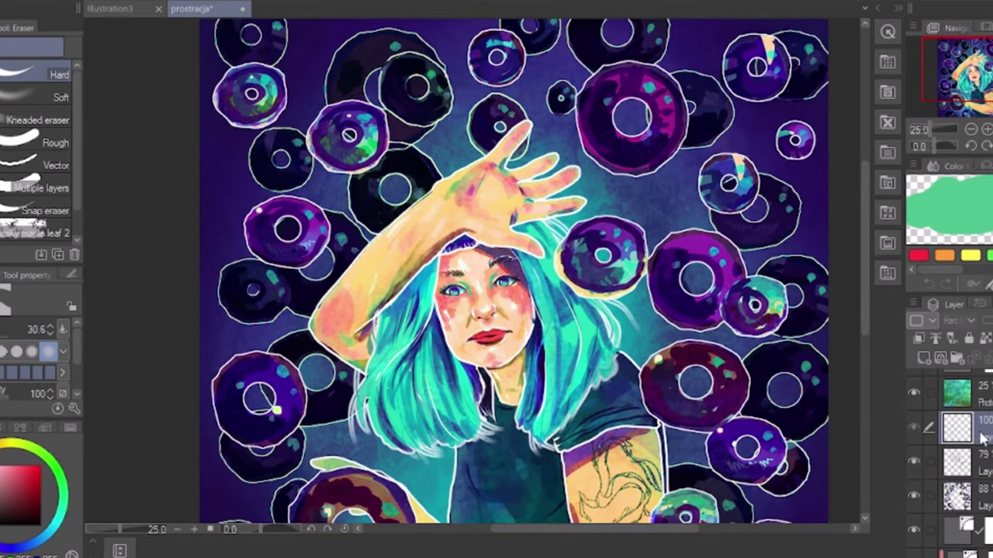
pyautogui.click(916, 425)
pyautogui.scroll(-5, 936, 454)
pyautogui.click(915, 447)
pyautogui.click(915, 448)
pyautogui.scroll(4, 916, 445)
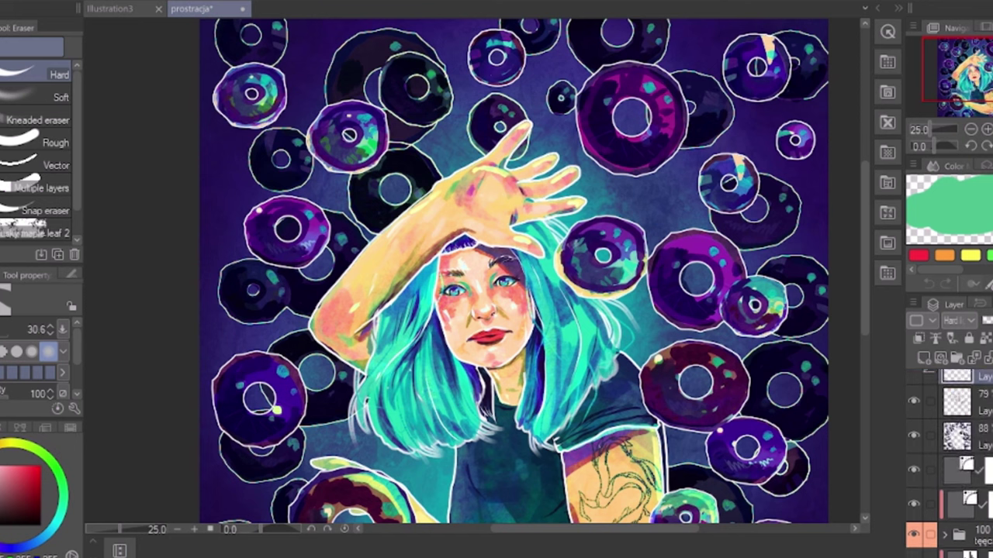
pyautogui.click(916, 402)
pyautogui.scroll(-2, 913, 398)
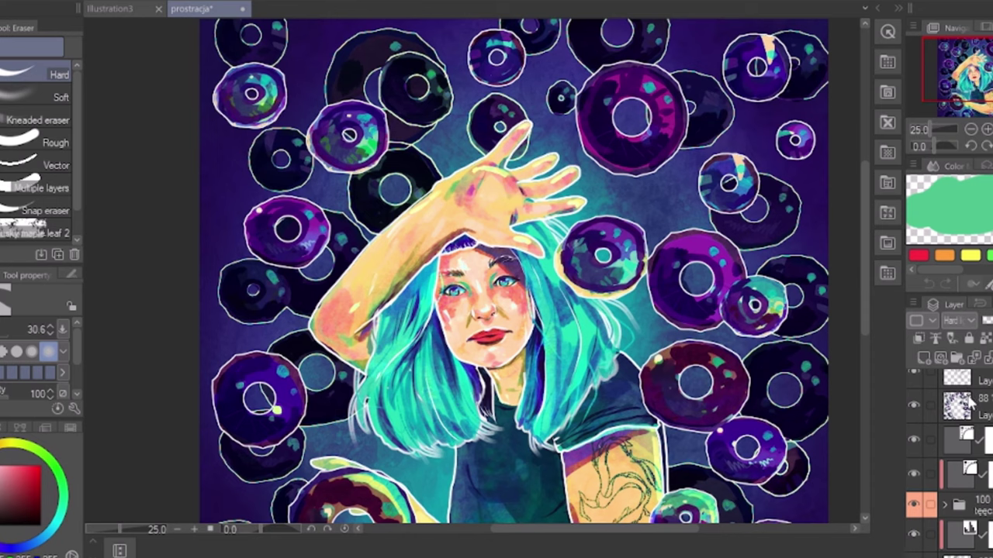
# Step: Compare the painting with and without the 88% Hard light layer, and duplicate that layer
pyautogui.click(913, 405)
pyautogui.click(913, 405)
pyautogui.click(970, 130)
pyautogui.scroll(-2, 977, 411)
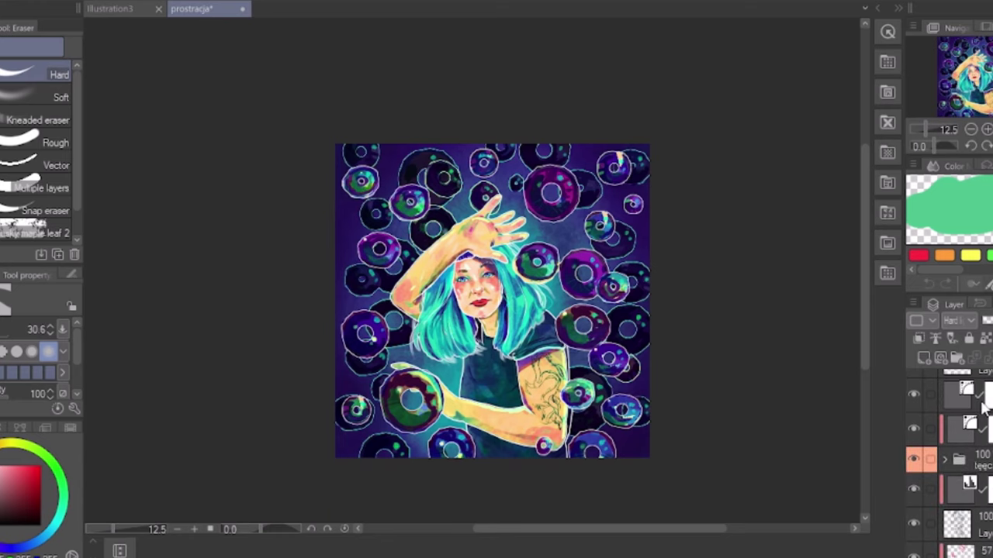
pyautogui.hotkey('ctrl', 'z')
pyautogui.rightClick(979, 373)
pyautogui.click(872, 208)
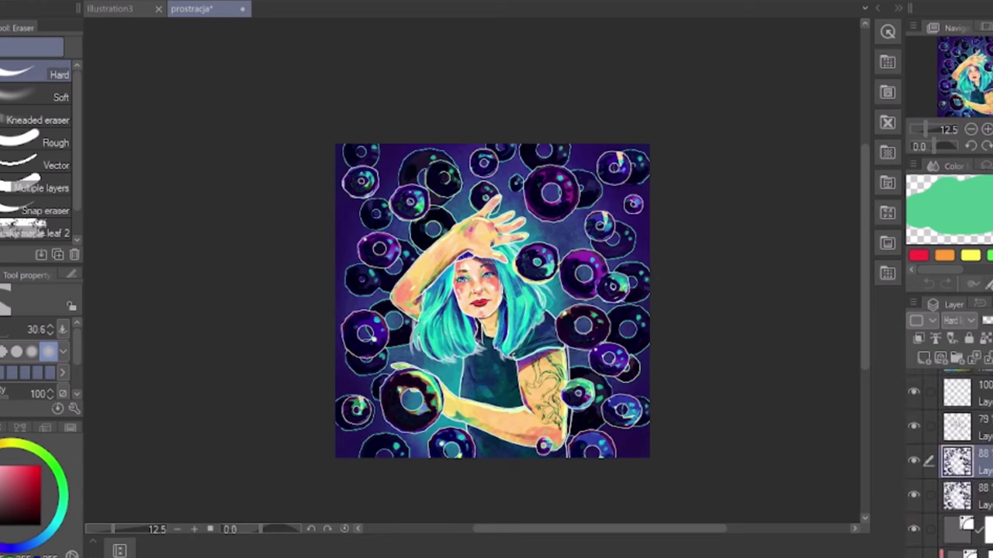
# Step: Move the duplicate between the hue correction and the photo texture's correction layer, and switch it to a lightening blending mode
pyautogui.moveTo(965, 460); pyautogui.dragTo(966, 486)
pyautogui.click(957, 320)
pyautogui.click(960, 64)
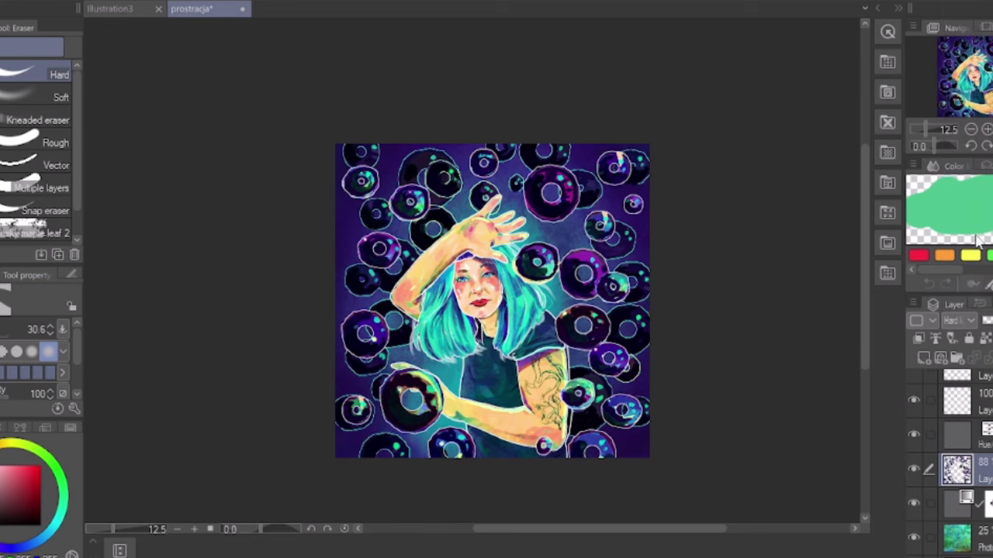
pyautogui.click(914, 469)
pyautogui.click(914, 469)
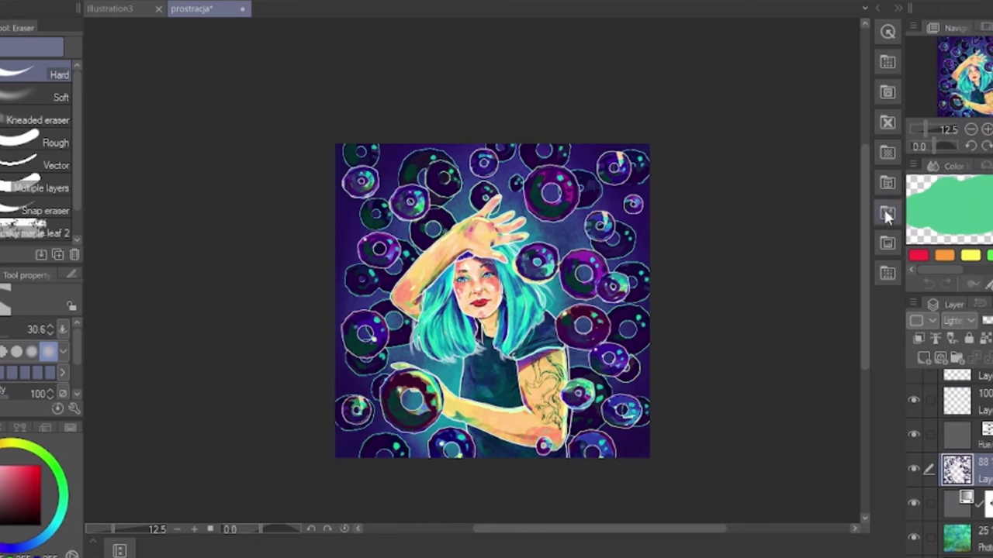
pyautogui.scroll(2, 851, 190)
pyautogui.moveTo(867, 237); pyautogui.dragTo(813, 240)
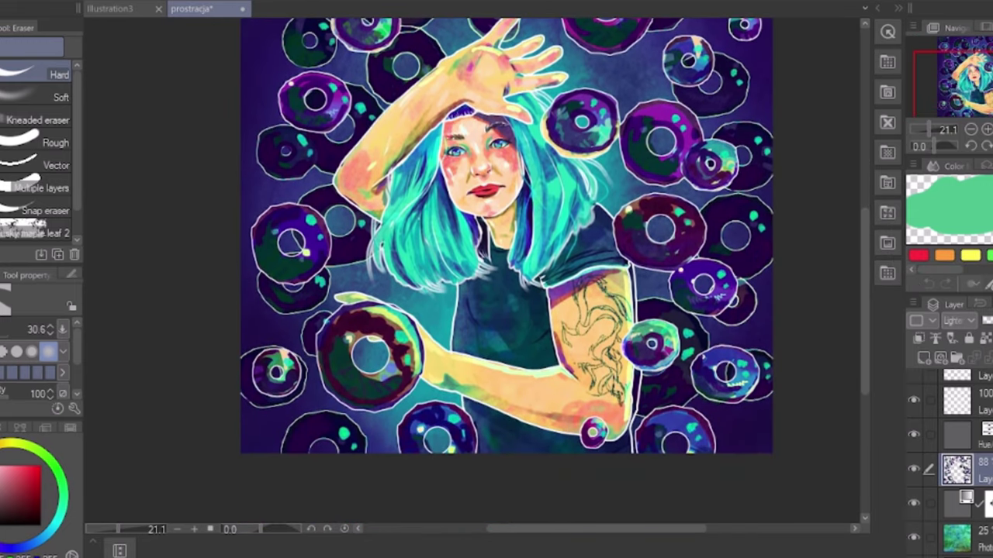
# Step: Toggle the figure's outline layer to check its effect and set its opacity to 90%
pyautogui.click(962, 403)
pyautogui.click(912, 416)
pyautogui.click(912, 416)
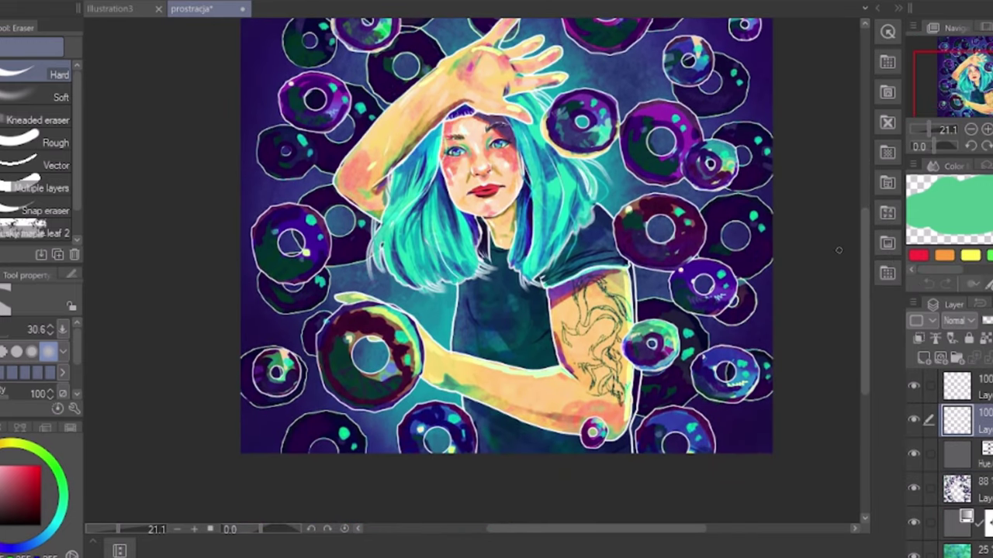
pyautogui.moveTo(864, 252); pyautogui.dragTo(866, 225)
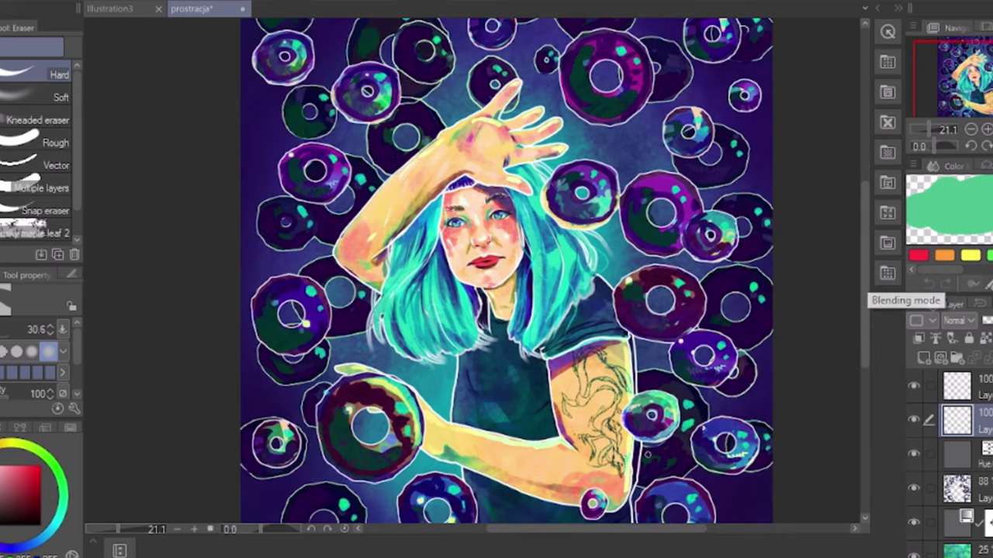
pyautogui.click(992, 320)
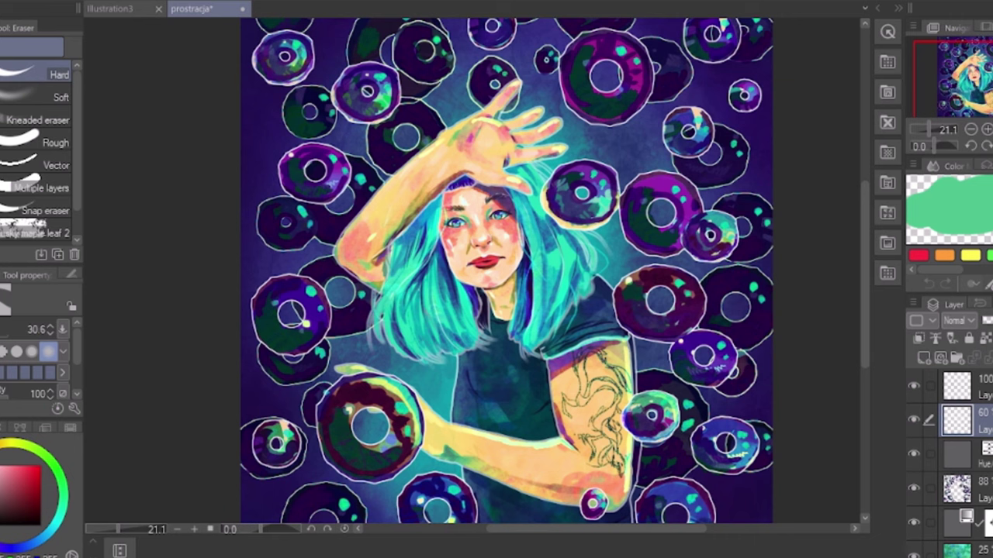
pyautogui.click(992, 320)
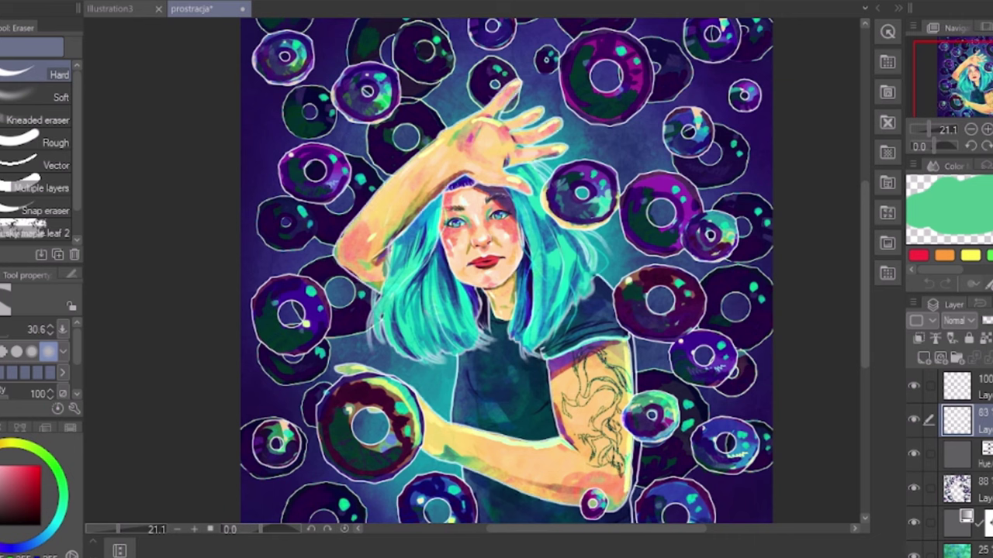
pyautogui.click(992, 320)
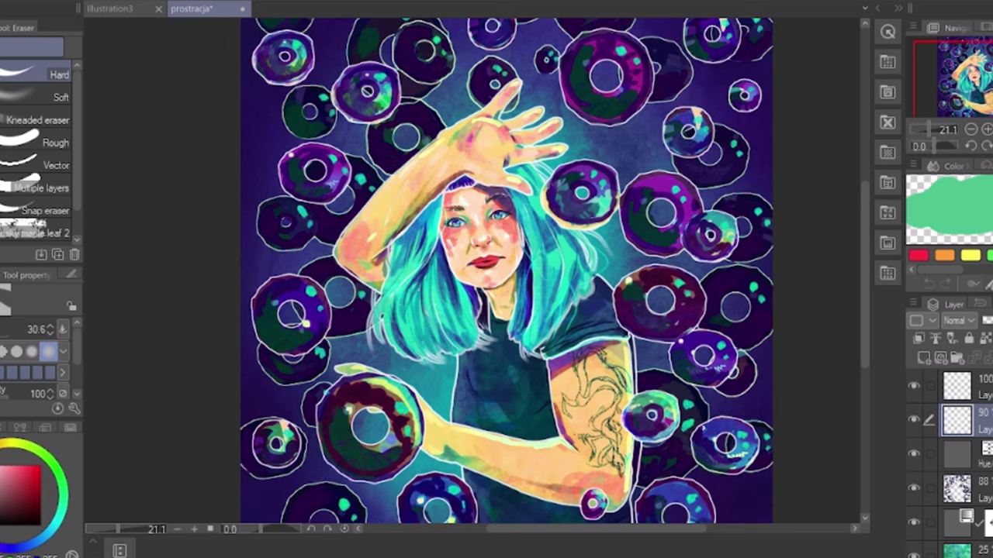
# Step: Lower the duplicated layer beneath the hue correction to 31% opacity, comparing the painting with and without it
pyautogui.click(908, 488)
pyautogui.click(909, 487)
pyautogui.click(908, 488)
pyautogui.click(957, 489)
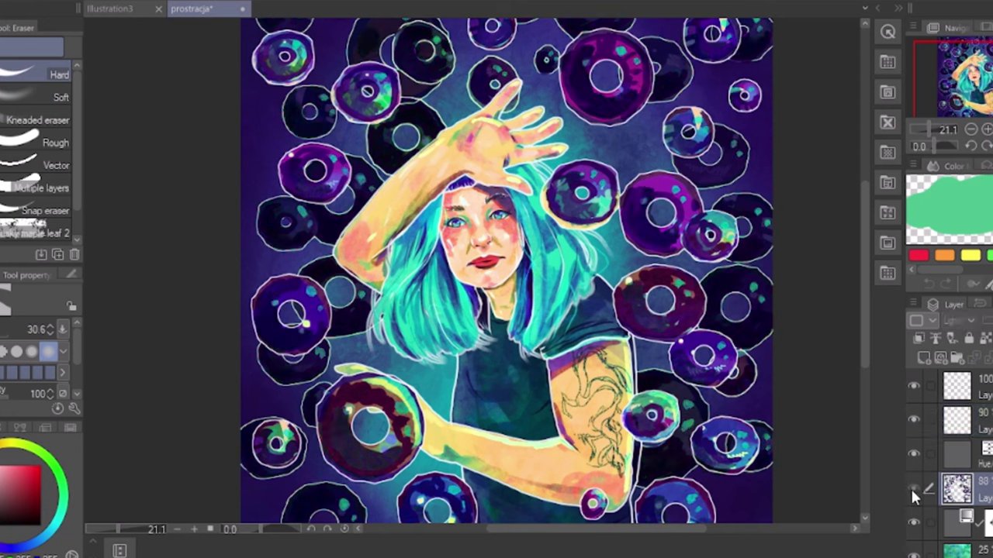
pyautogui.click(911, 488)
pyautogui.click(910, 487)
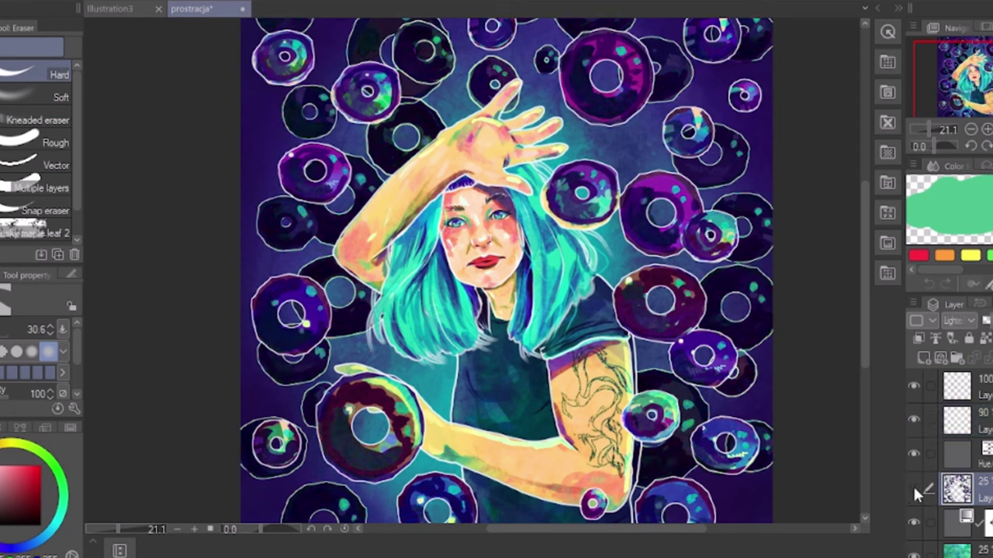
pyautogui.click(914, 487)
pyautogui.click(992, 321)
pyautogui.click(910, 486)
pyautogui.click(910, 487)
# Step: Look over the whole painting and set the front donuts' outline layer to 71% opacity
pyautogui.scroll(-5, 872, 368)
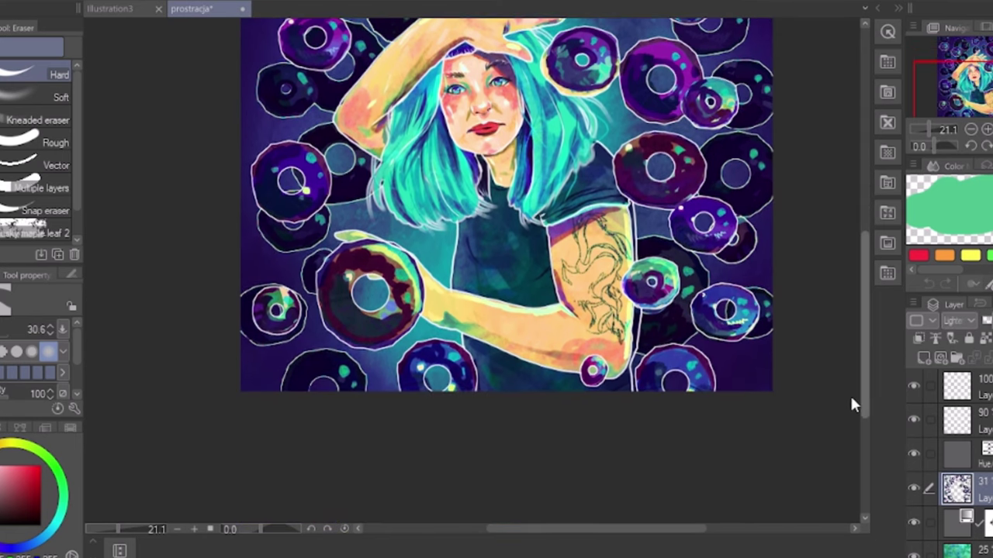
pyautogui.scroll(7, 854, 372)
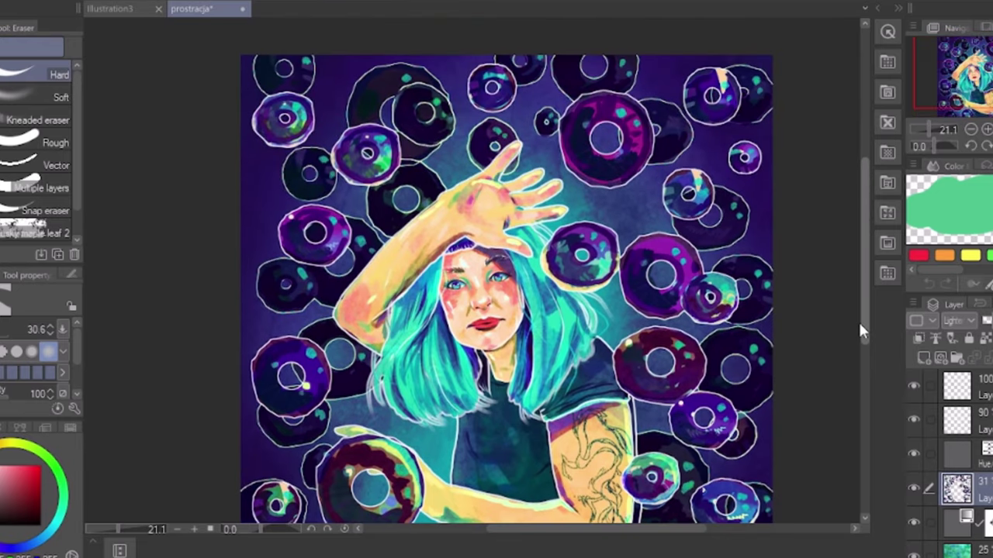
pyautogui.scroll(-4, 857, 323)
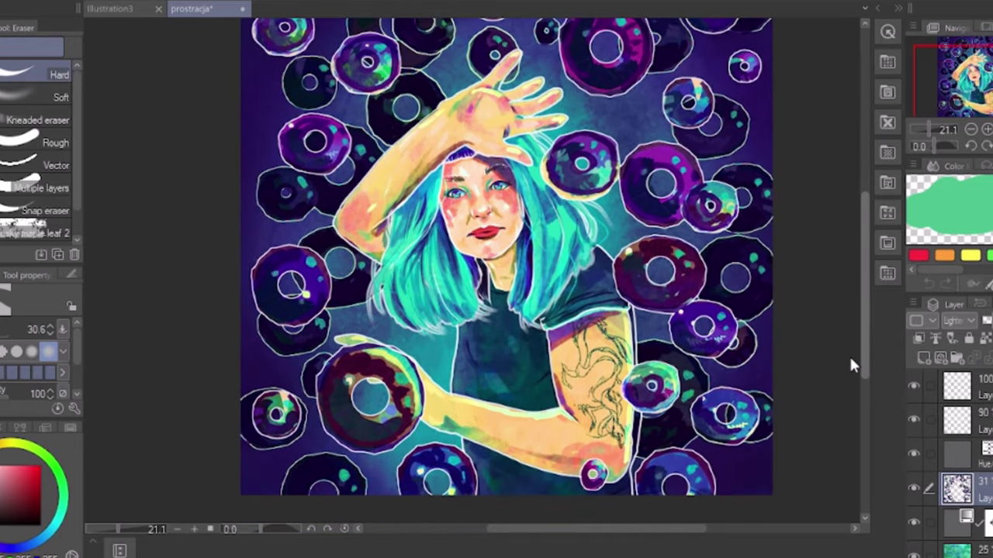
pyautogui.scroll(-2, 846, 380)
pyautogui.scroll(1, 844, 385)
pyautogui.click(985, 386)
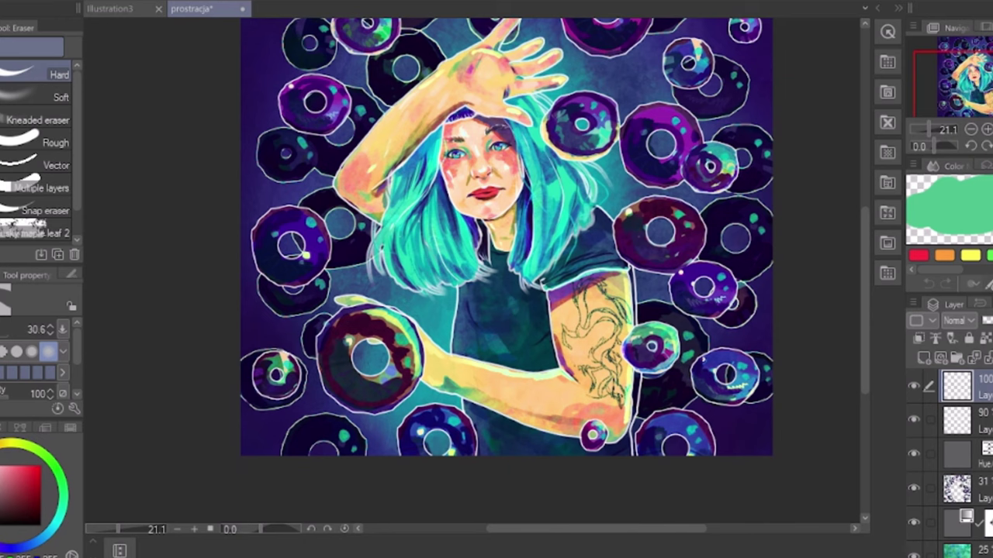
pyautogui.click(992, 320)
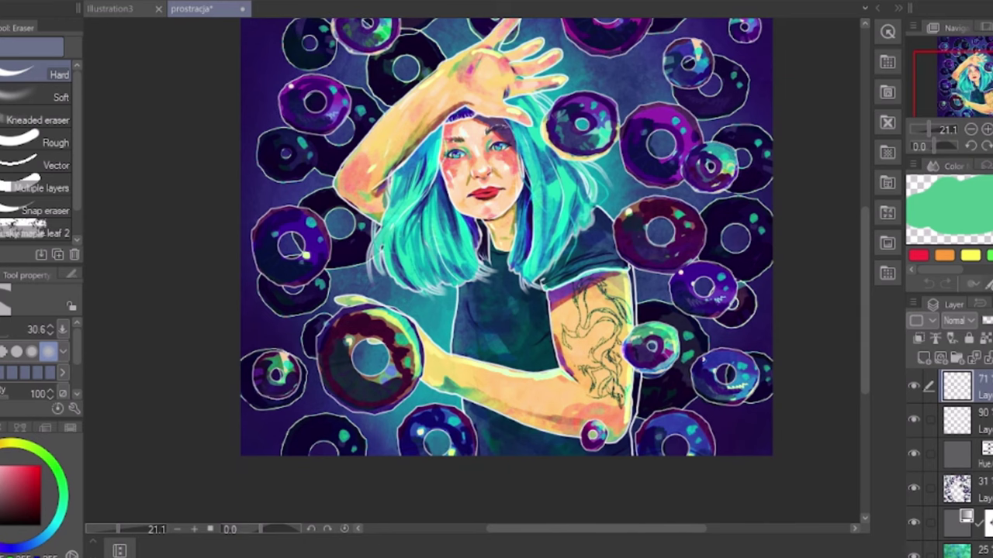
# Step: Set the rear donuts' outline layer beneath the figure layers to 70% opacity
pyautogui.scroll(-5, 949, 457)
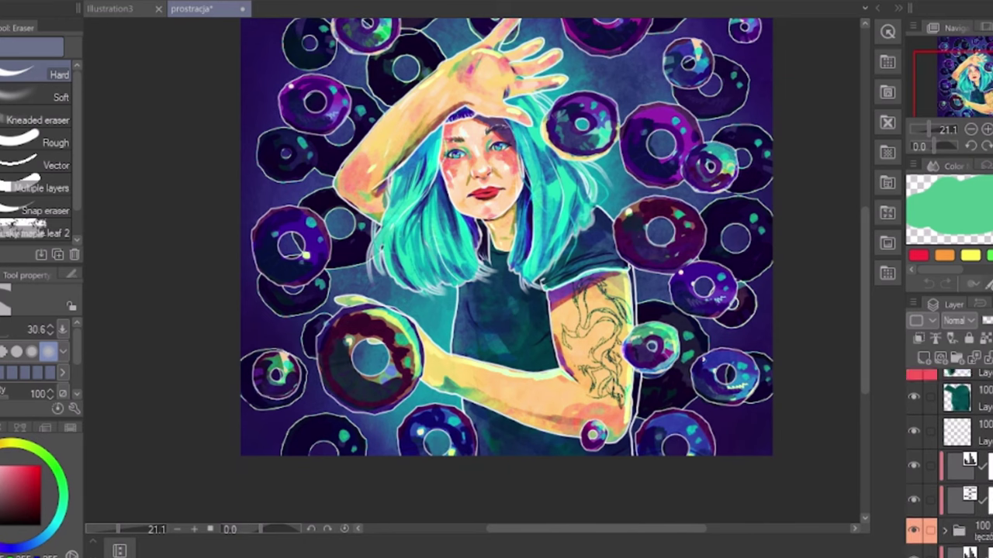
pyautogui.scroll(1, 961, 466)
pyautogui.click(983, 489)
pyautogui.click(992, 321)
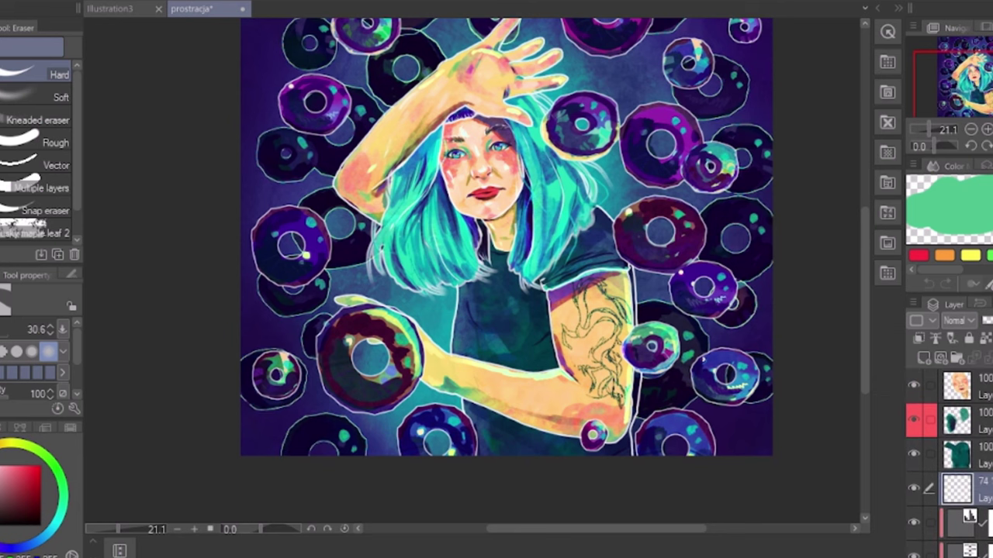
pyautogui.scroll(3, 866, 302)
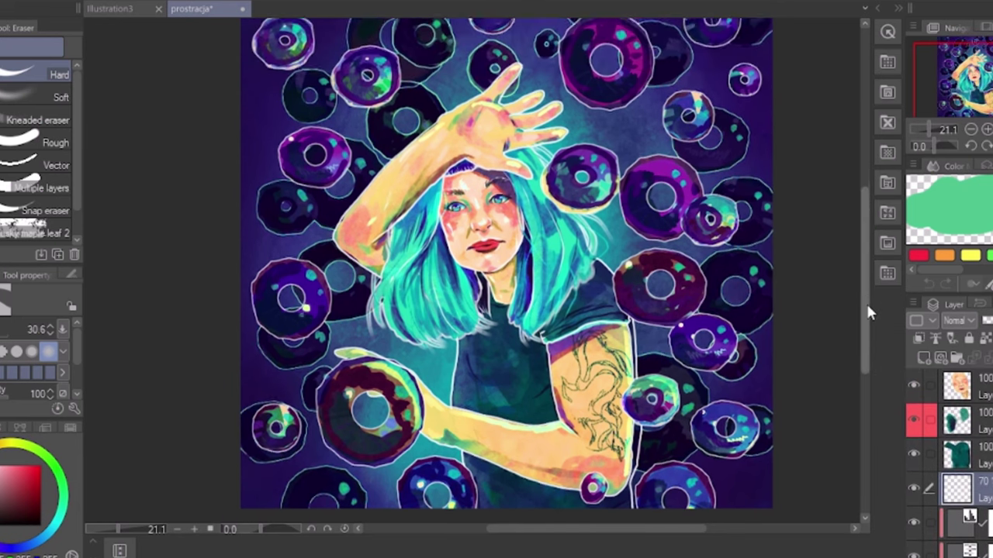